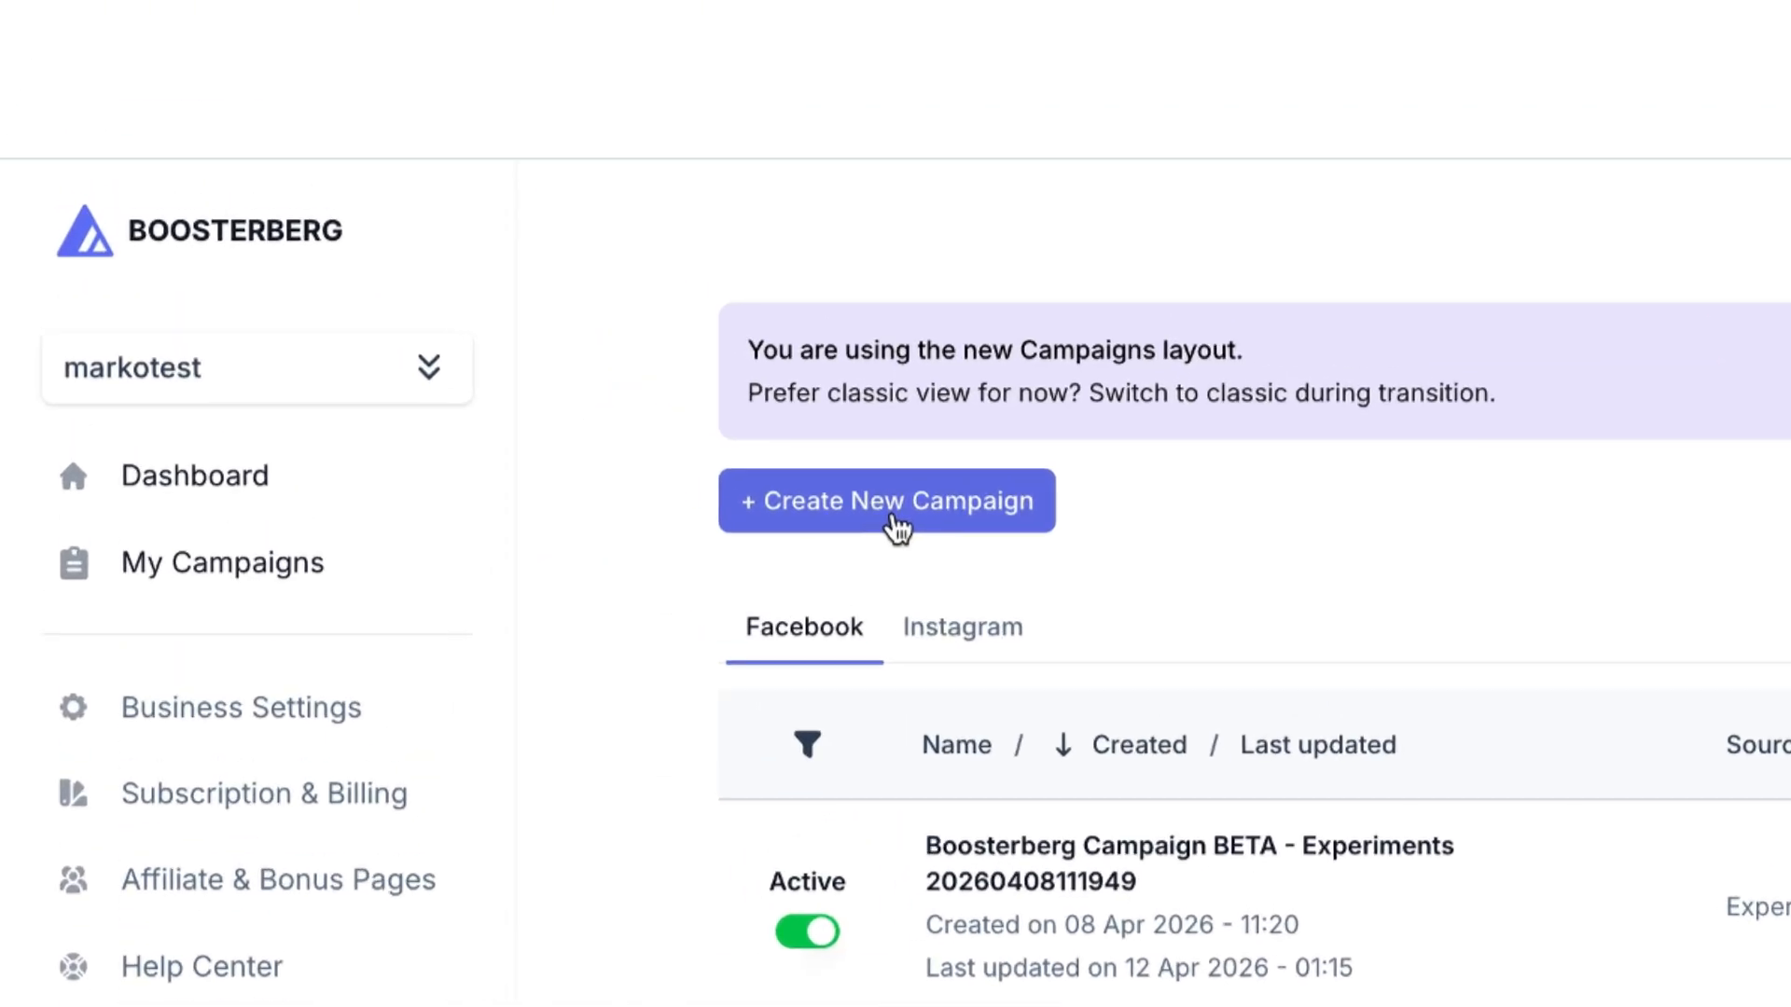
- Start a new Facebook campaign with Boosterberg as content source and Boosterberg Main Add Account as ad account
left_click(897, 524)
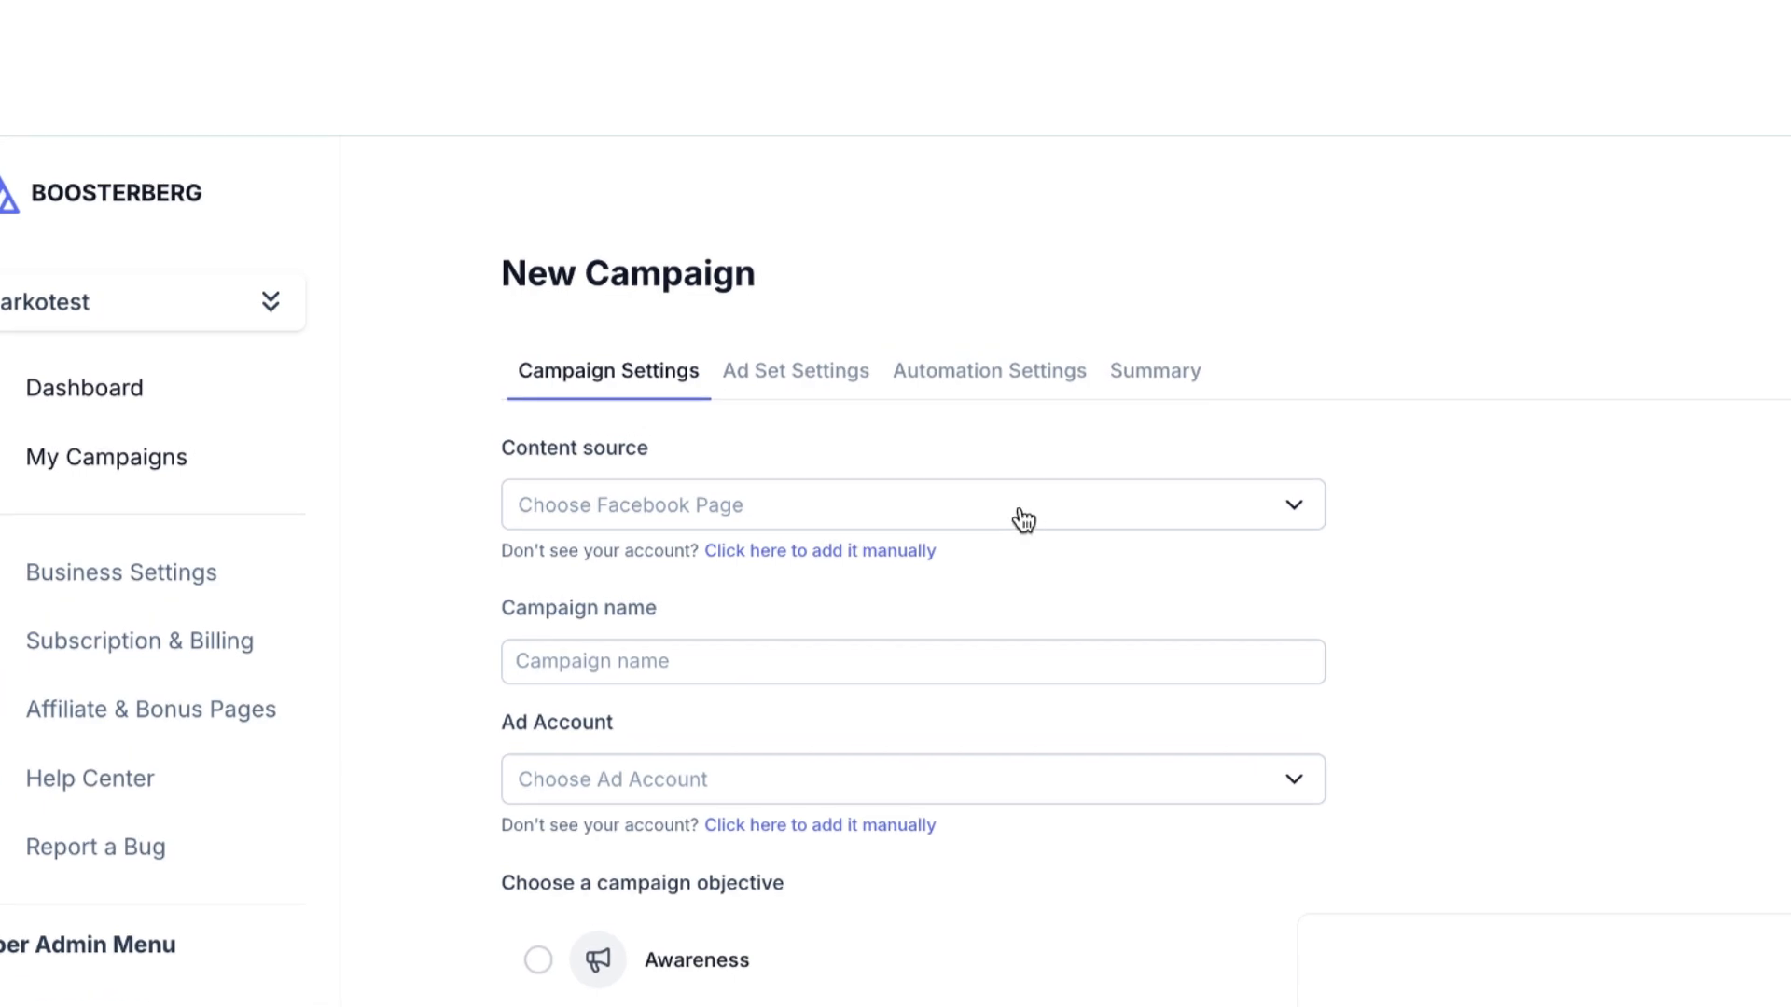
left_click(1019, 519)
left_click(838, 571)
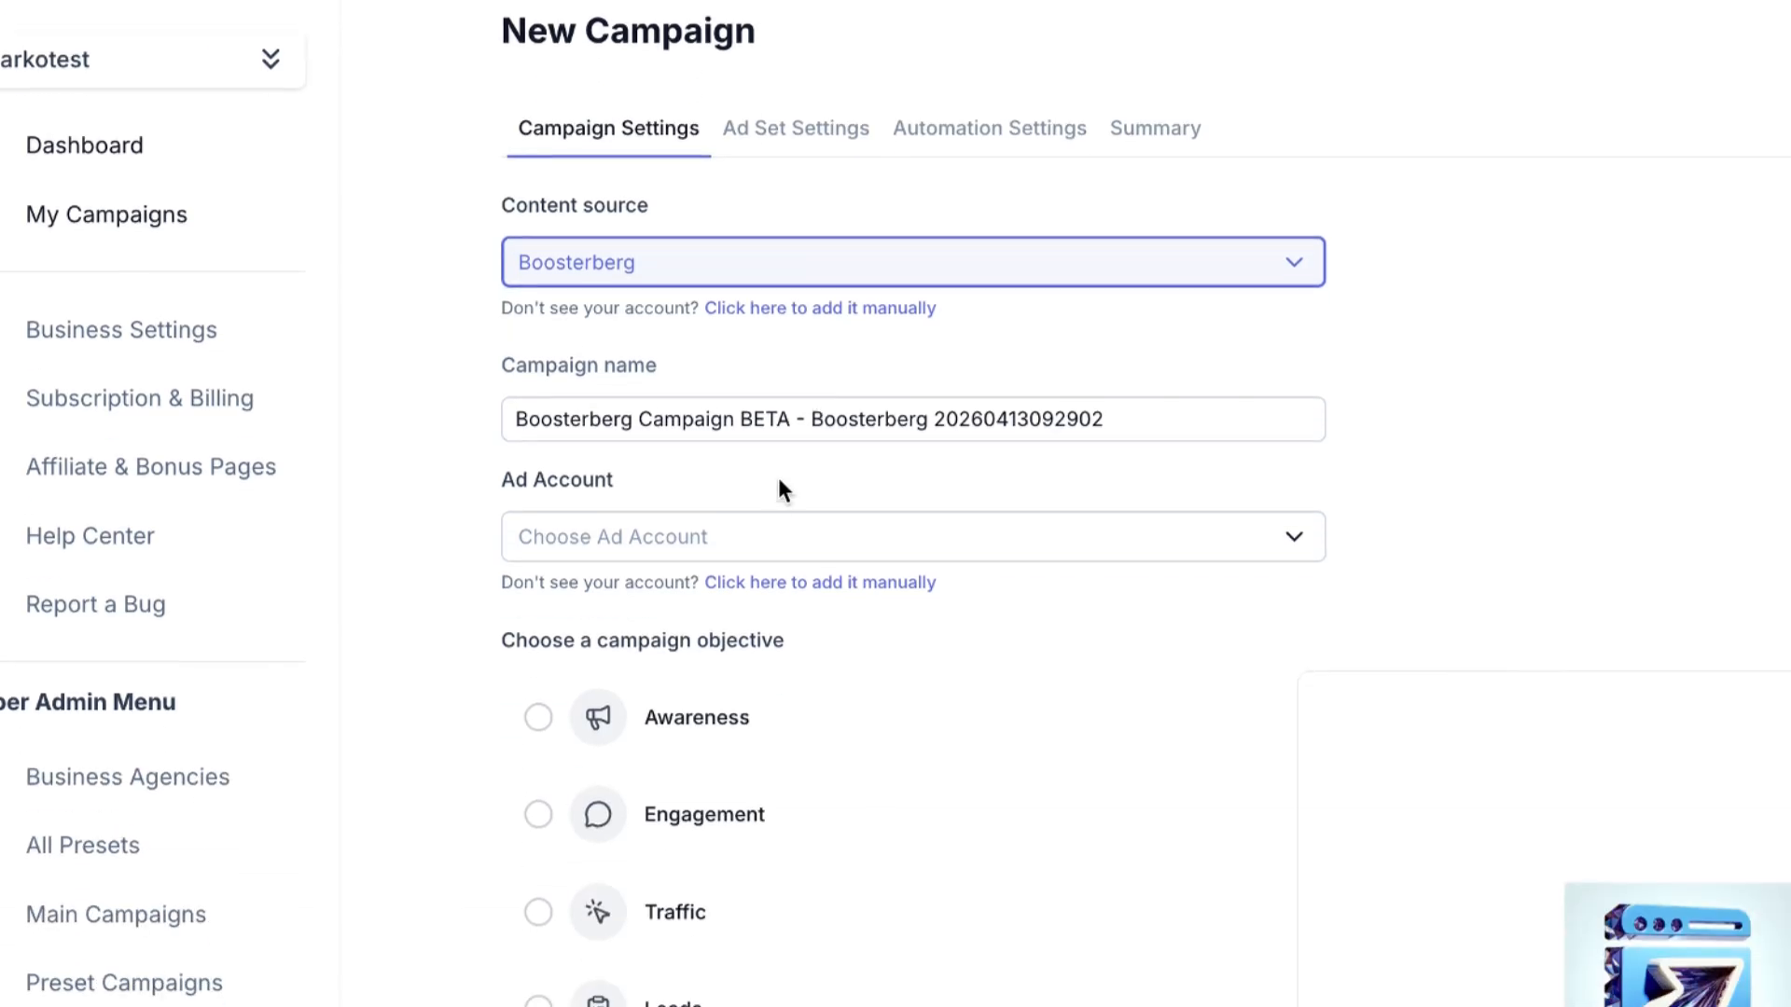
left_click(747, 781)
left_click(977, 889)
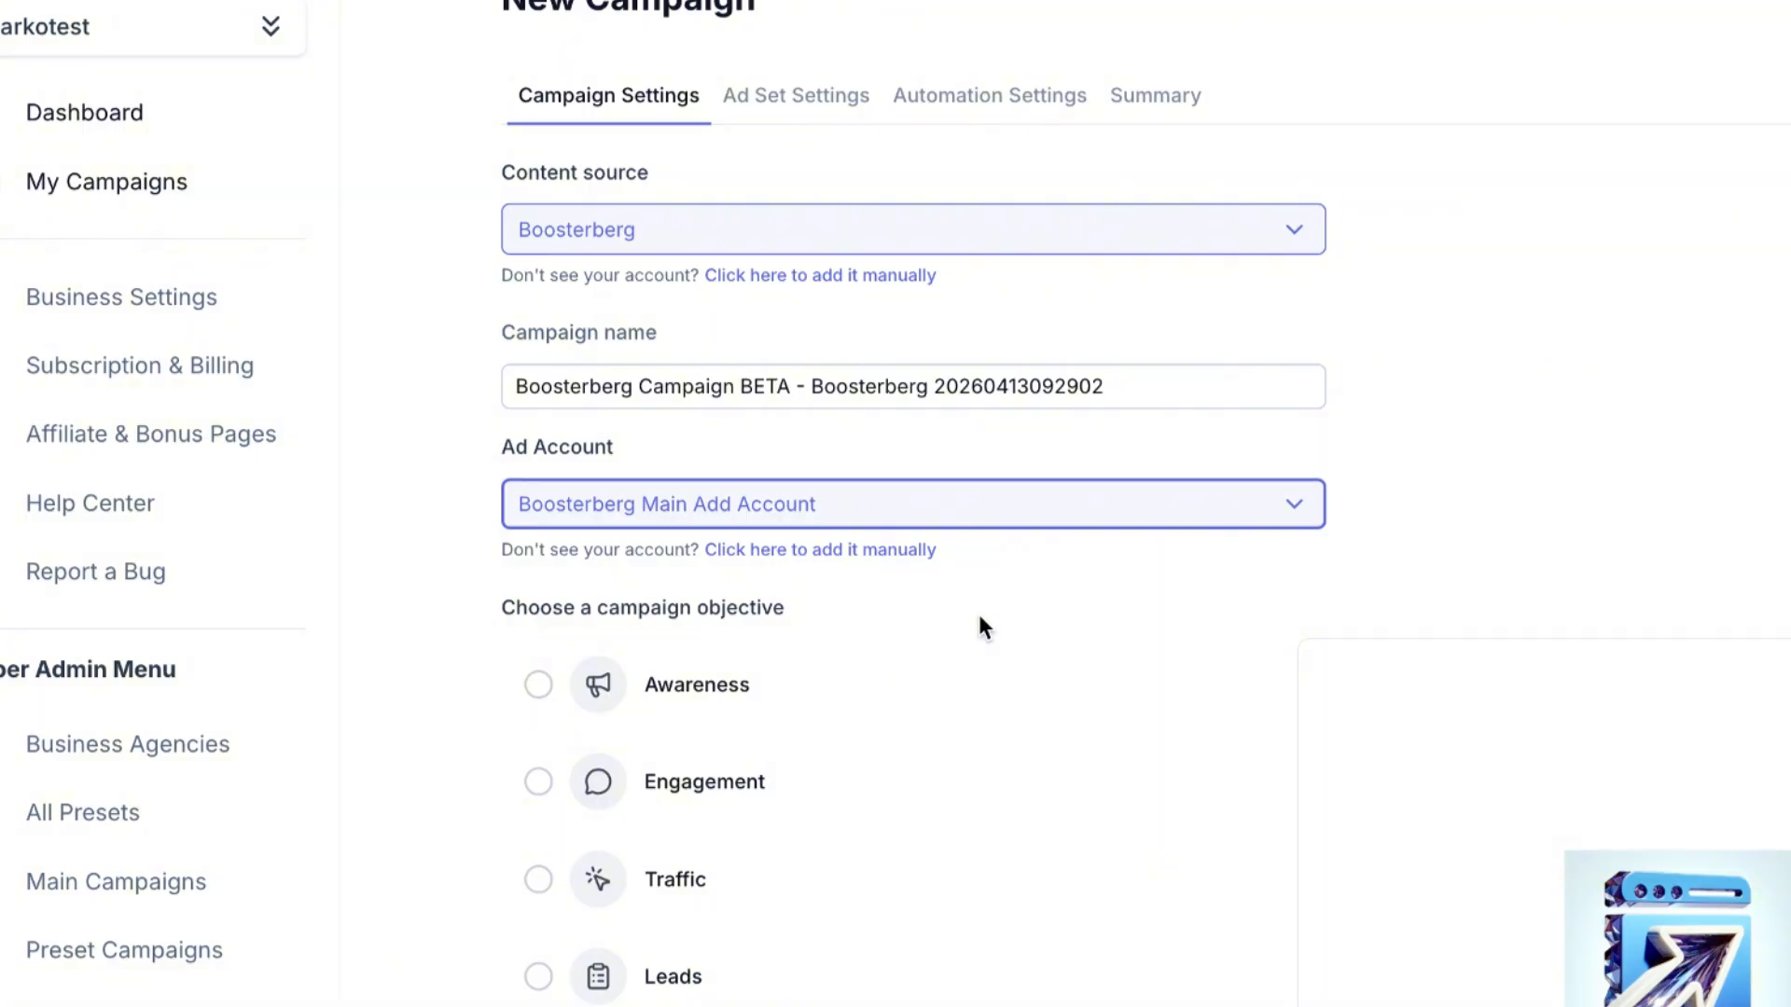
- Choose Awareness as the campaign objective
scroll(979, 620, "down", 4)
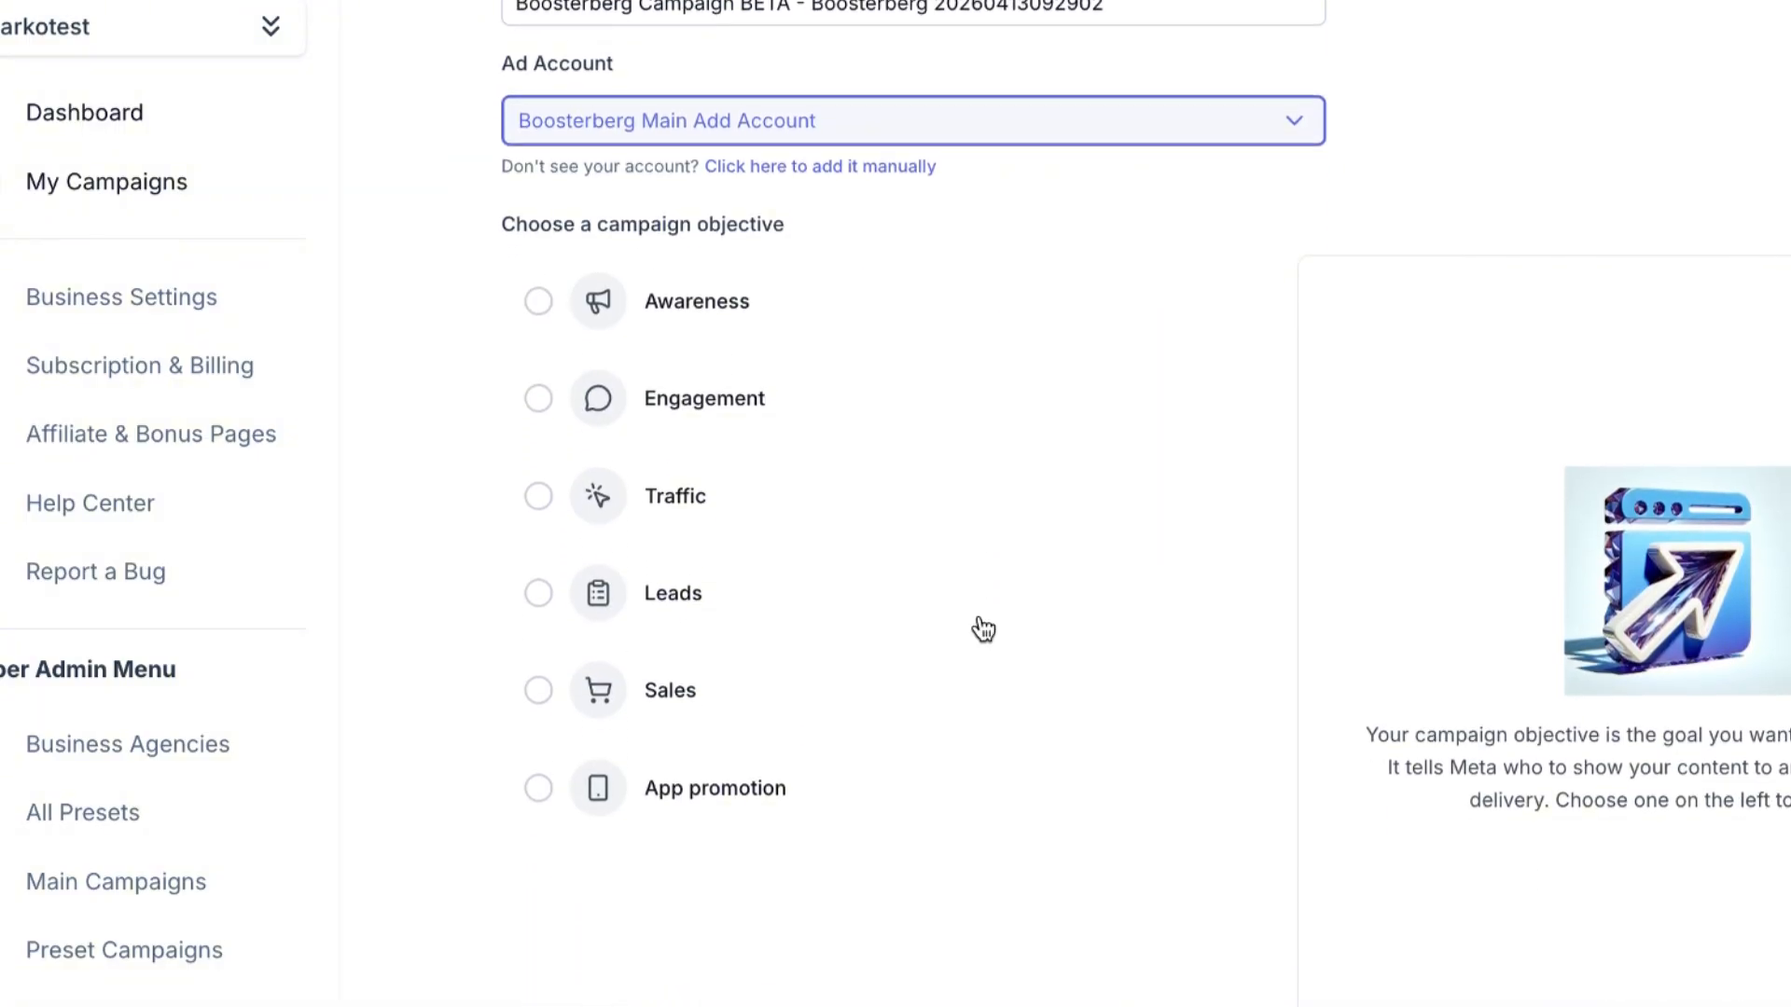
mouse_move(689, 320)
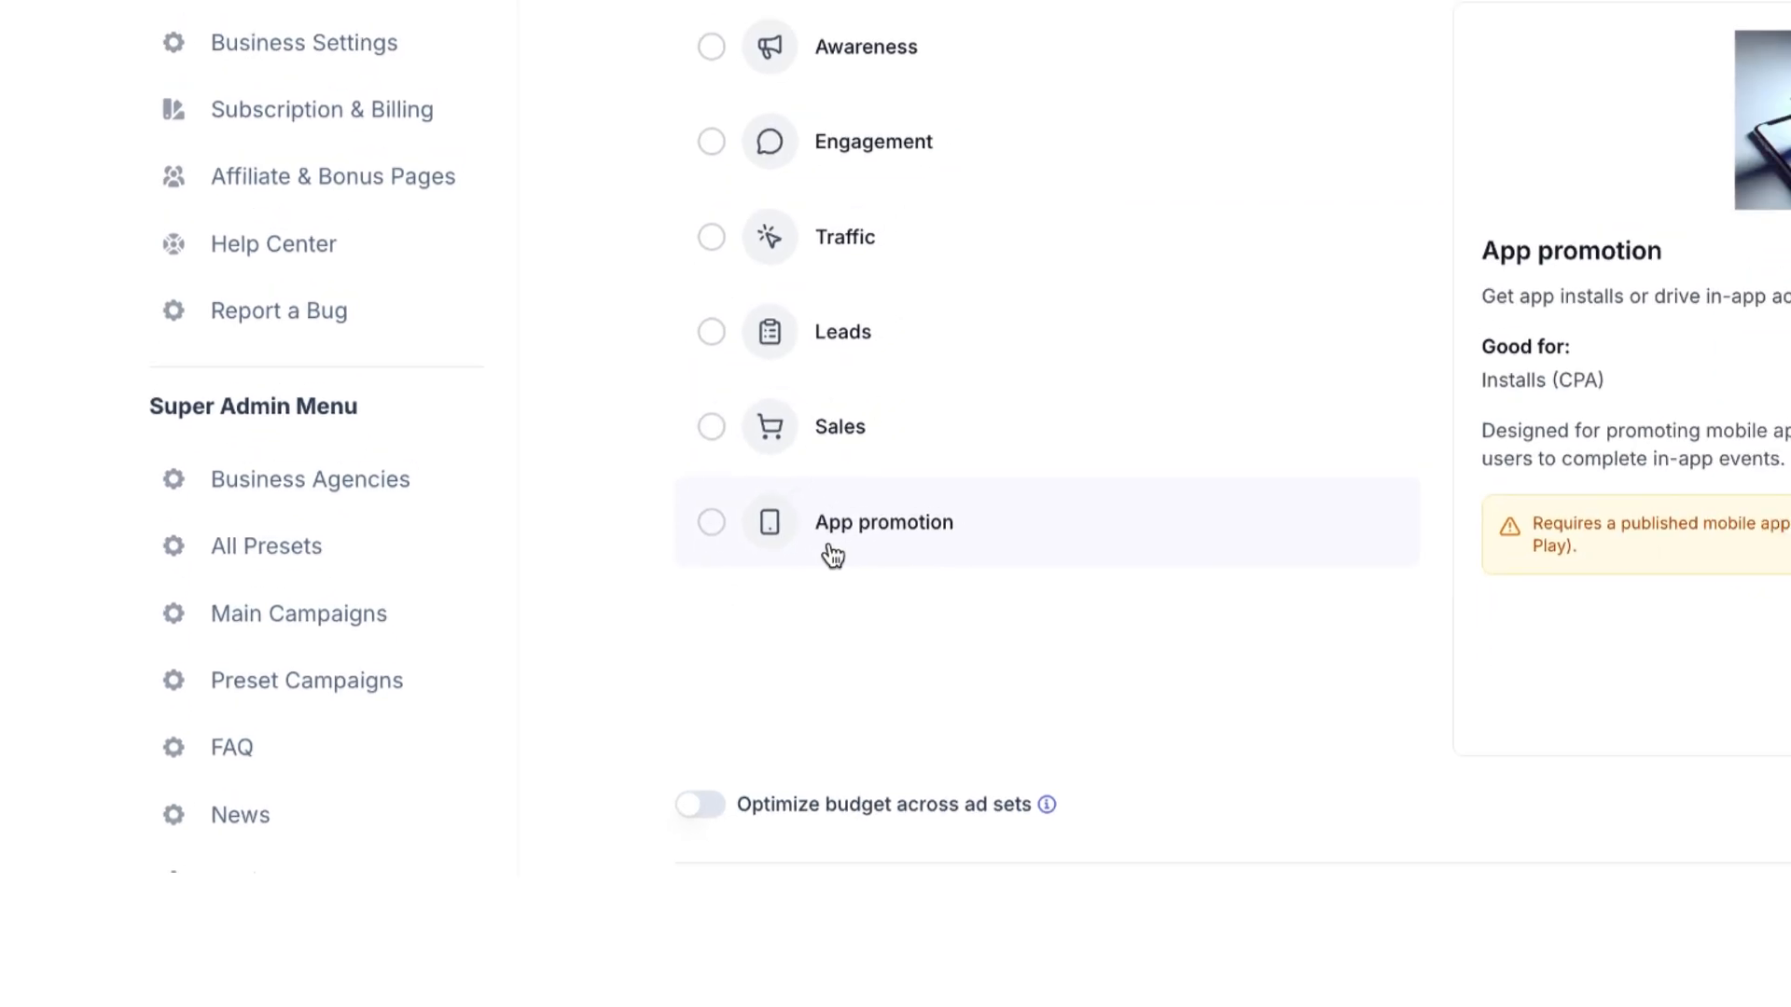
left_click(846, 45)
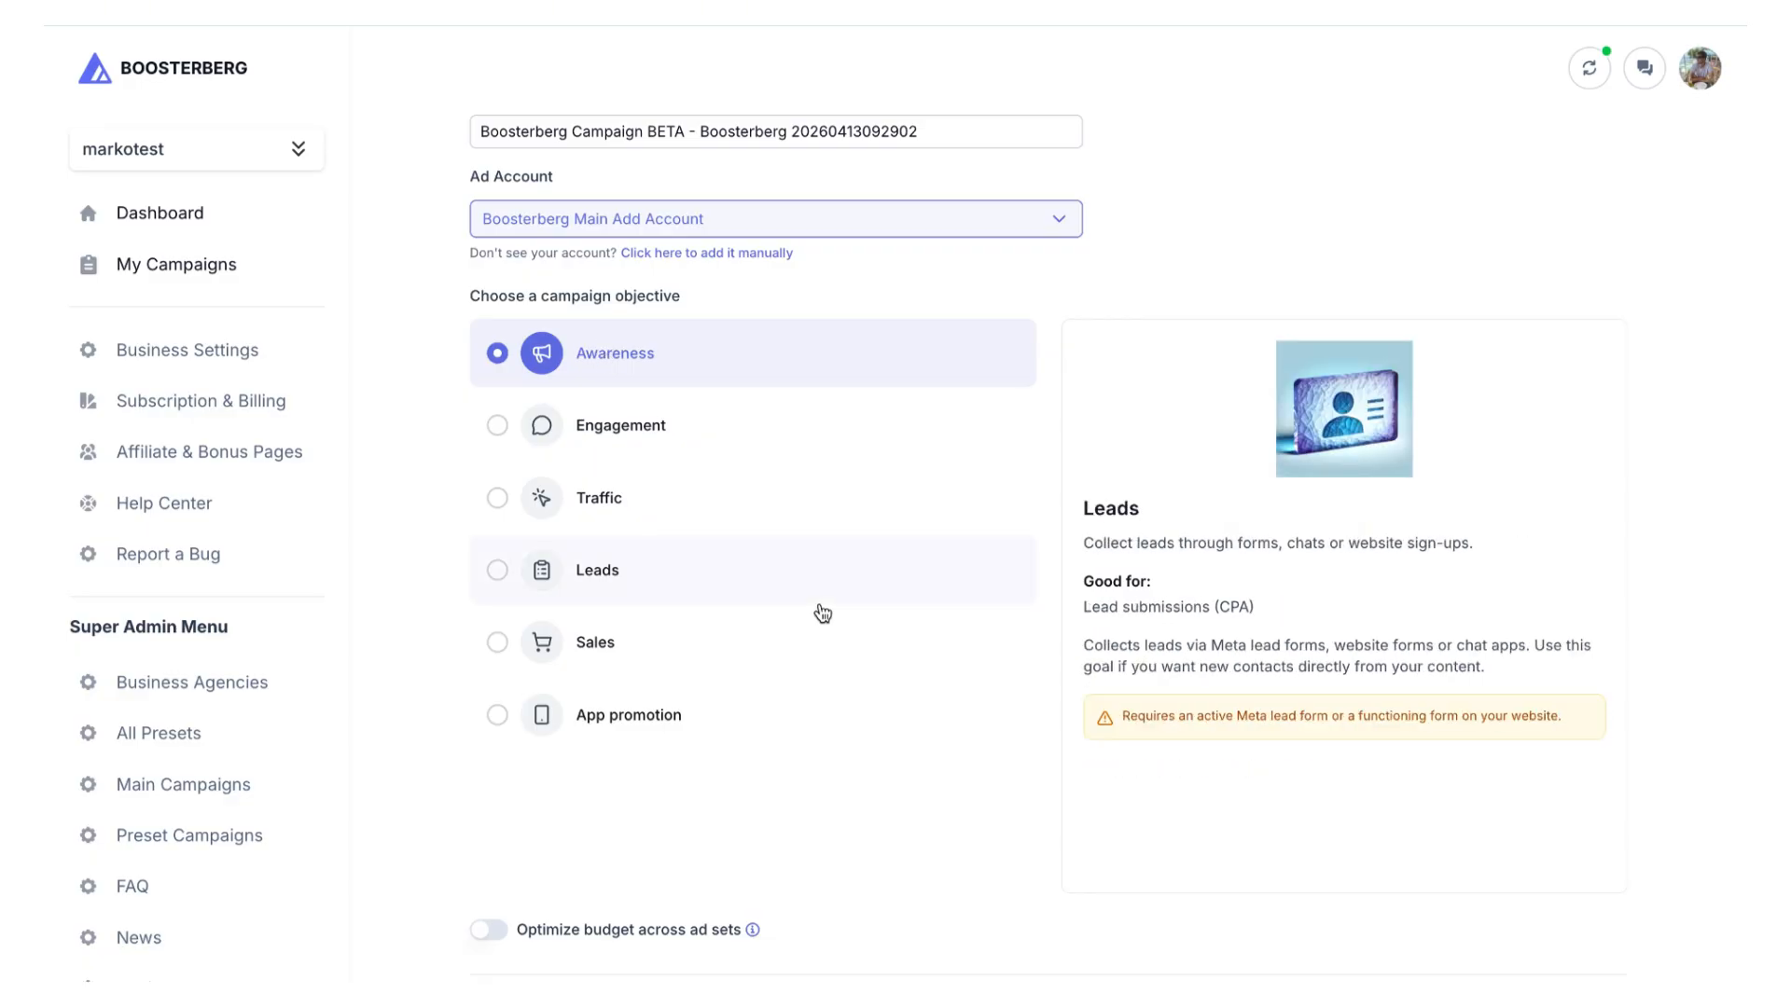
- Try the option that optimizes the campaign budget across ad sets
scroll(822, 612, "down", 5)
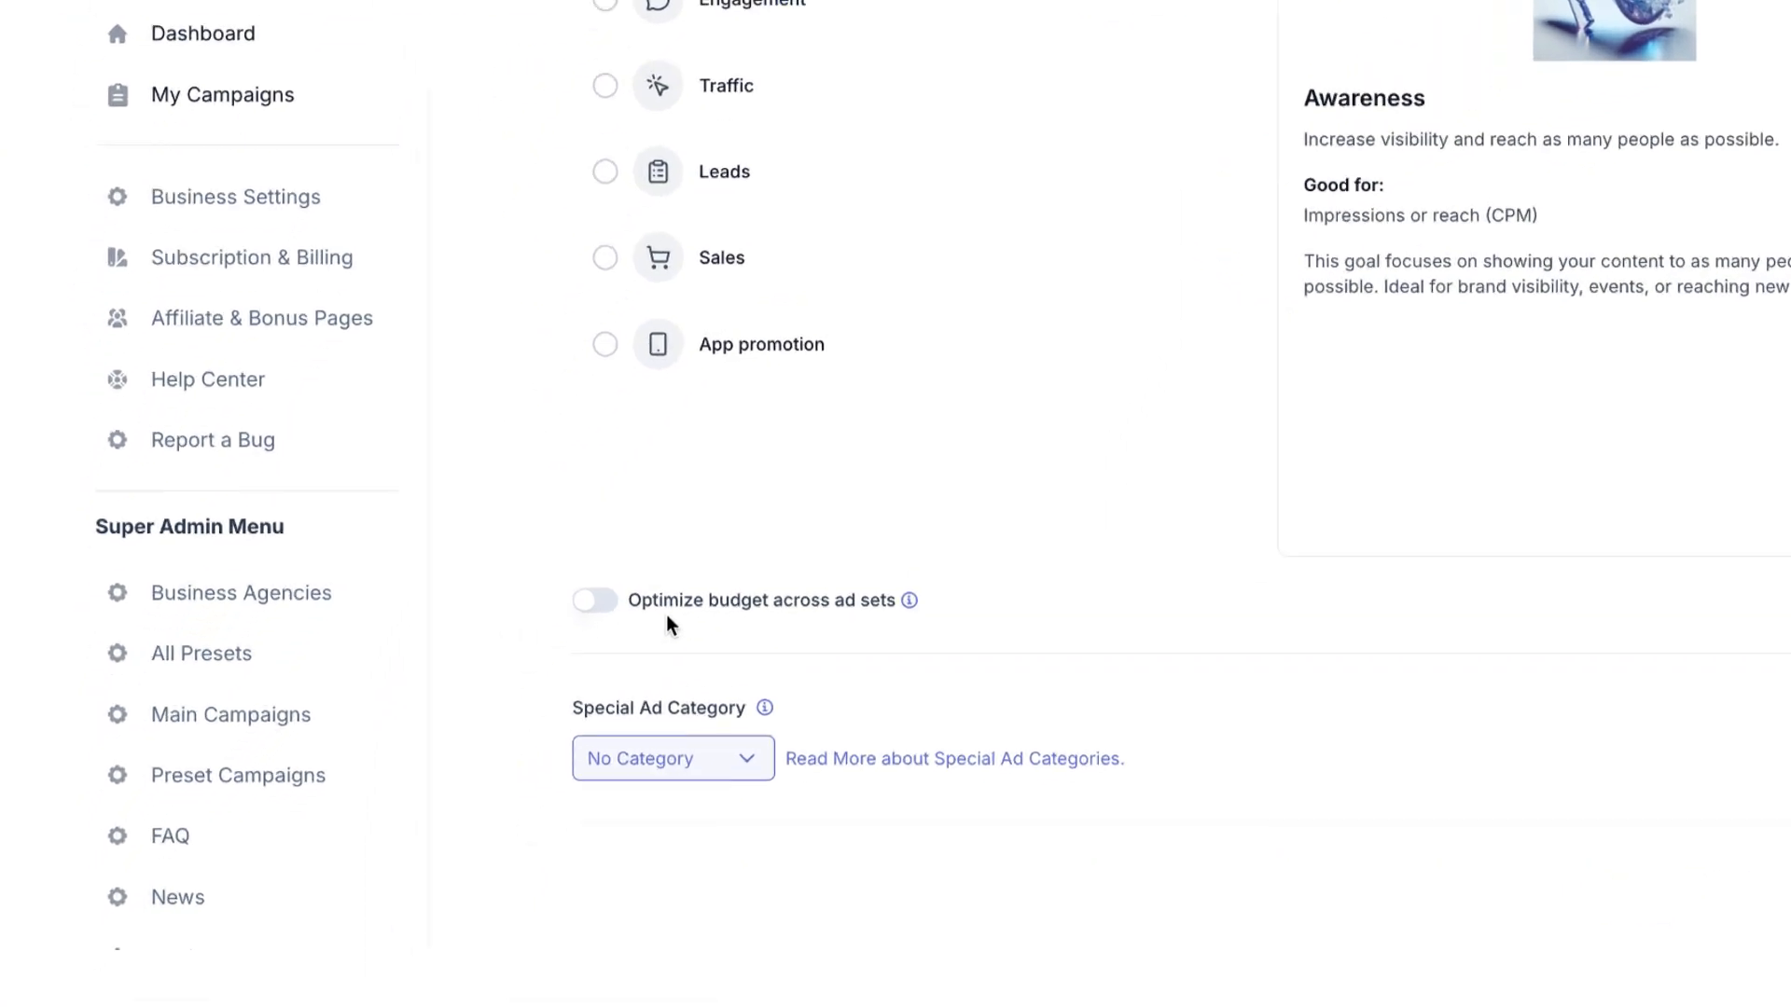
left_click(614, 602)
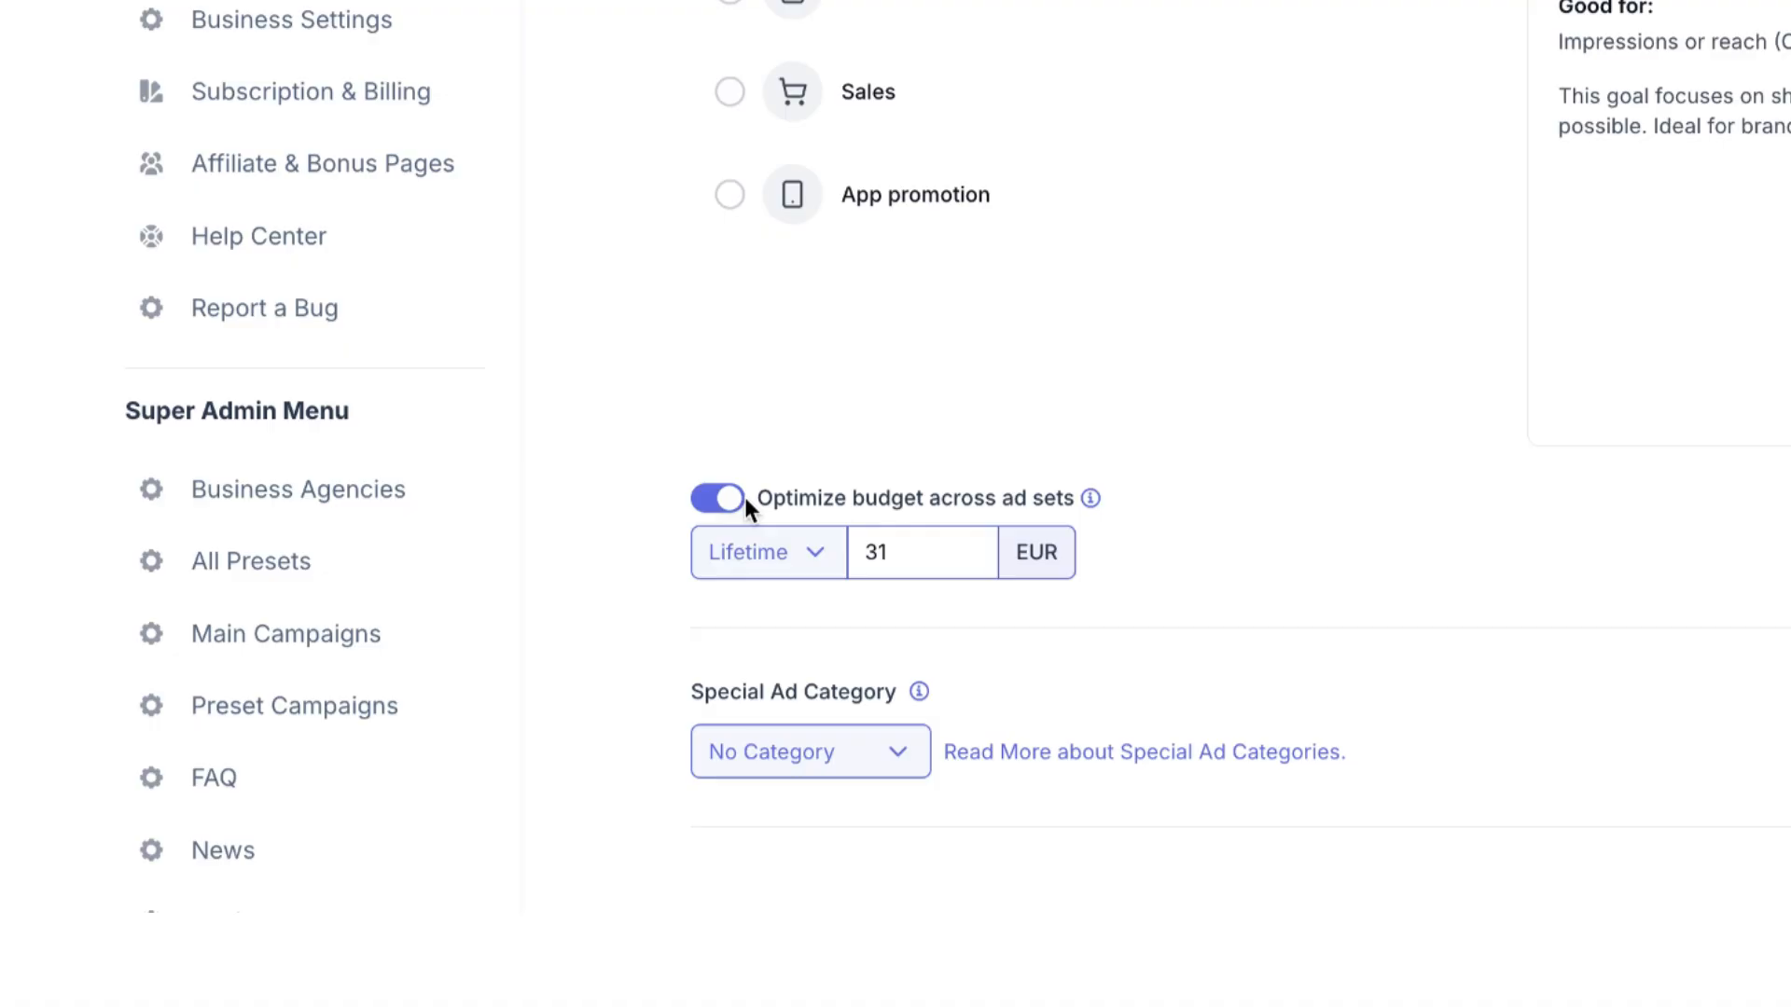
left_click(730, 501)
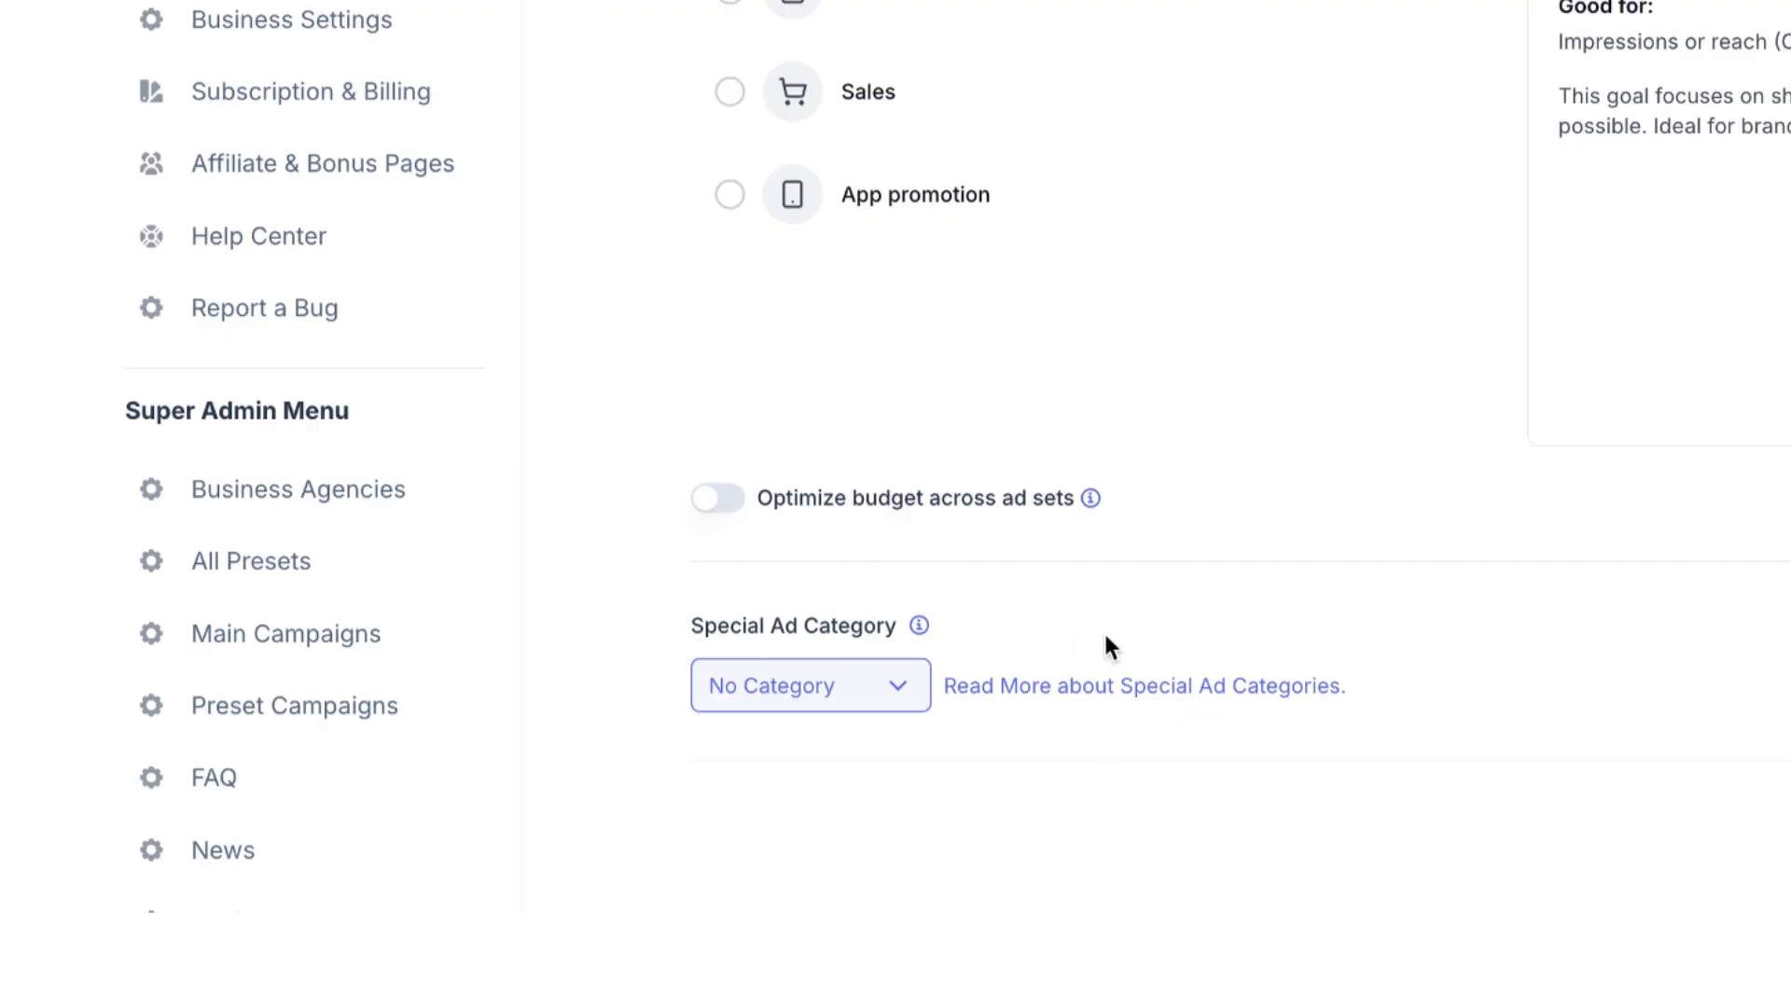
- Set the campaign's special ad category to the social issues option
left_click(898, 685)
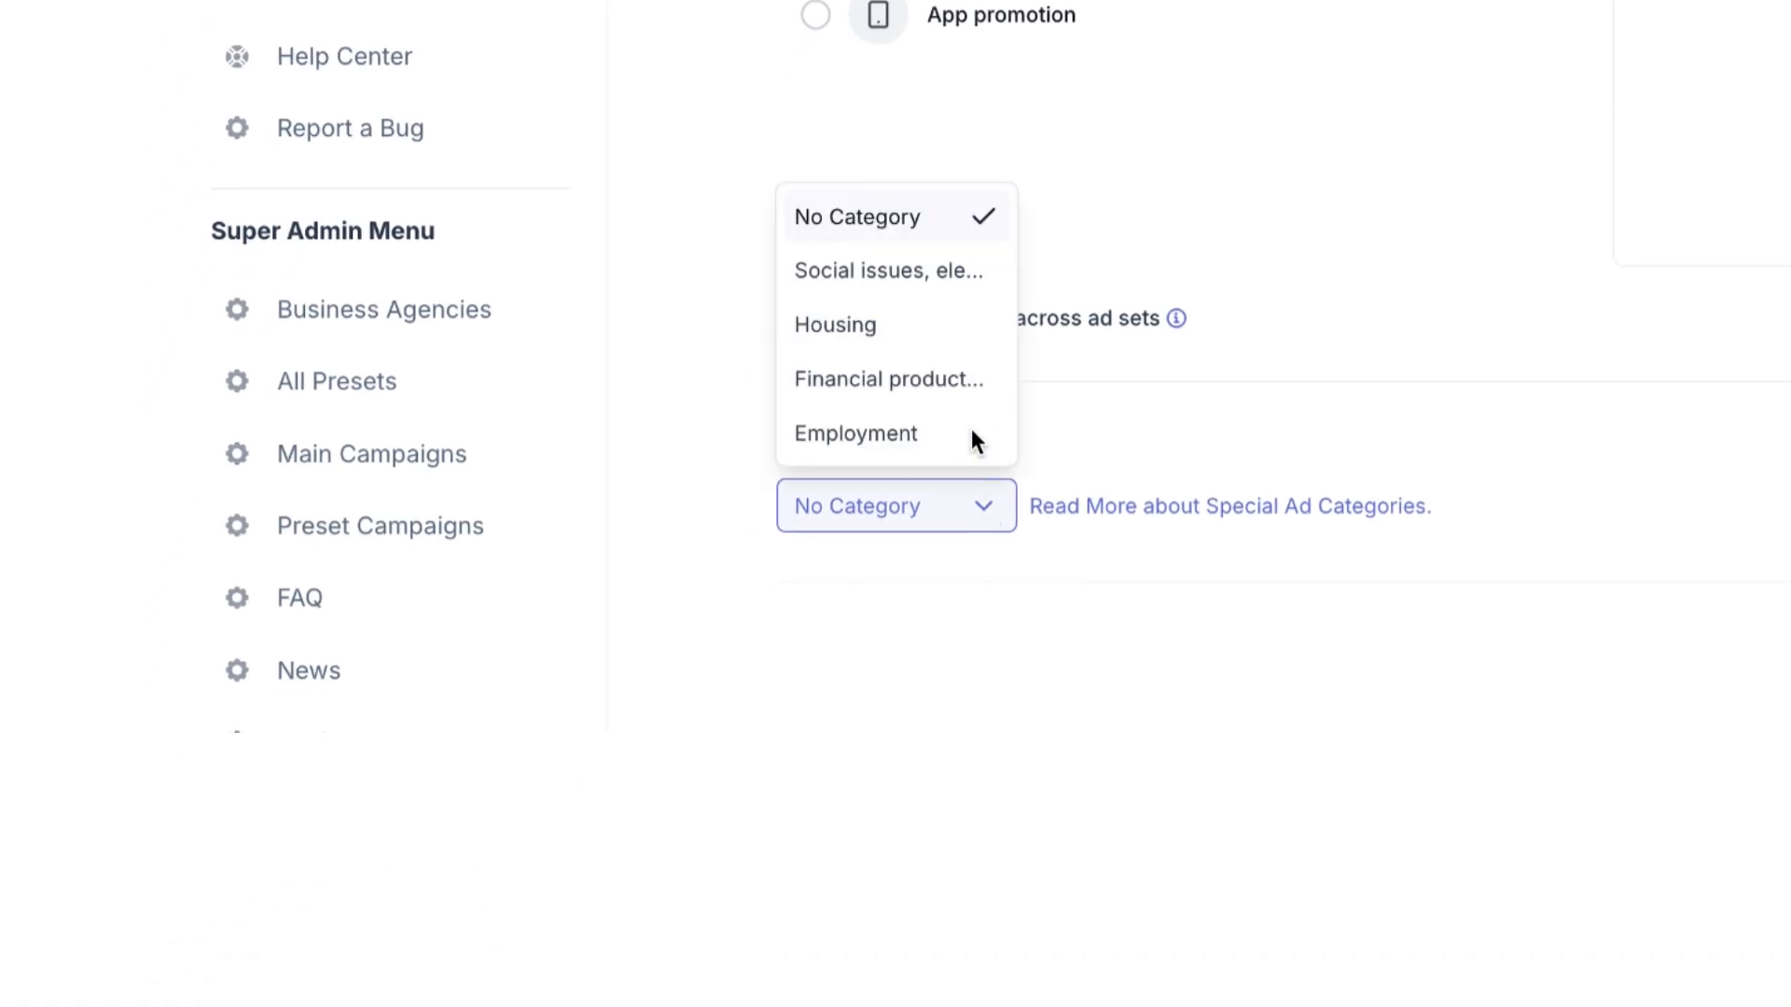
left_click(942, 272)
scroll(1101, 535, "down", 2)
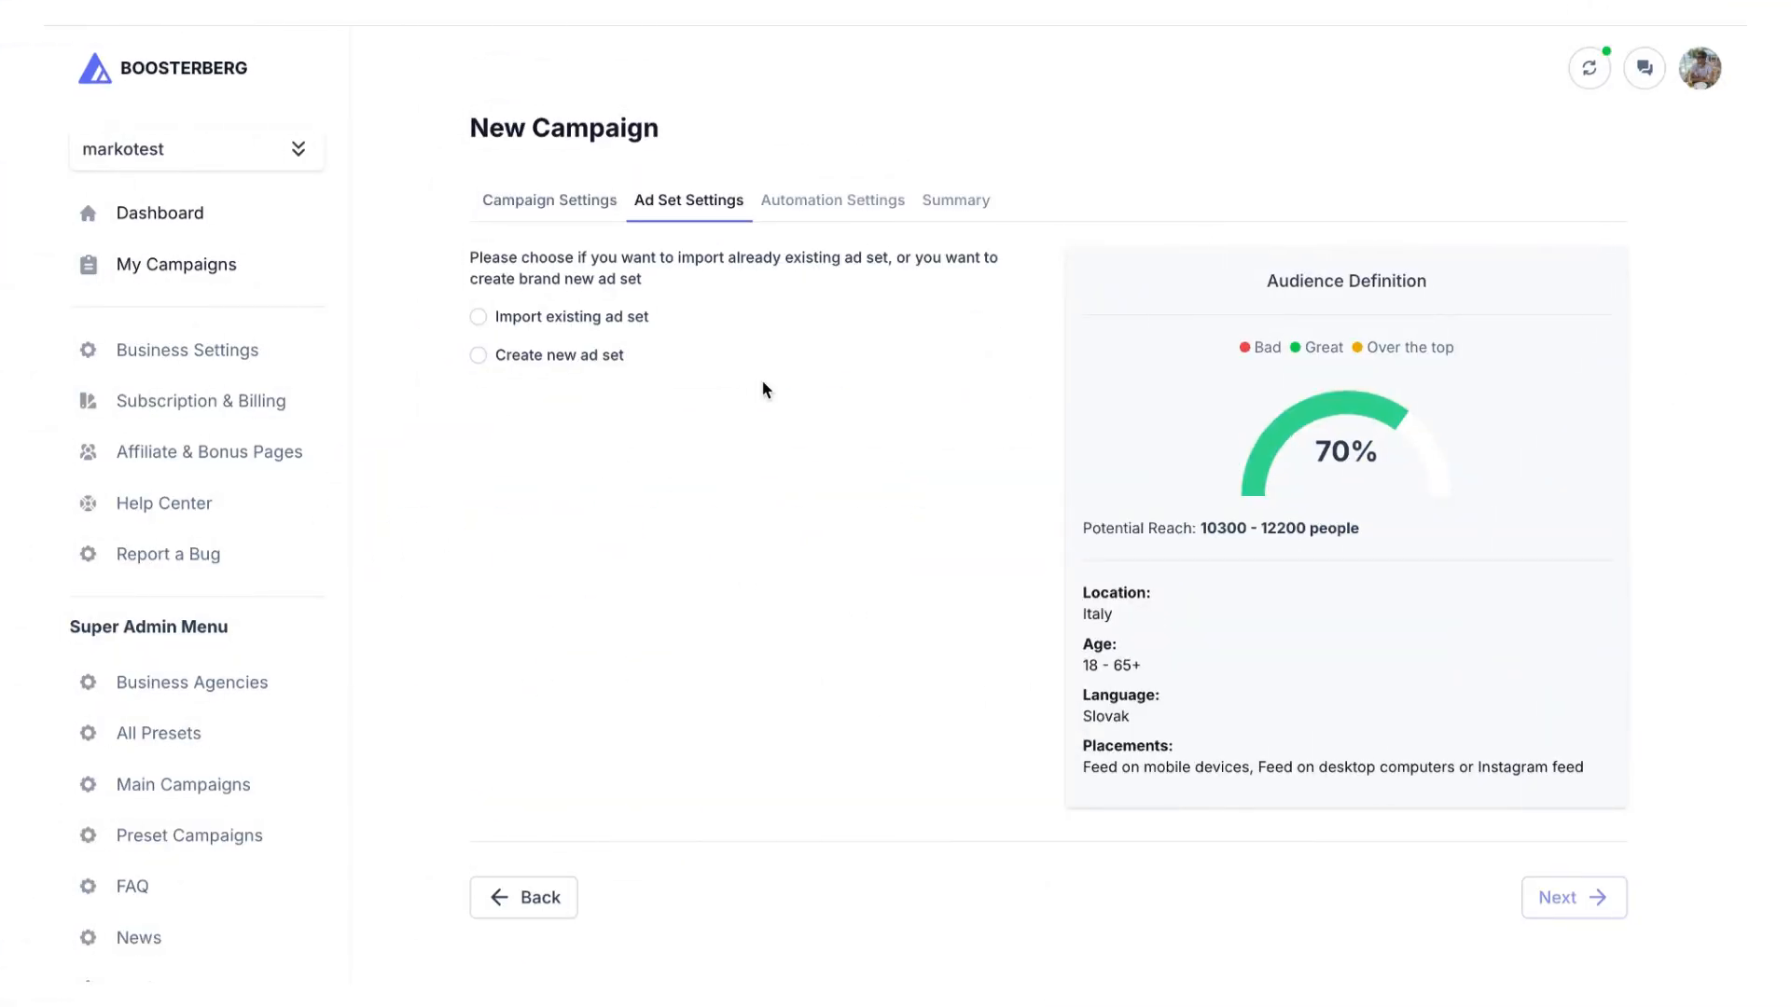
- Choose to create a new ad set instead of importing one, and open its targeting settings
left_click(595, 324)
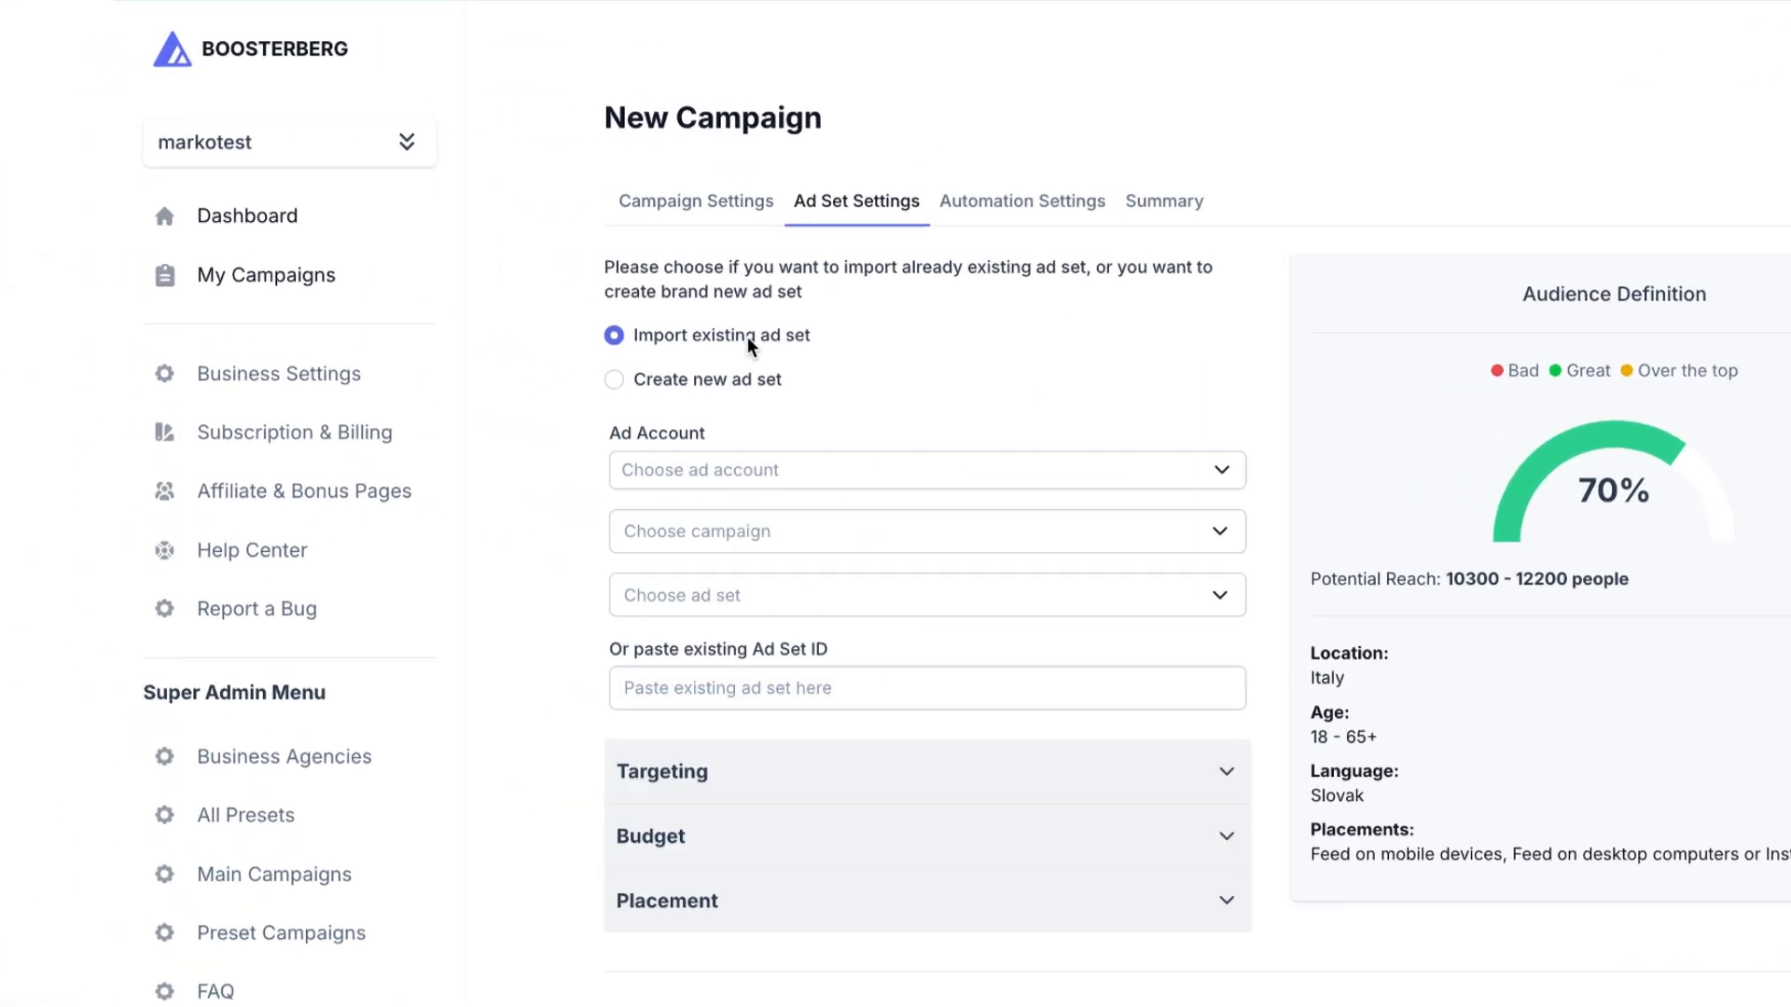
left_click(707, 382)
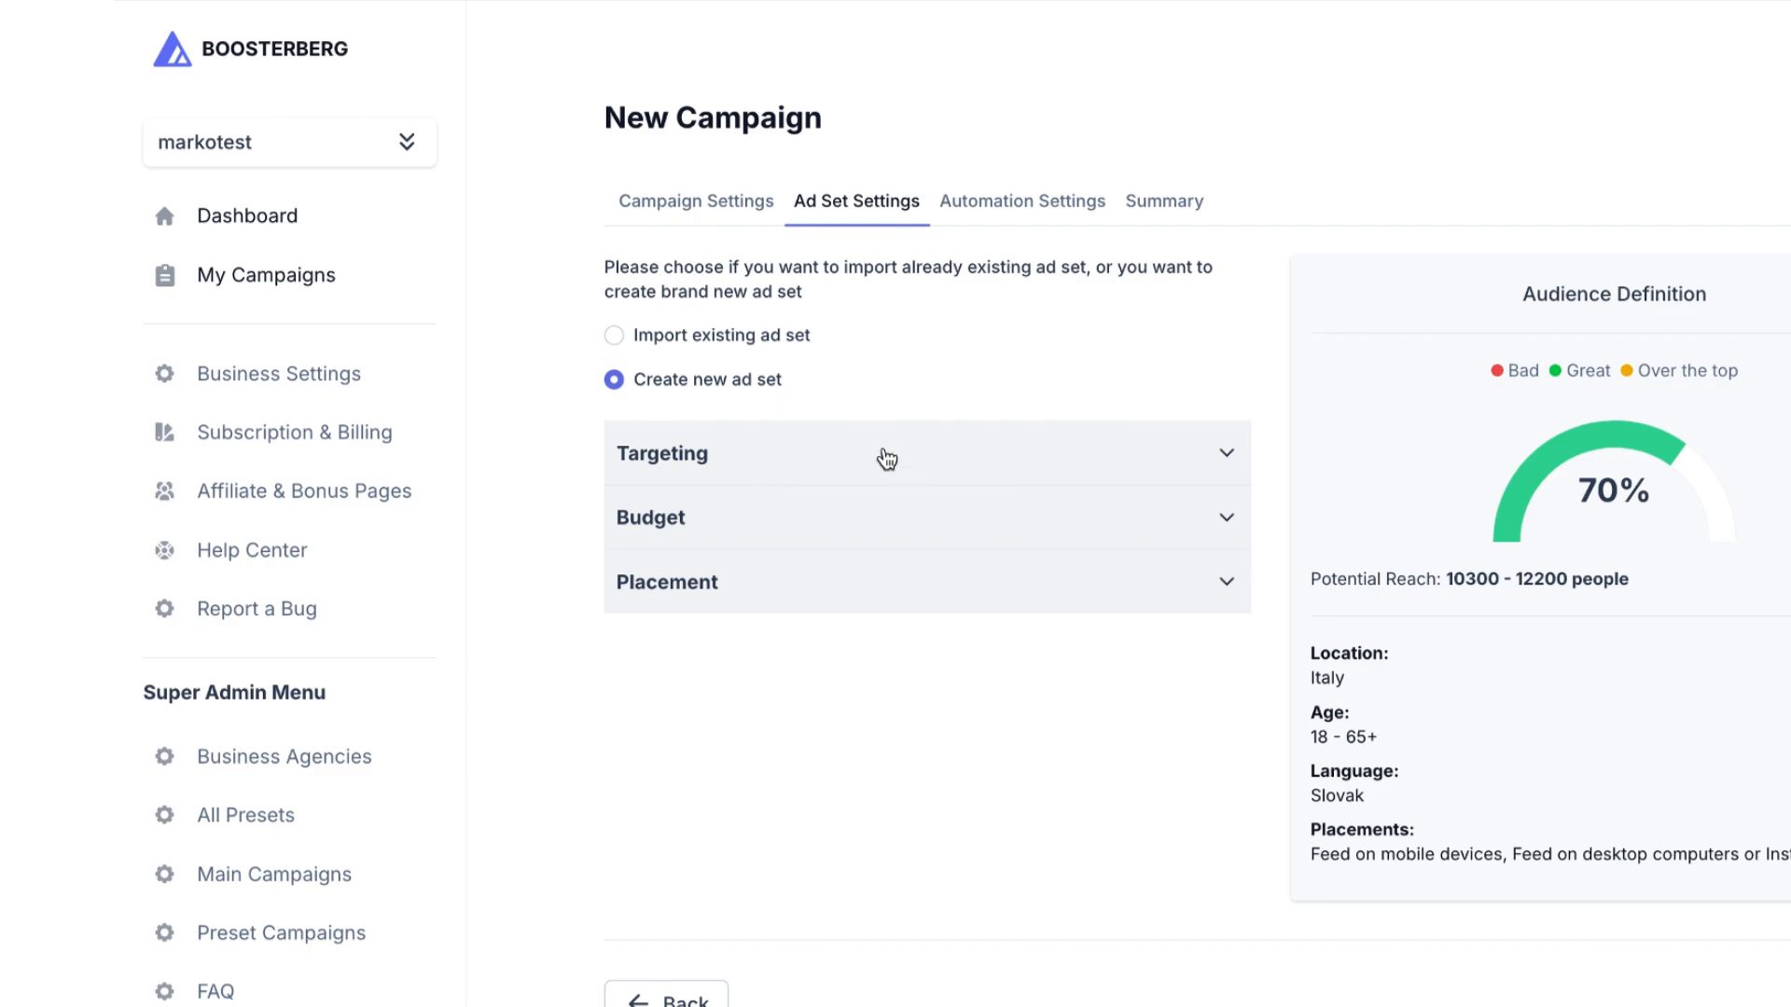
left_click(887, 458)
scroll(875, 613, "down", 1)
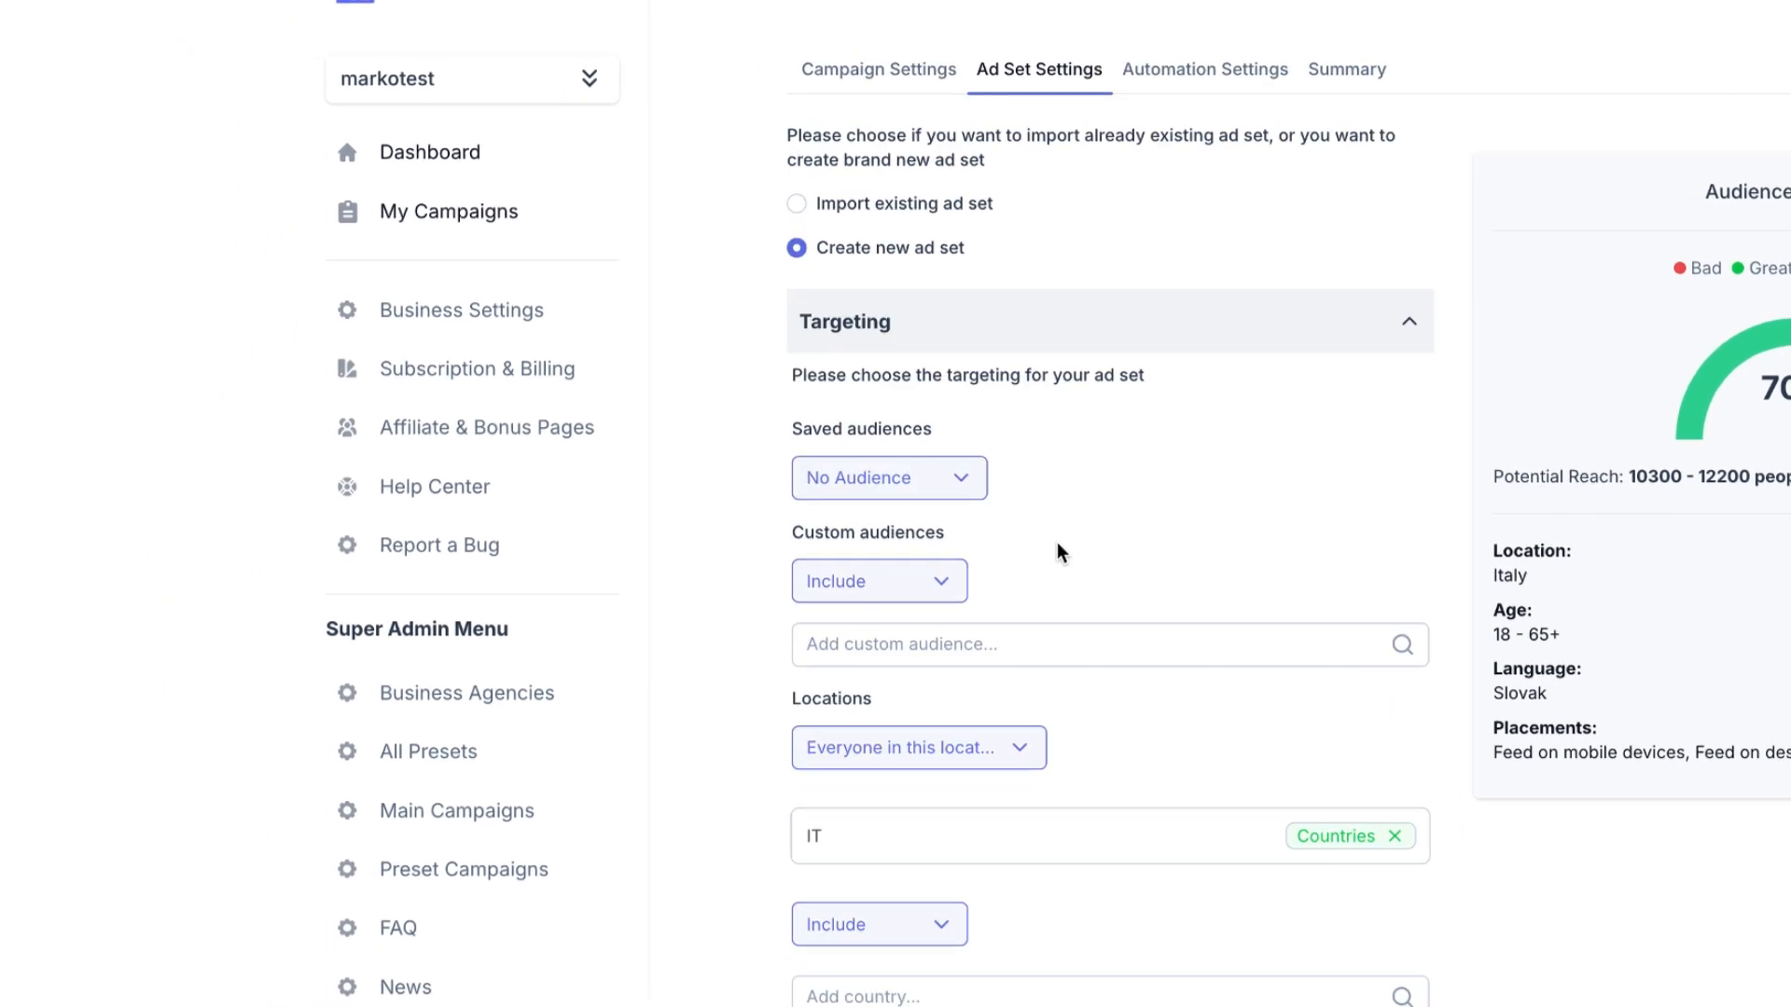
left_click(943, 479)
left_click(1026, 483)
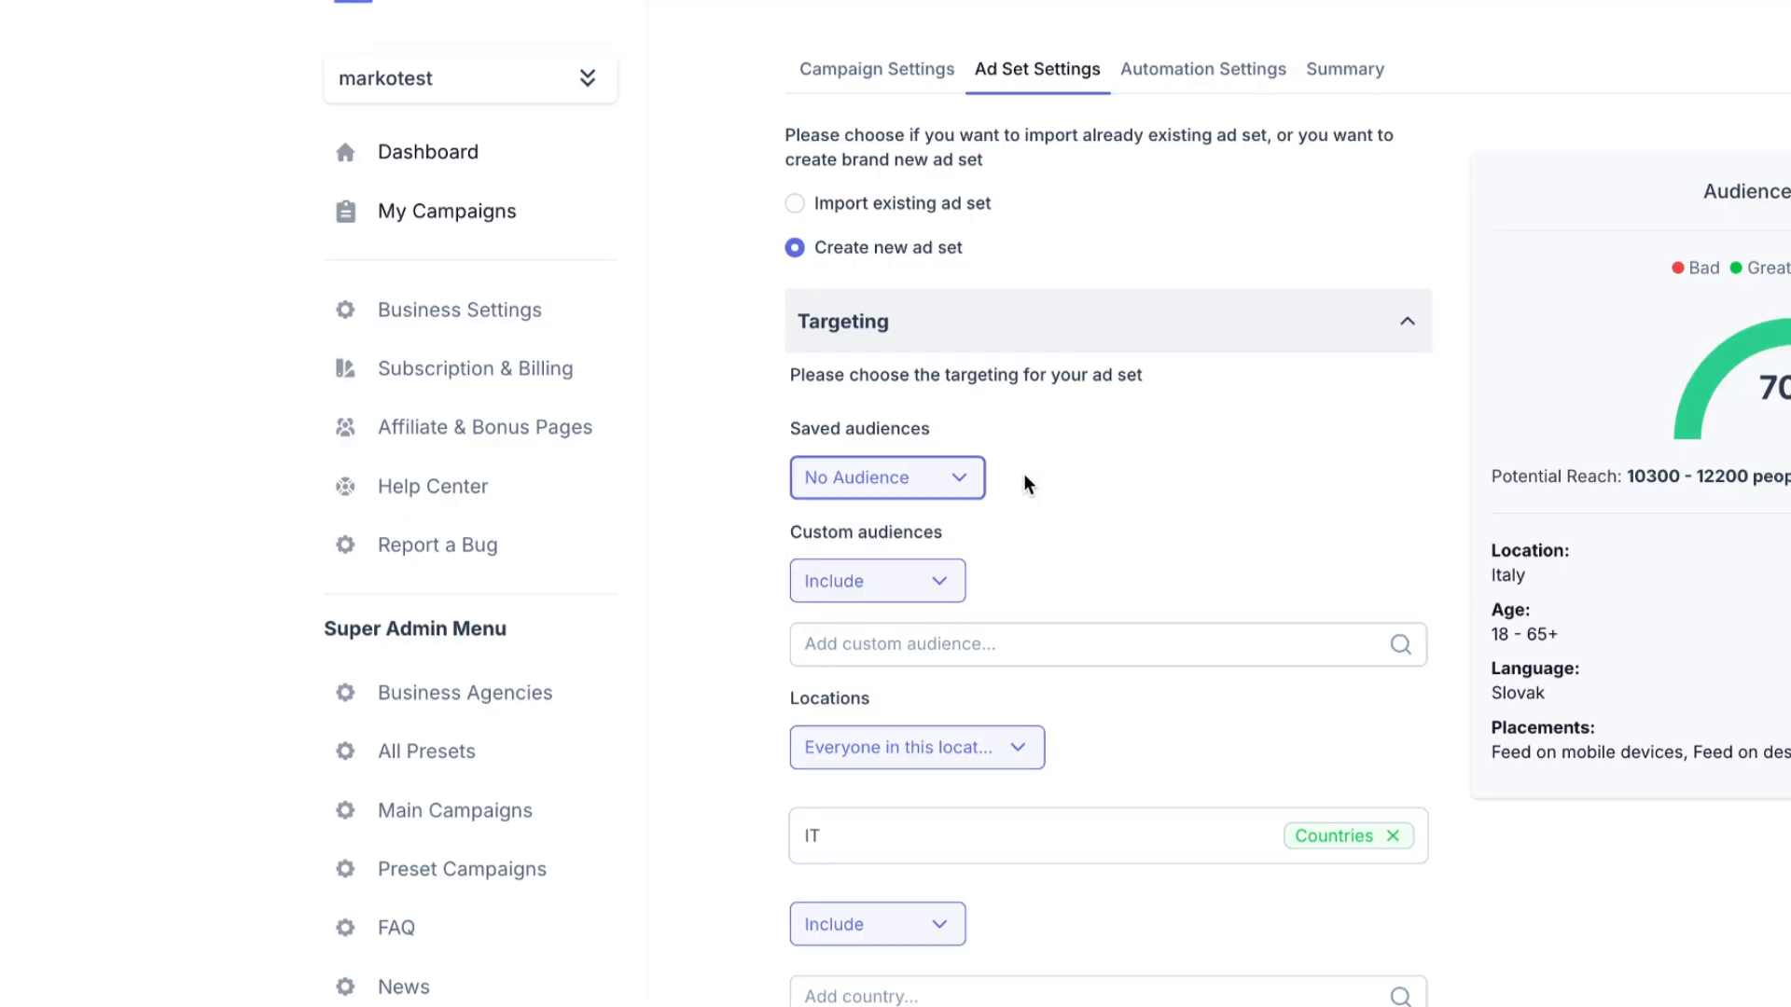
- Add Slovakia to the included countries in the ad set's locations
scroll(1026, 483, "down", 3)
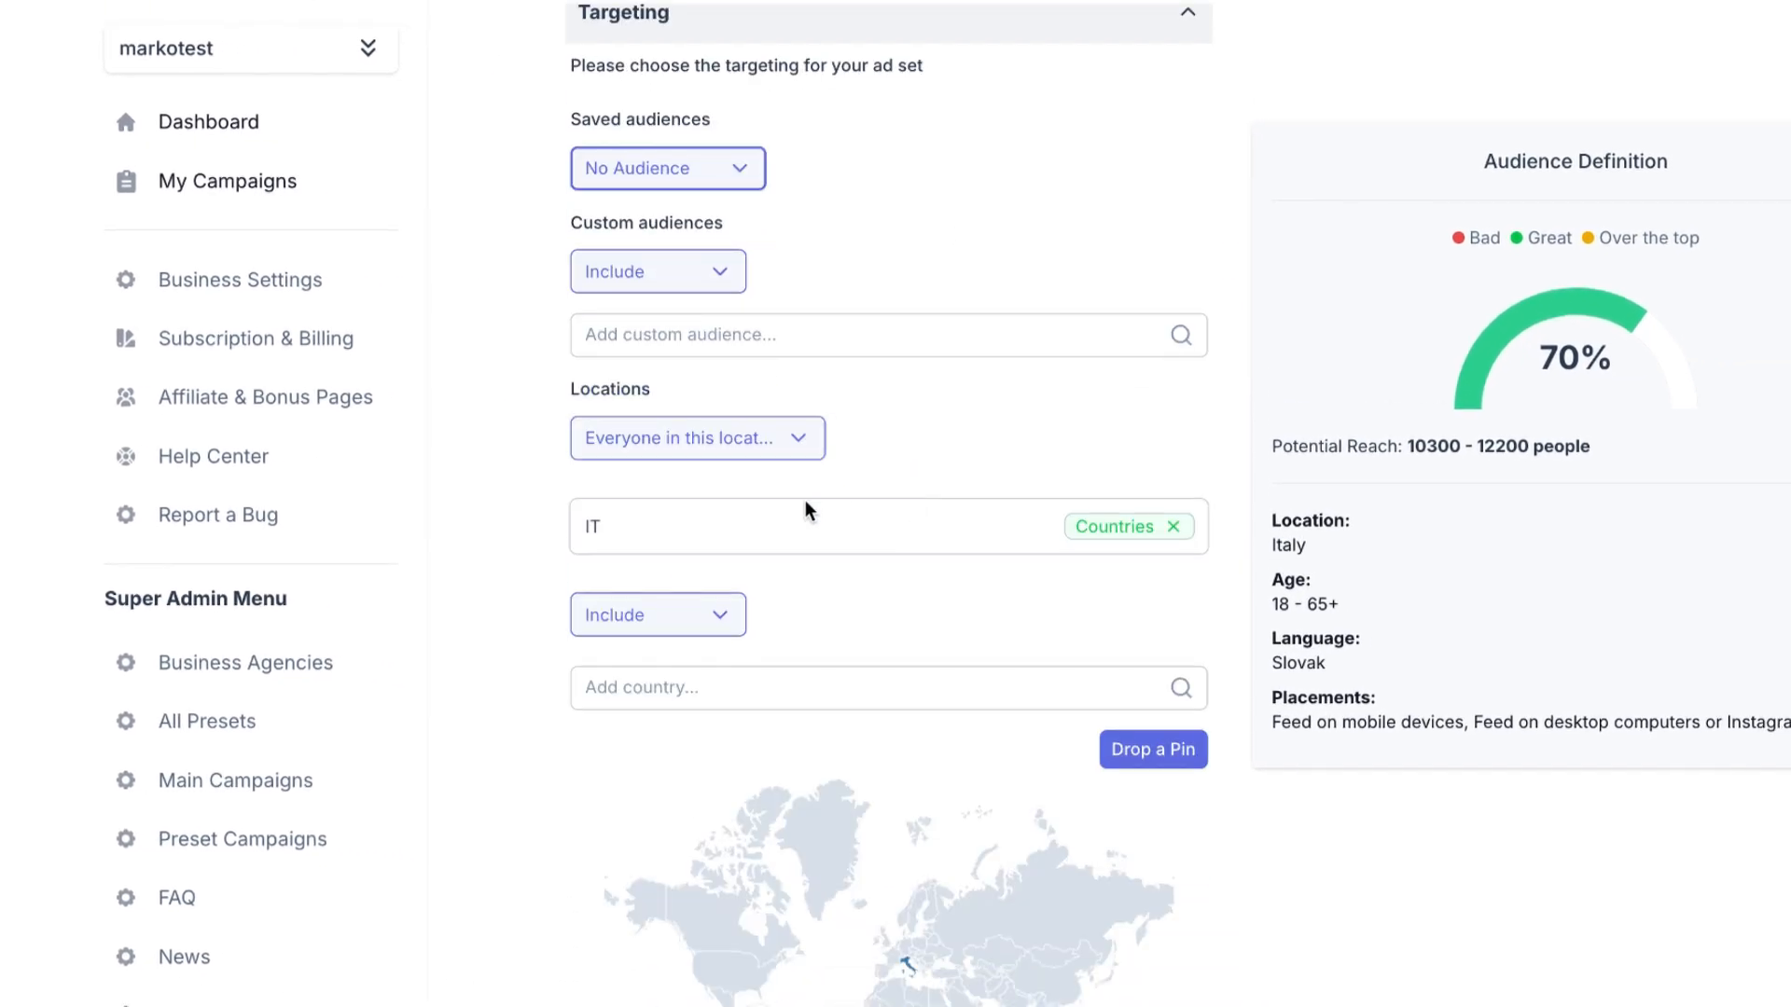
scroll(848, 540, "down", 2)
left_click(963, 589)
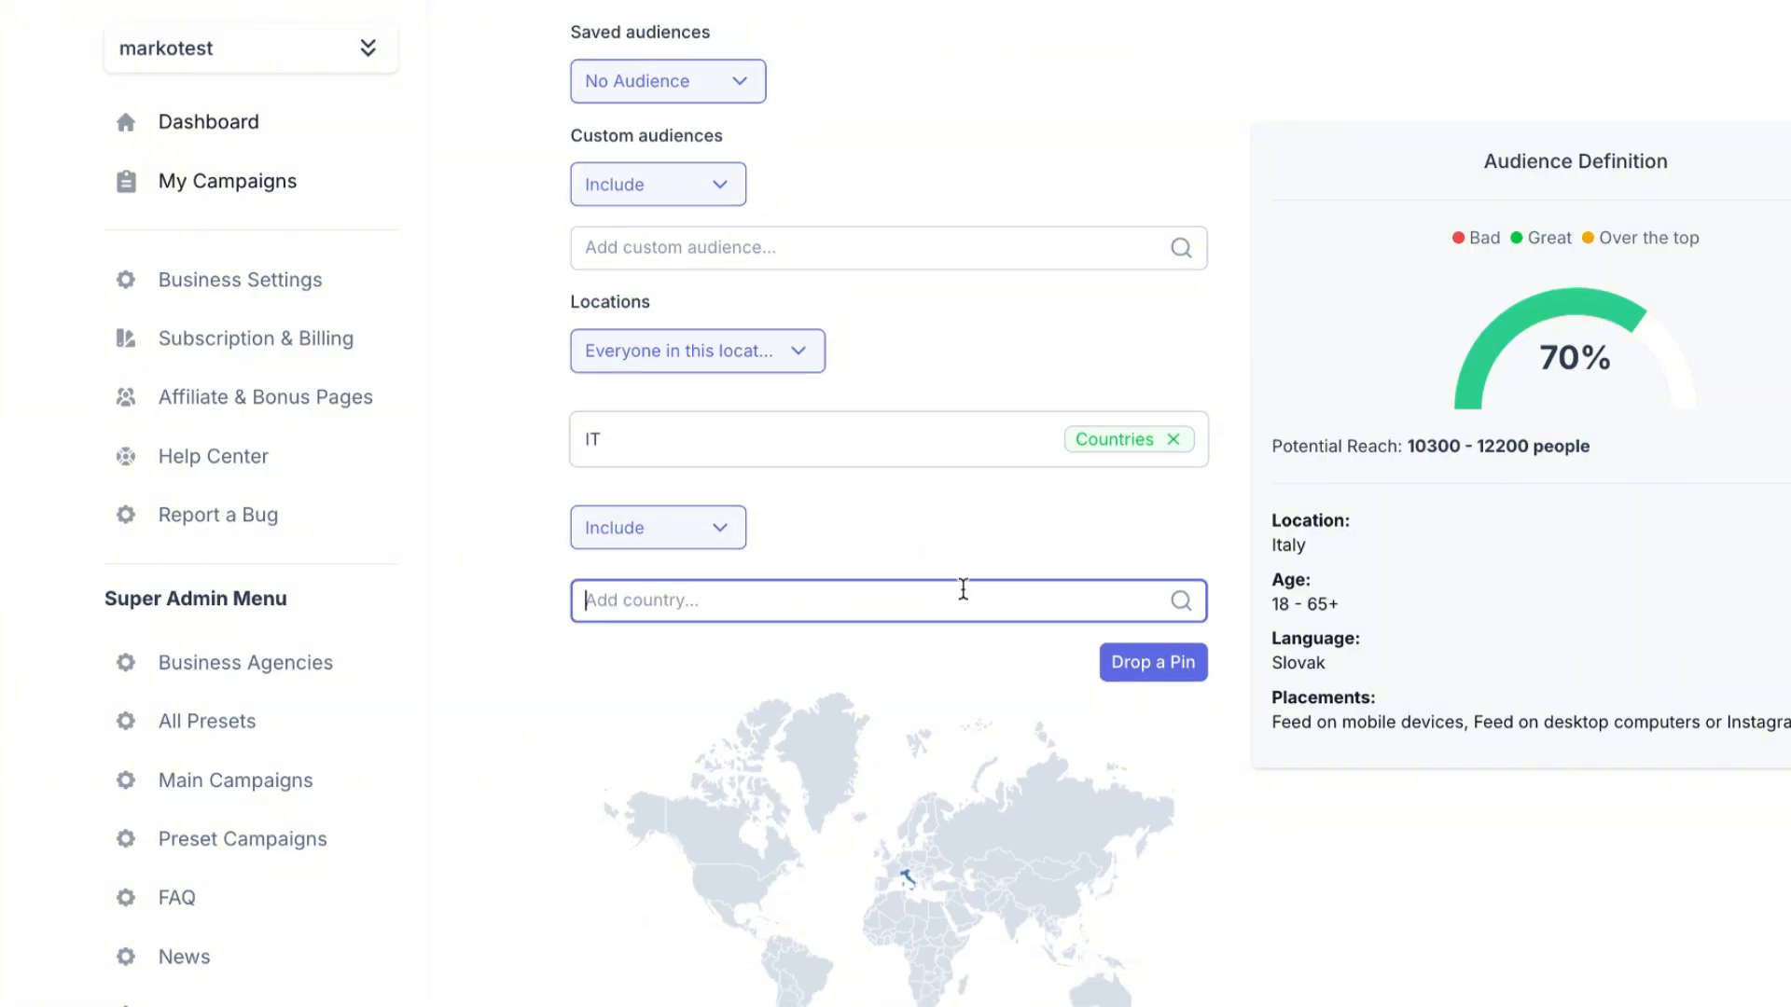
type("slovakia")
left_click(828, 665)
- Check the minimum age options in the ad set's targeting
scroll(965, 684, "down", 4)
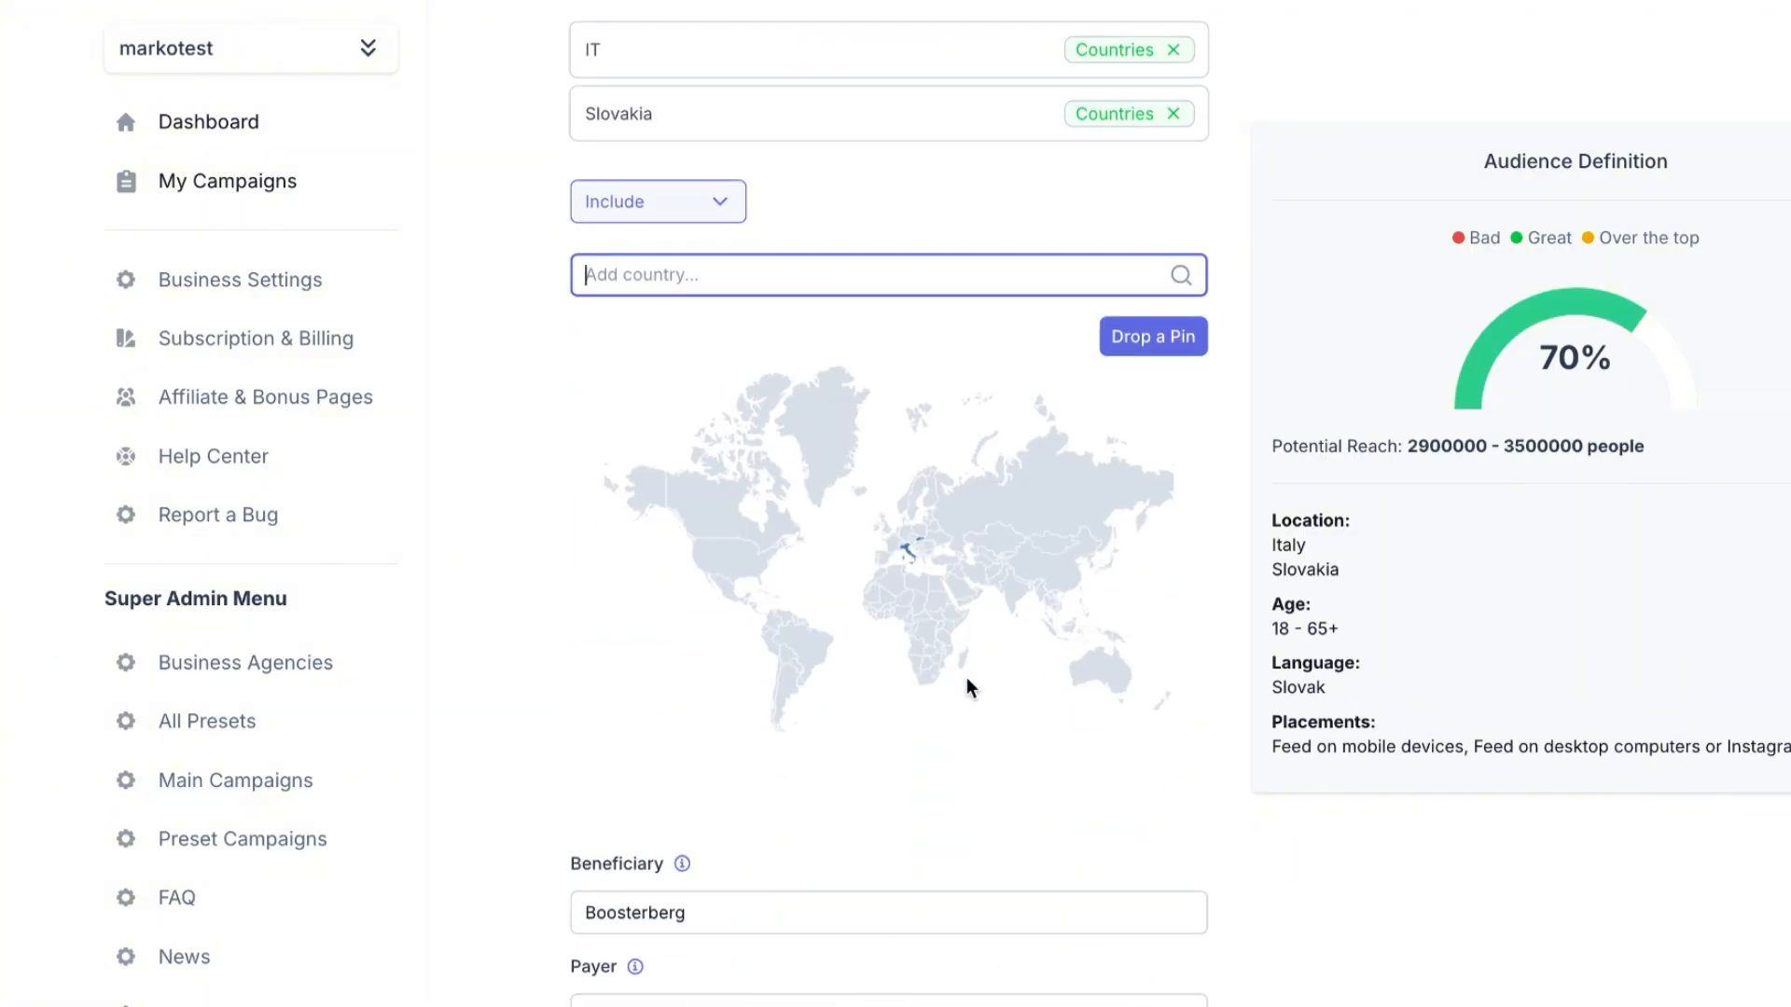
scroll(967, 688, "down", 5)
left_click(845, 503)
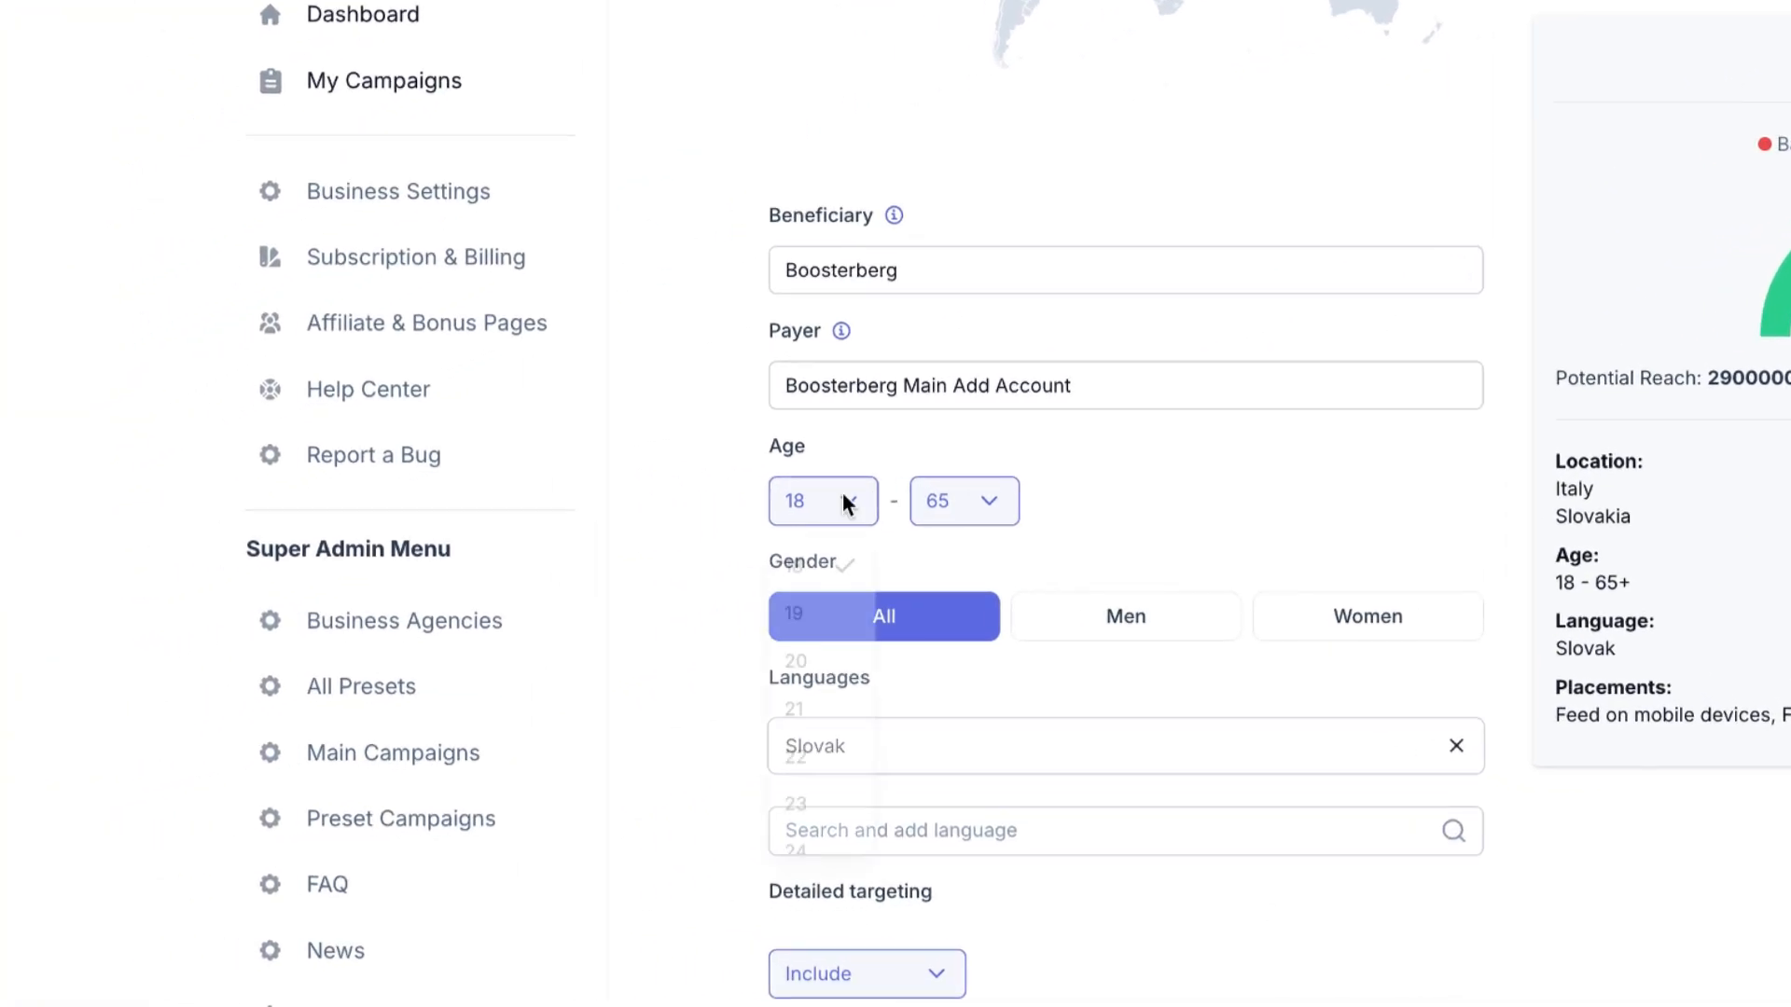
left_click(988, 515)
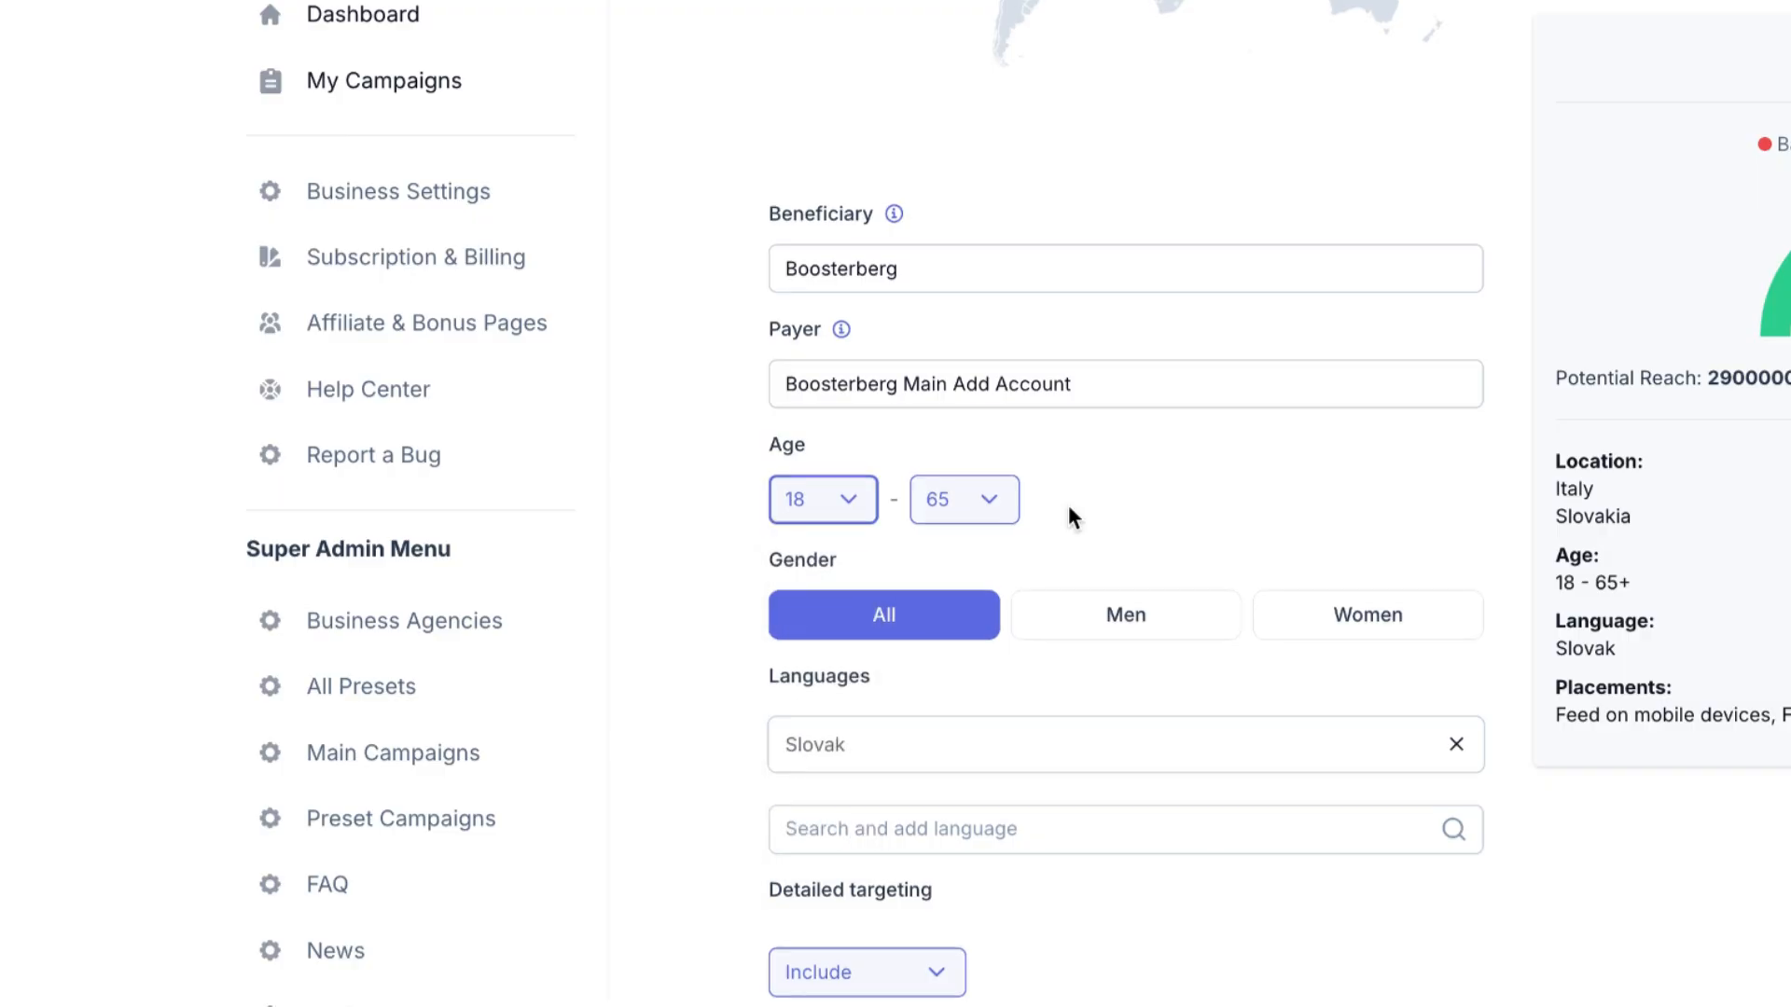
- Search the detailed targeting segments for "marketing" and include the Advertising interest
scroll(1026, 532, "down", 3)
scroll(903, 567, "down", 2)
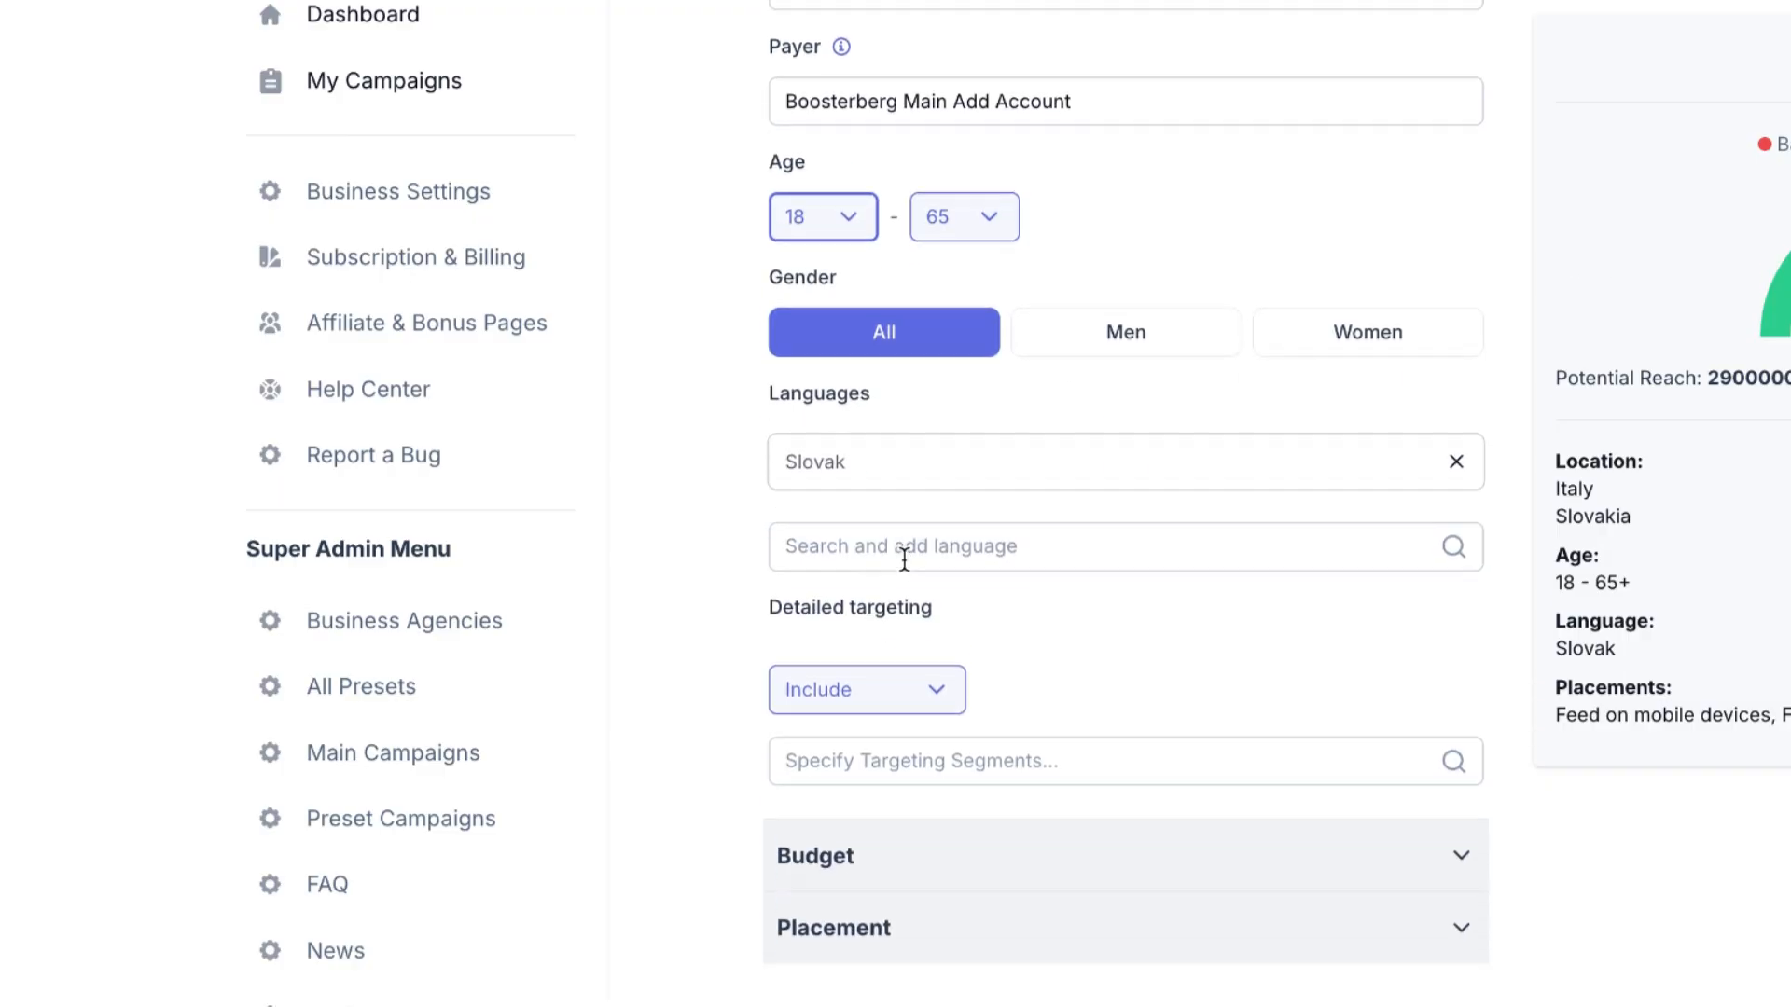
left_click(948, 625)
type("marketing")
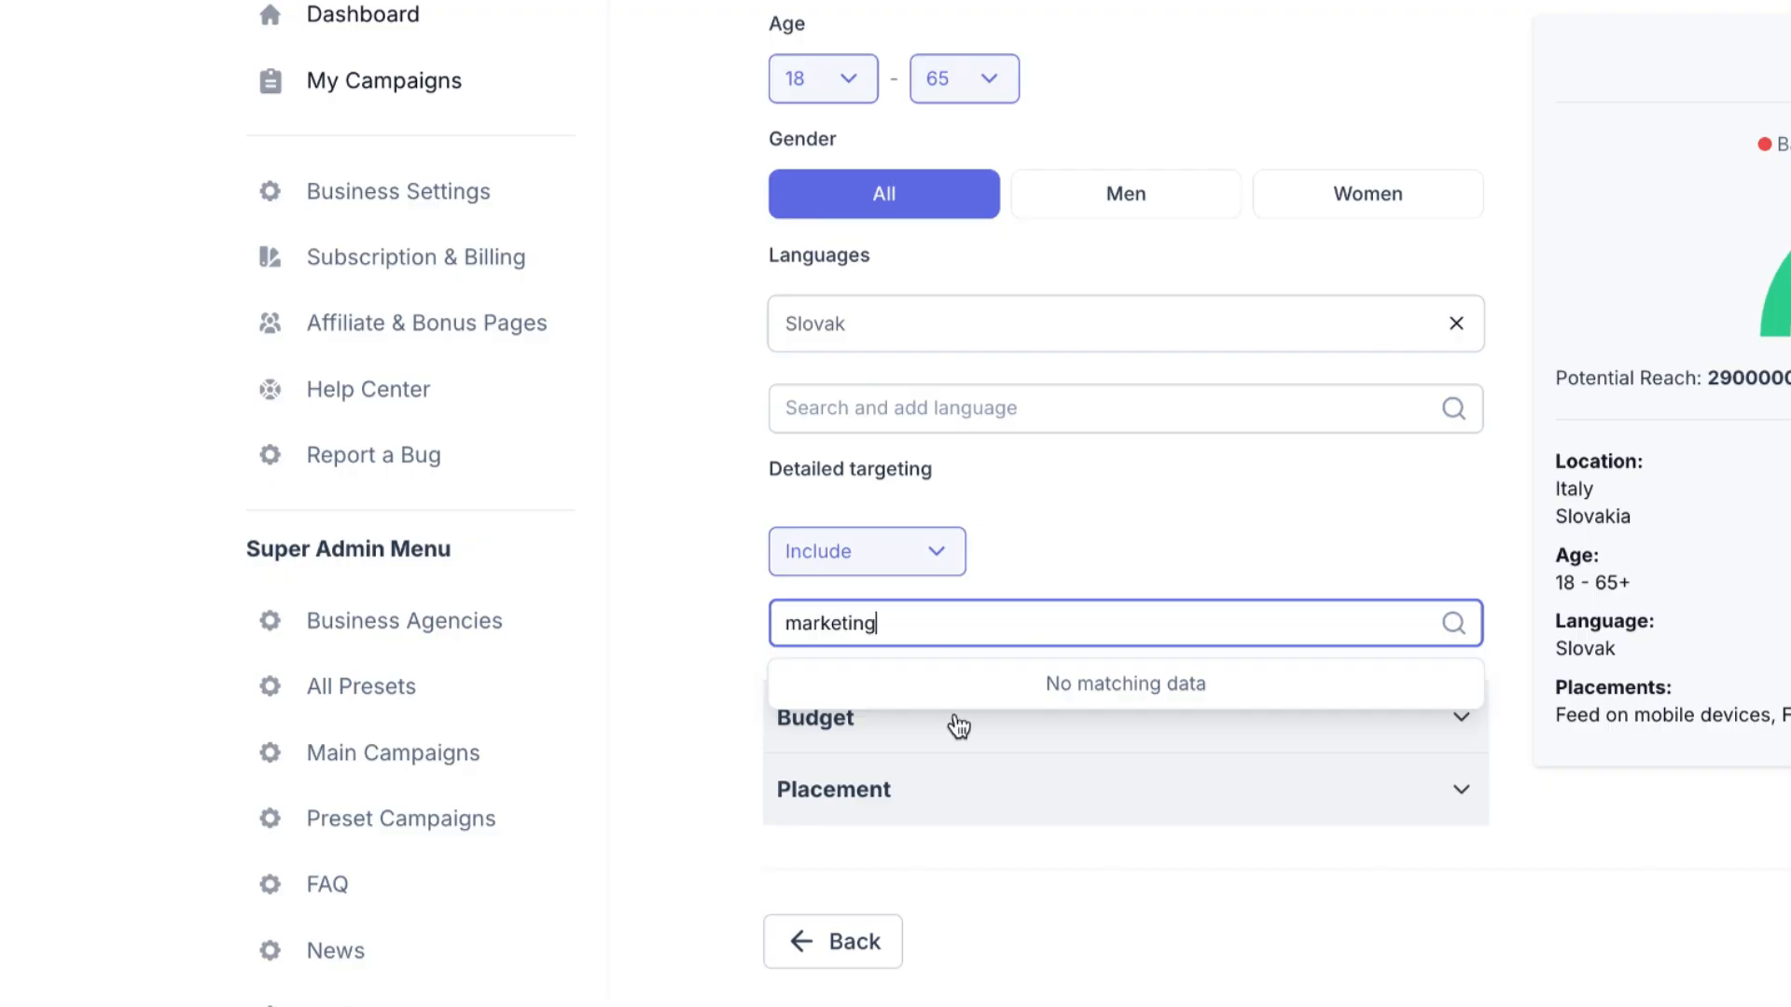
left_click(961, 691)
- Drop a pin on southern France on the locations map to include it as a custom location
scroll(1320, 358, "up", 4)
scroll(1248, 433, "up", 5)
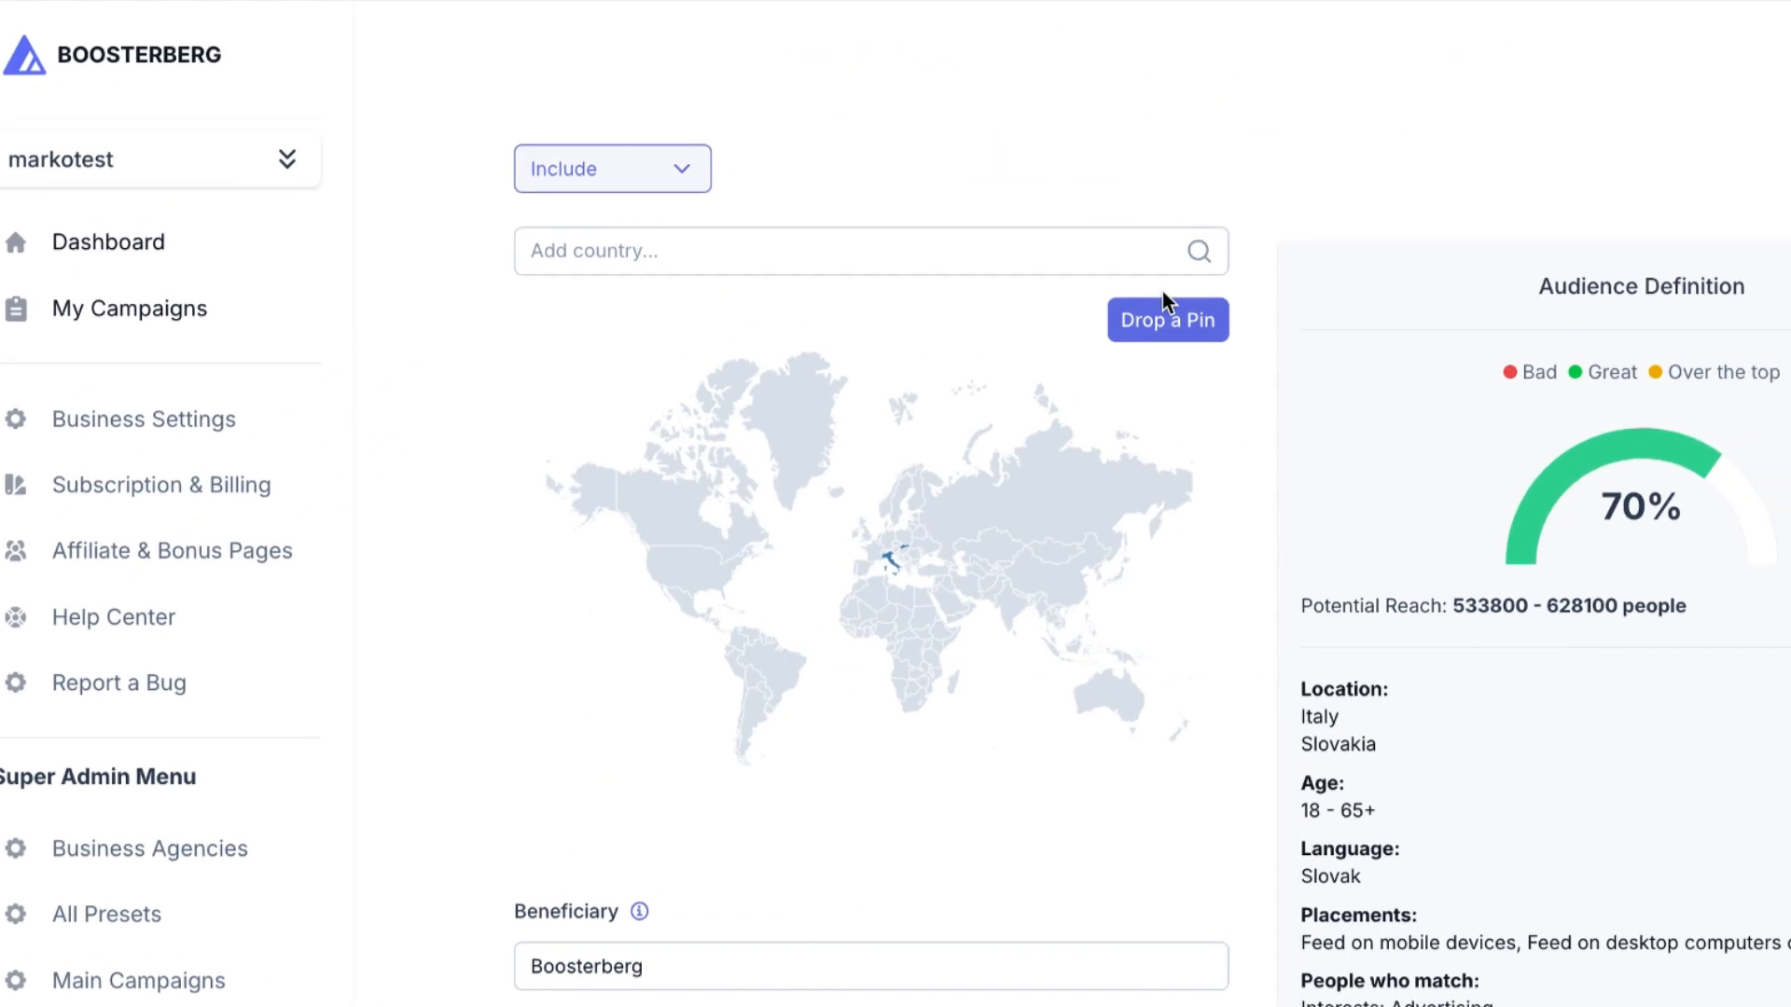
left_click(1160, 322)
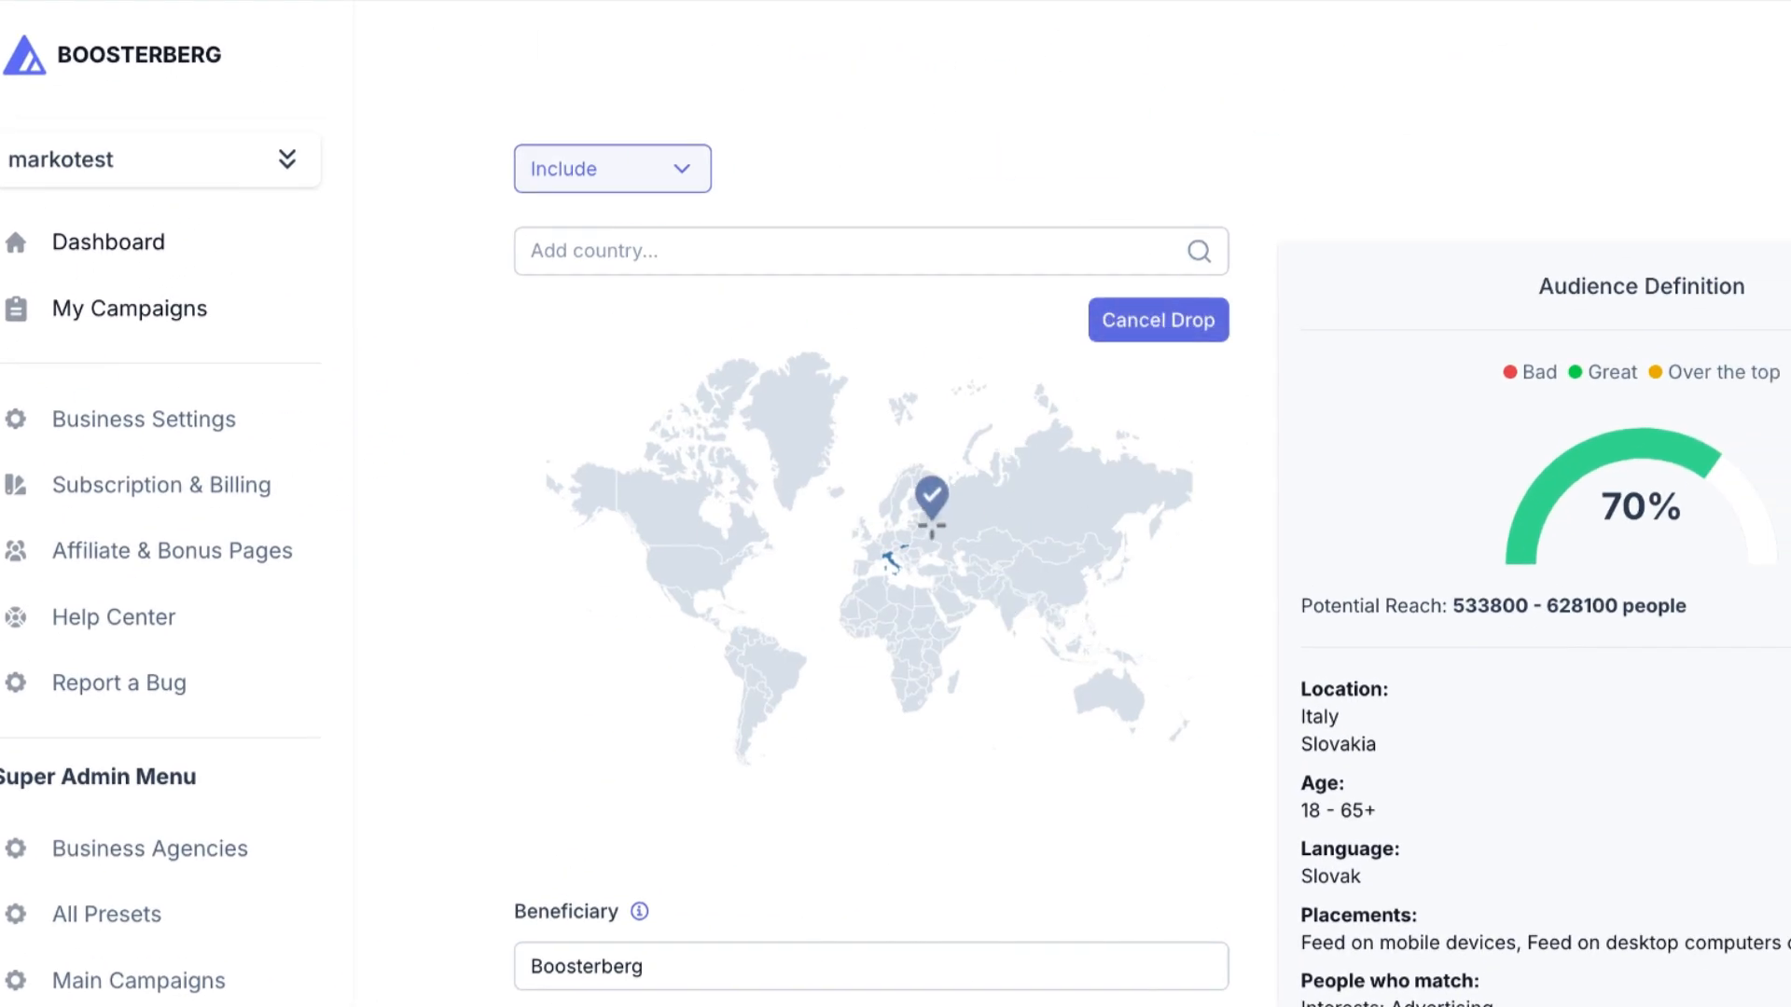
left_click(875, 556)
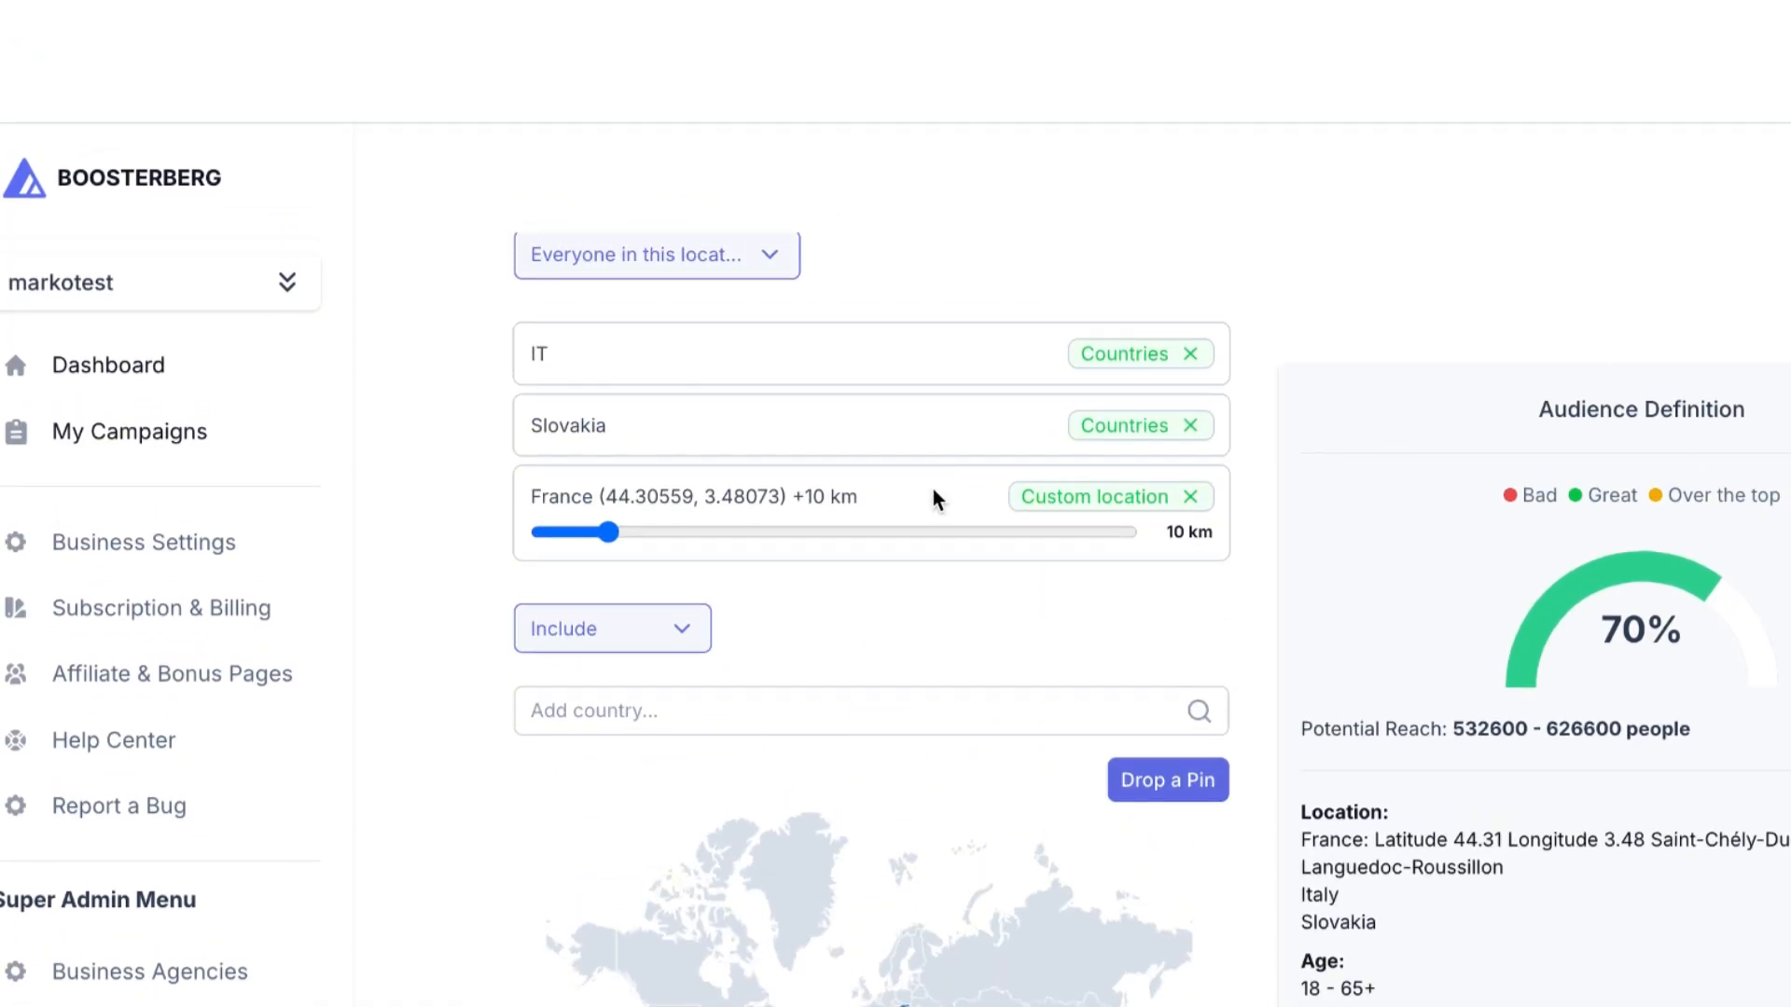
- Examine the include and exclude options for custom audiences in the targeting settings
scroll(944, 590, "up", 6)
left_click(961, 514)
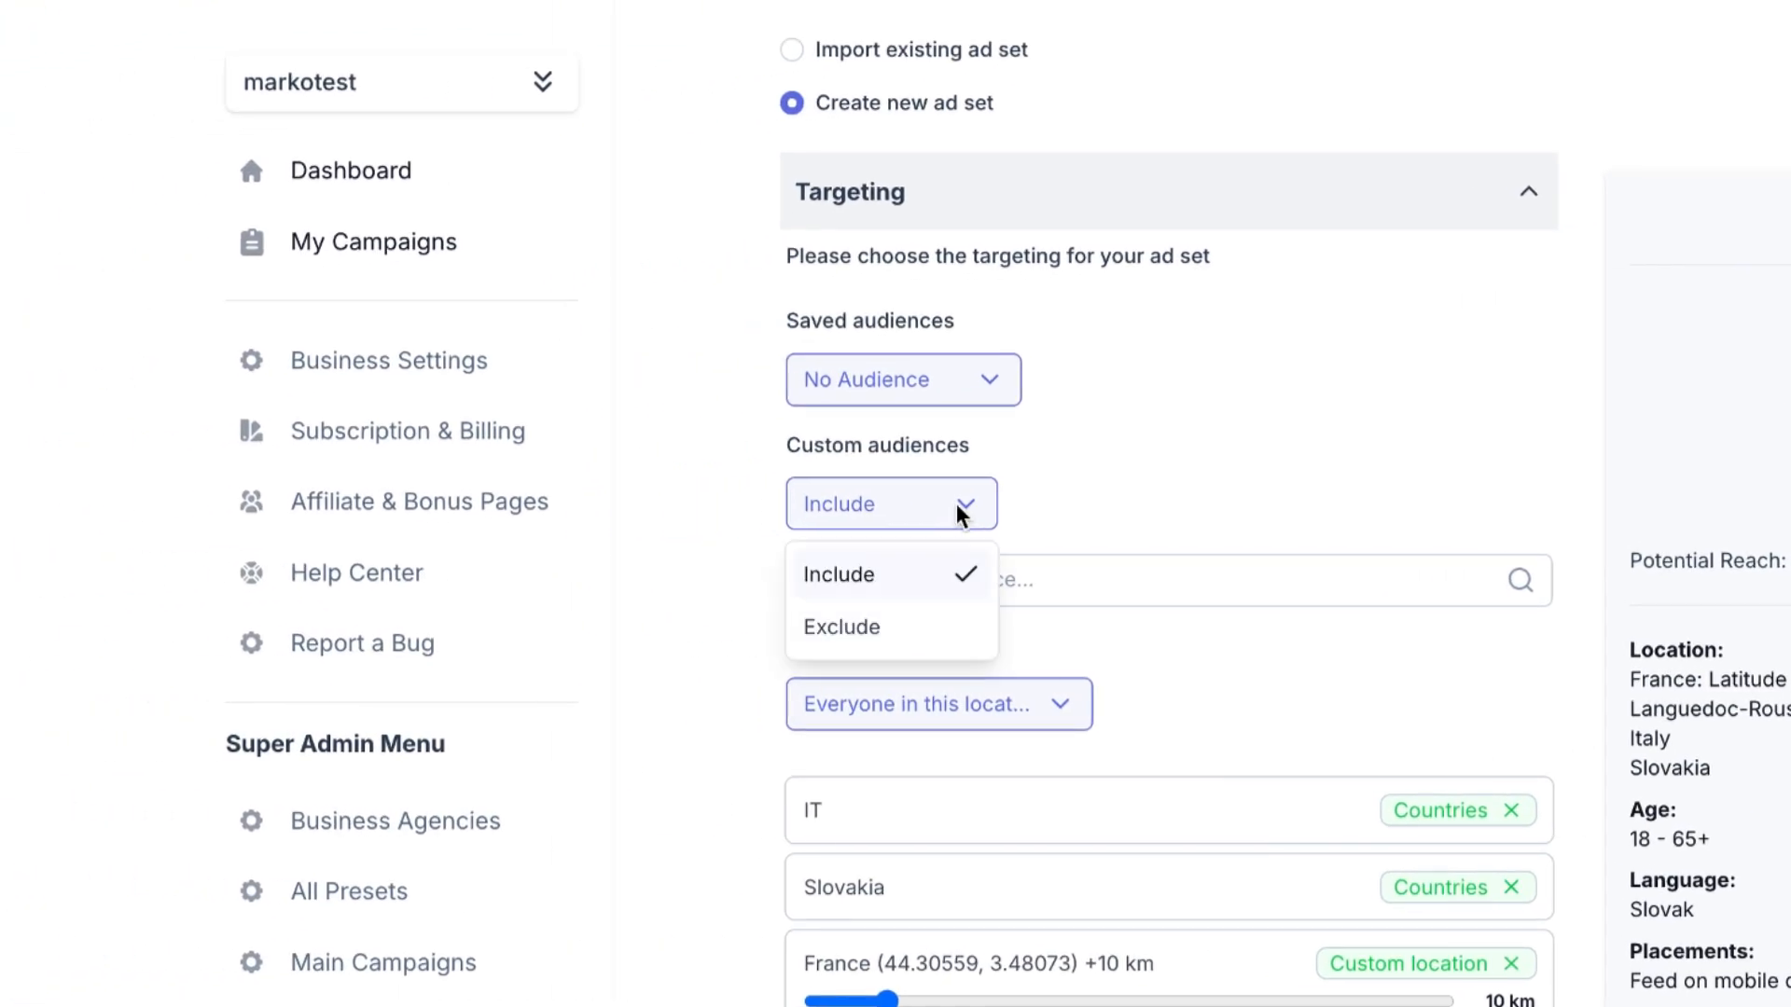
left_click(966, 514)
scroll(1026, 839, "down", 3)
left_click(976, 513)
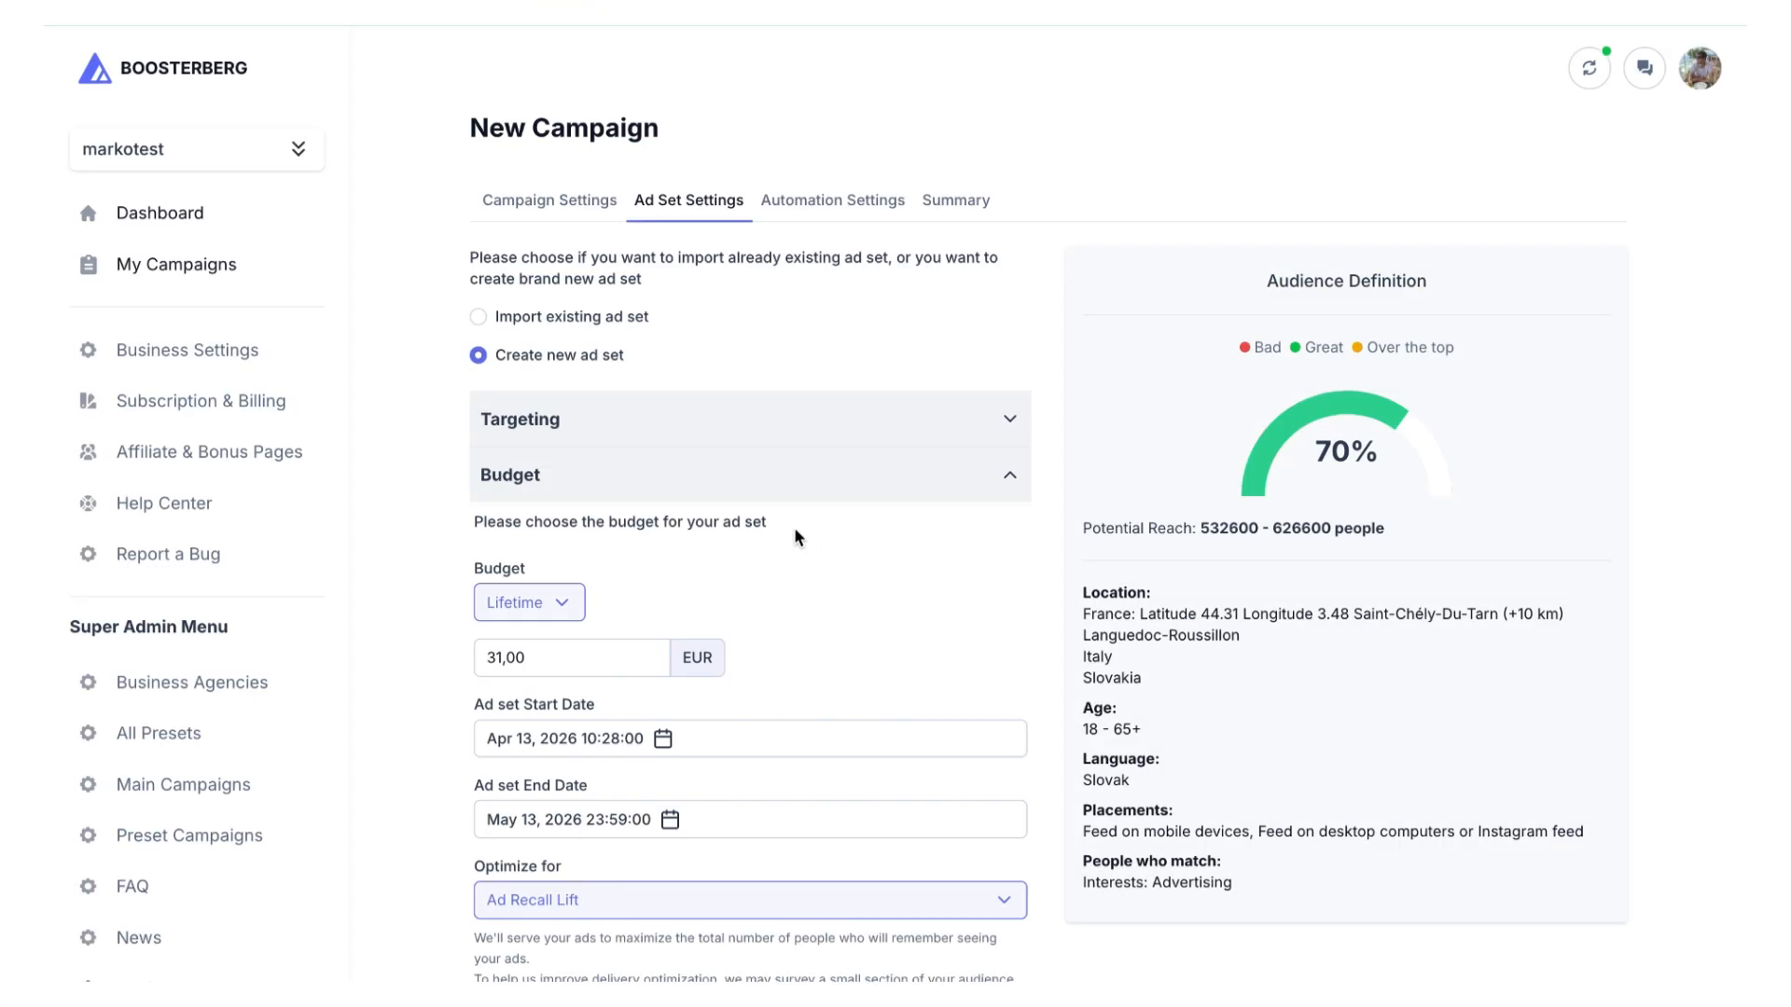
- Review the available budget types and the optimization goals for the ad set
left_click(567, 604)
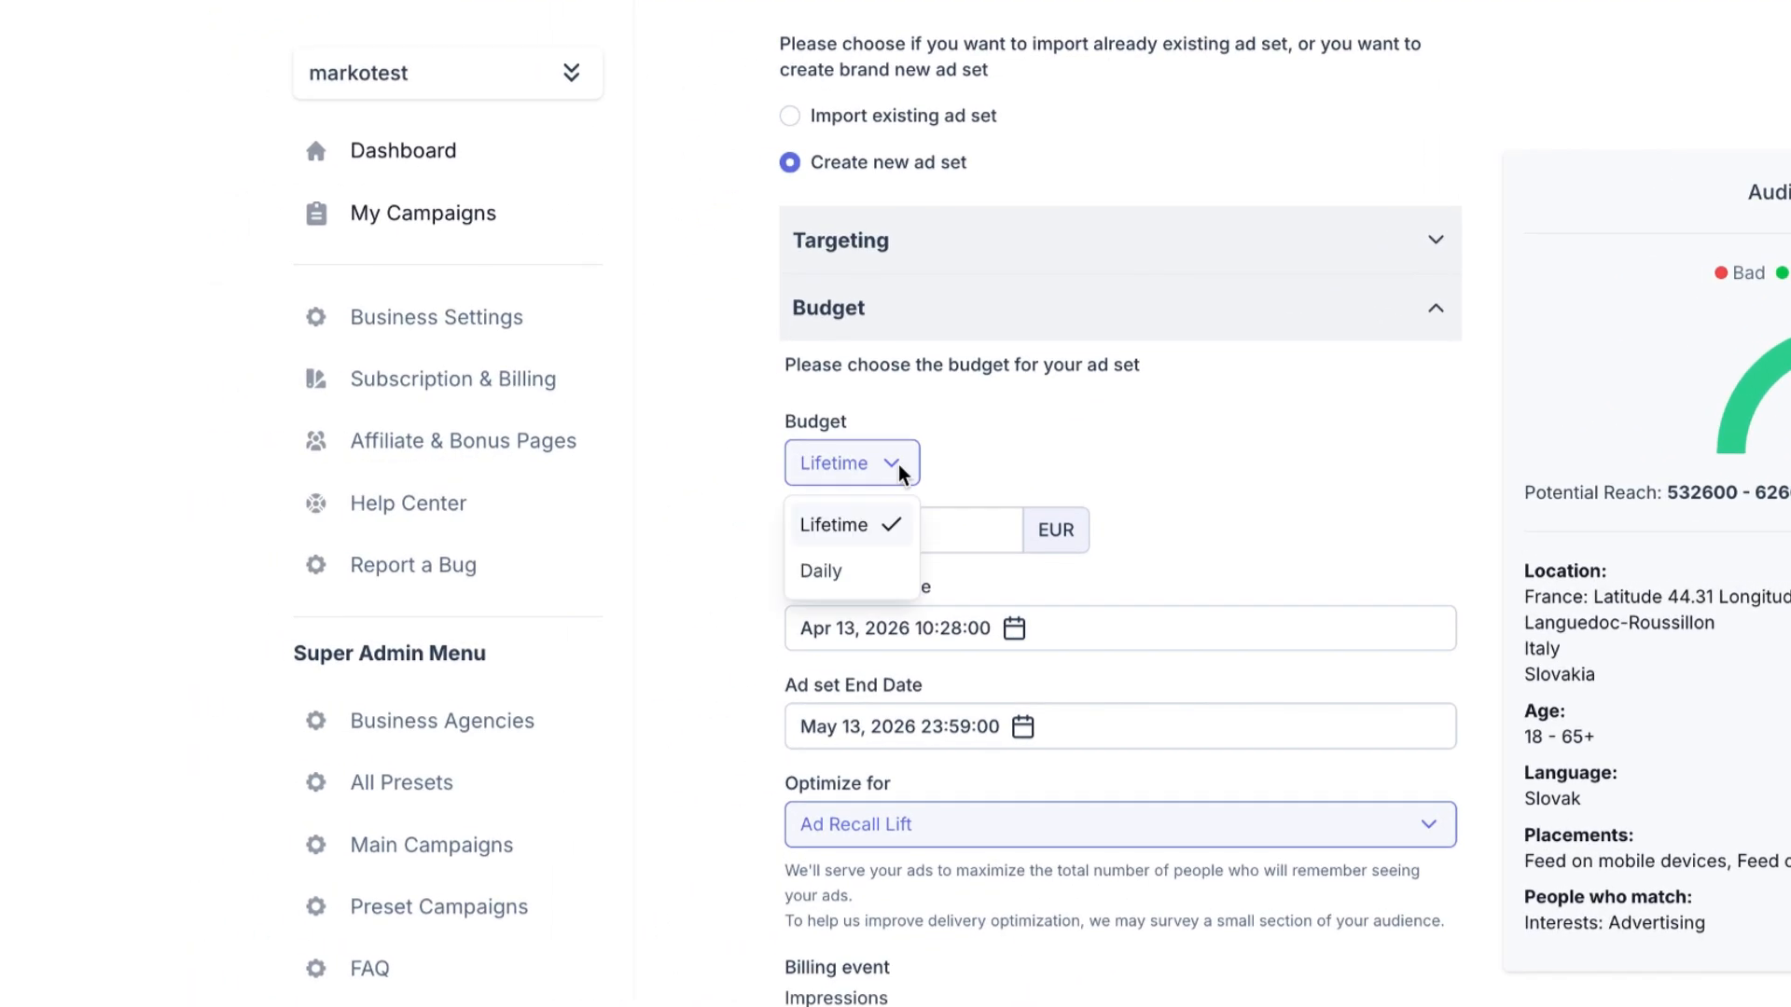
left_click(957, 461)
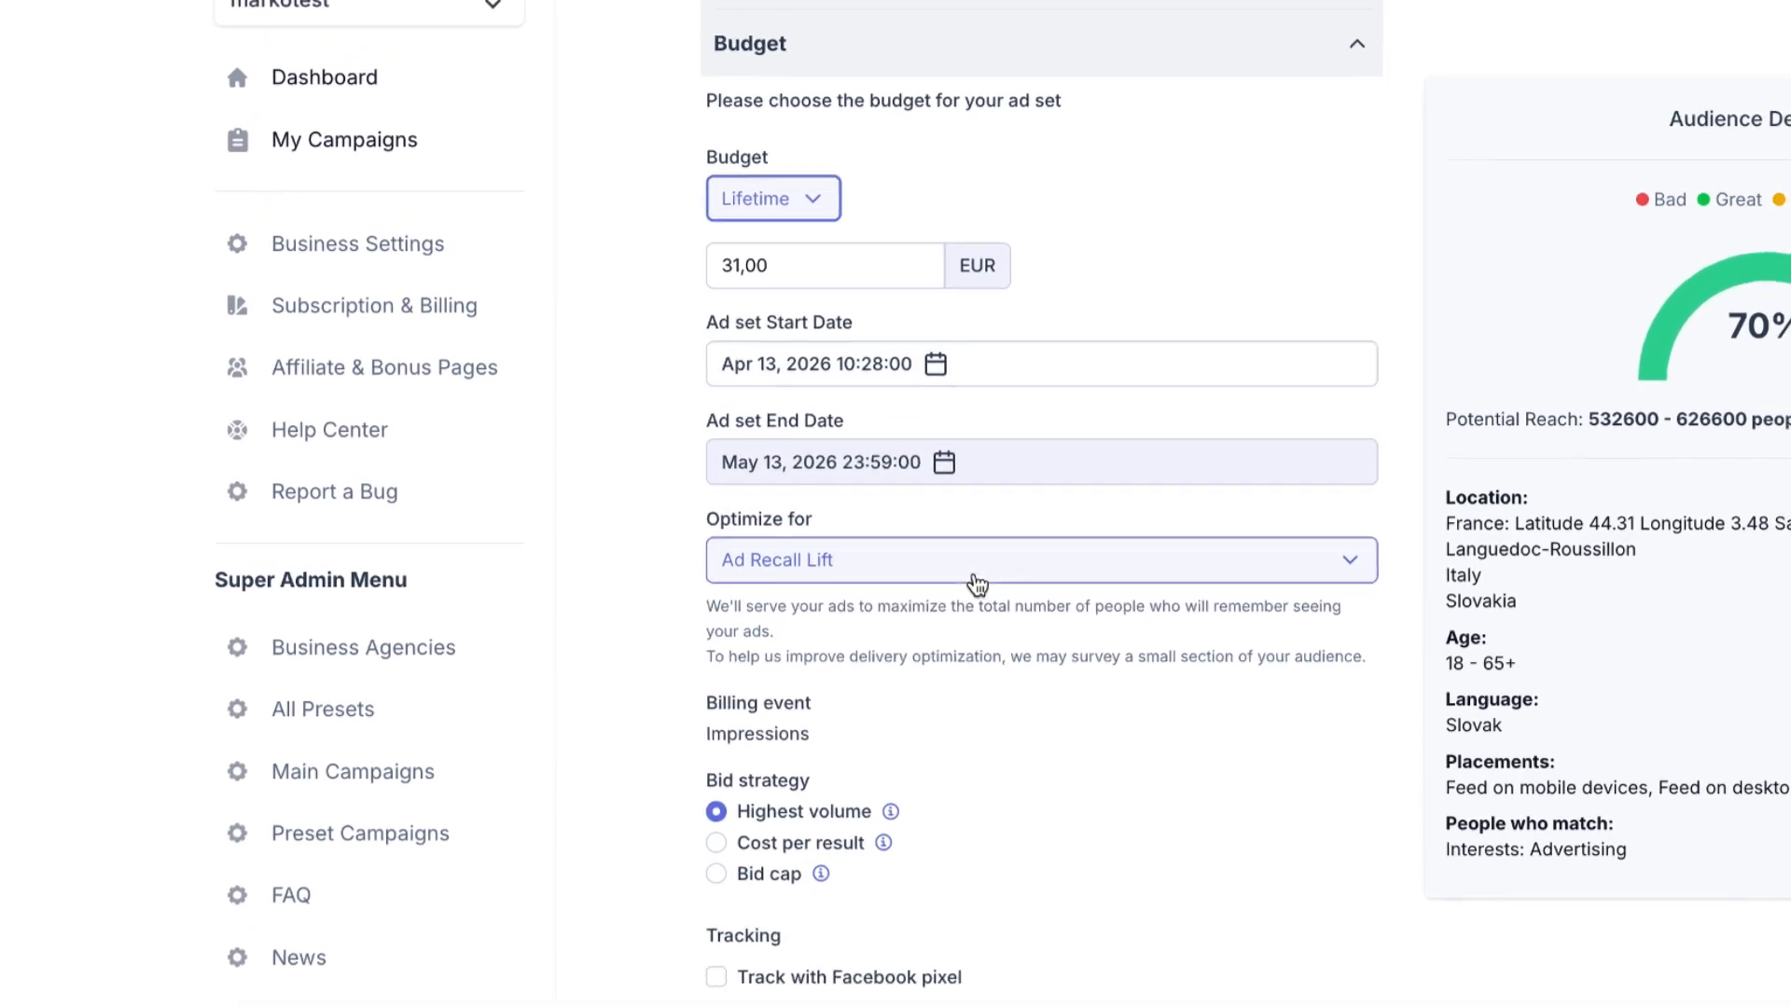
left_click(944, 519)
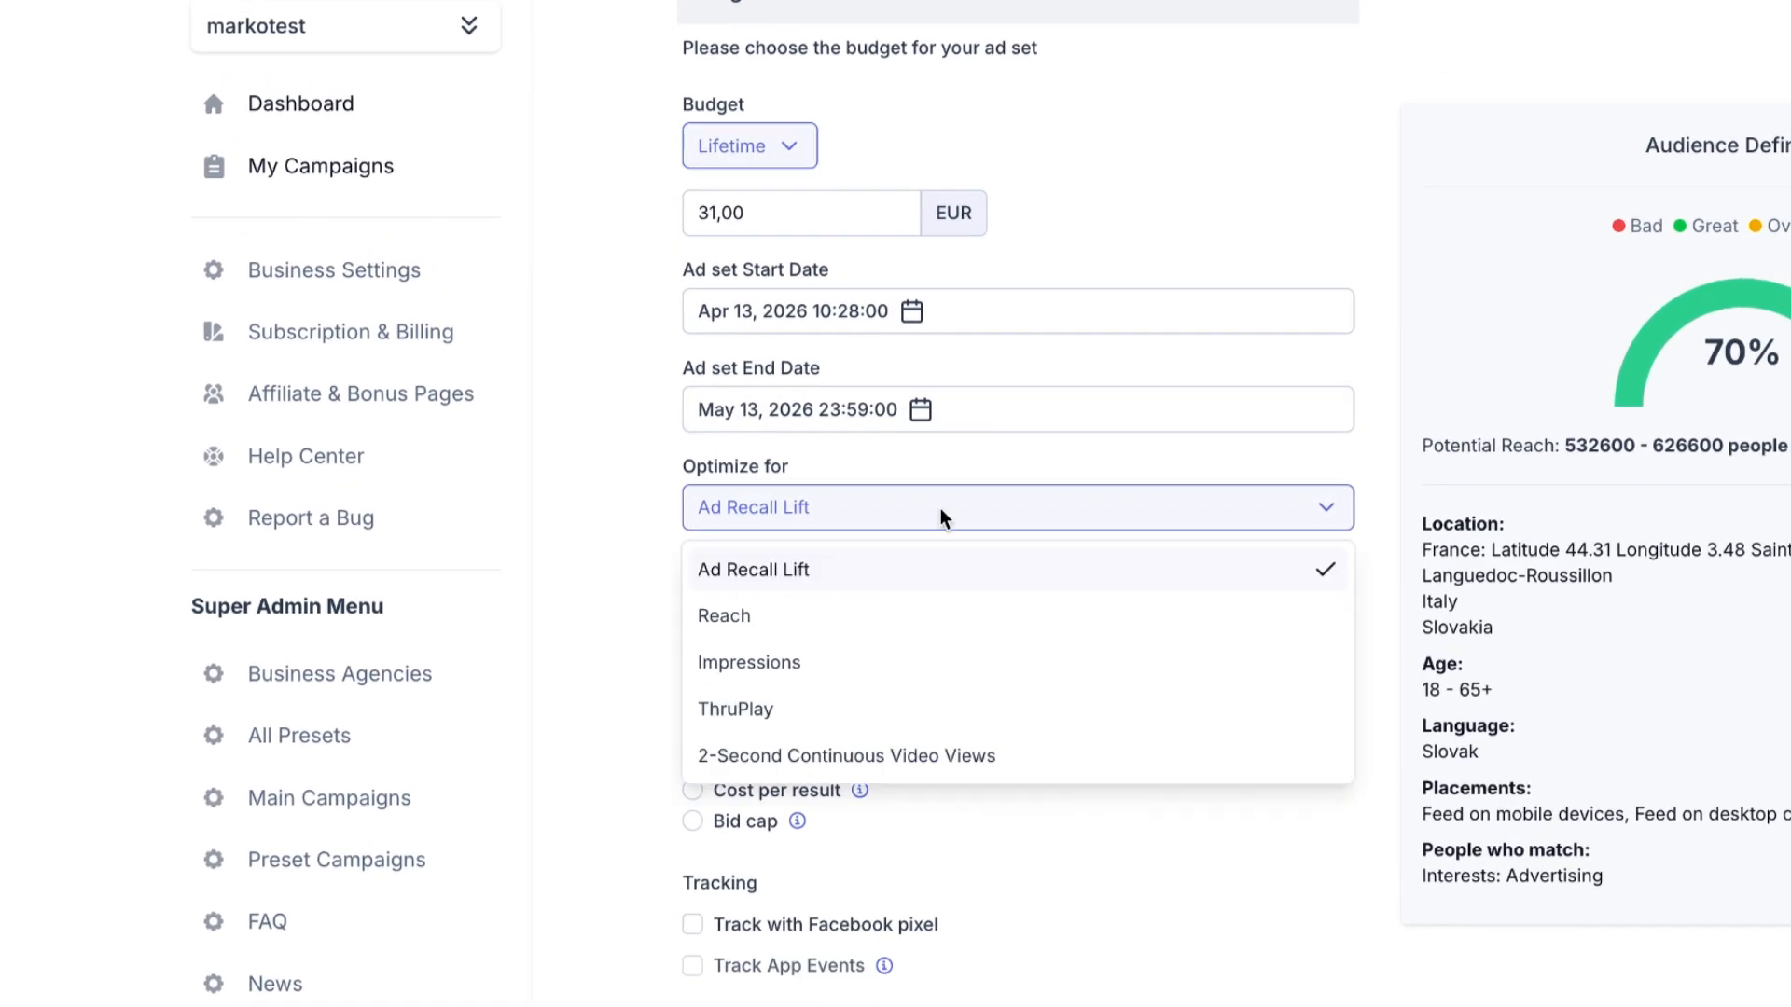
left_click(965, 468)
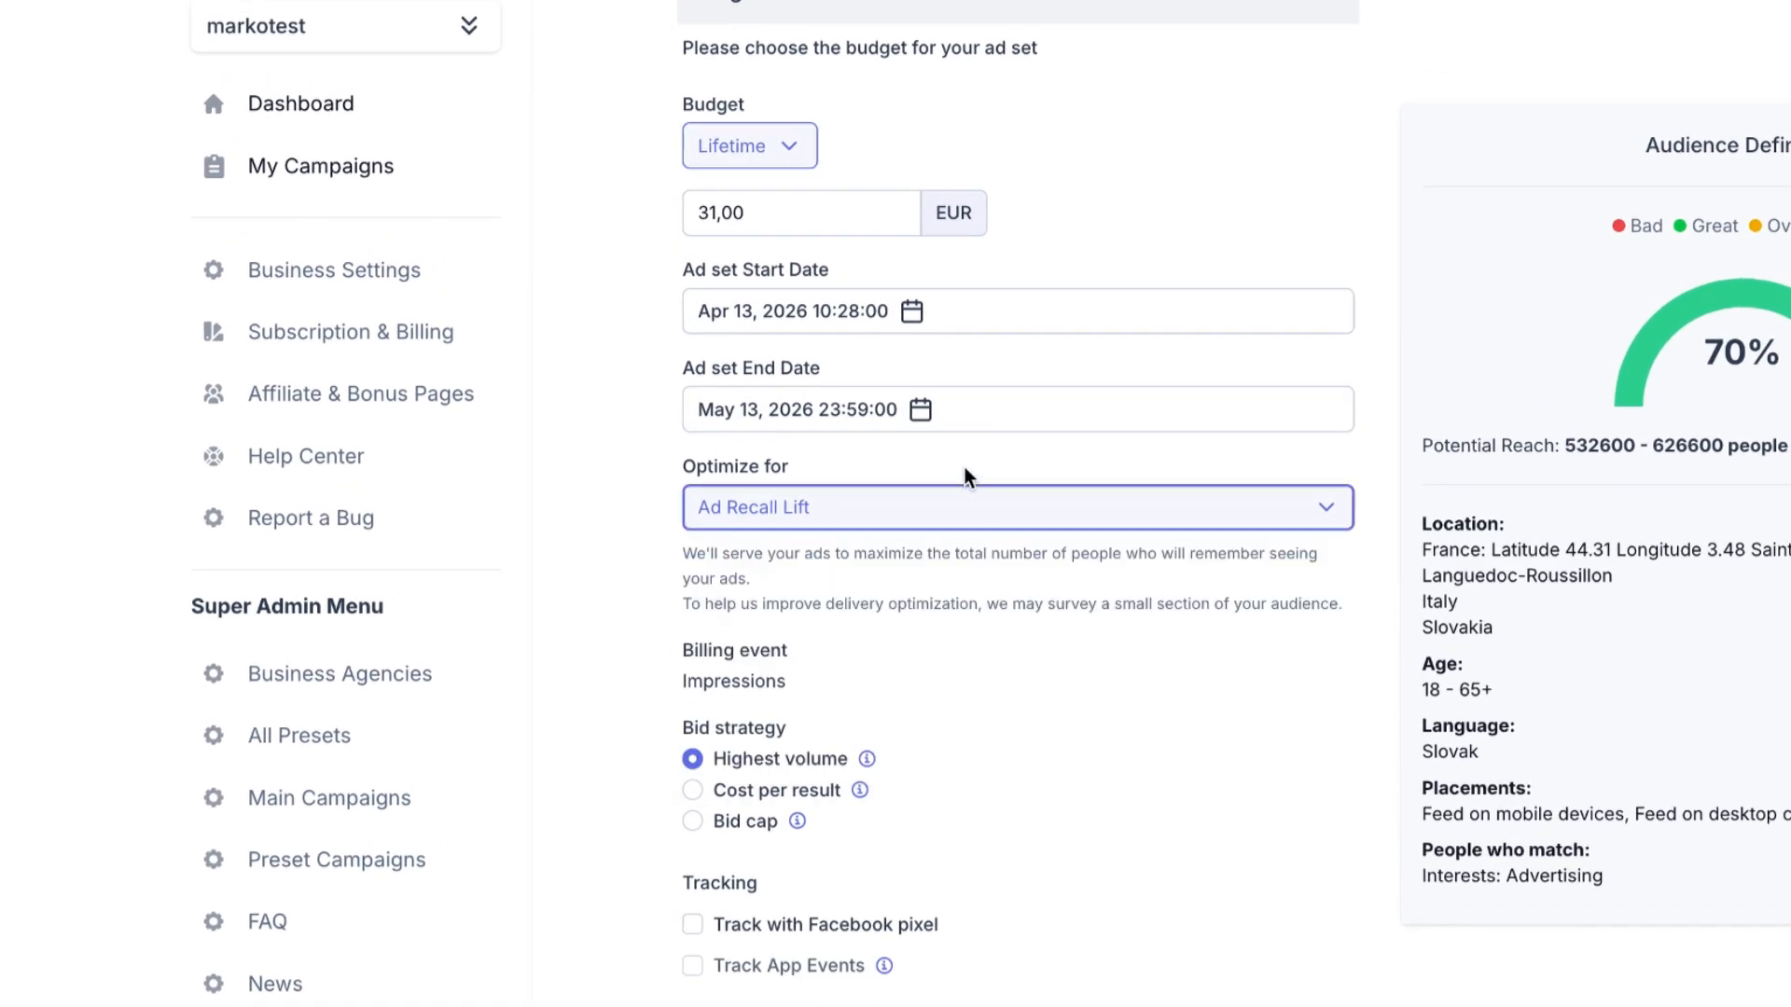
- Enable Facebook pixel tracking for the ad set with the Boosterberg Meta Pixel
scroll(964, 466, "down", 2)
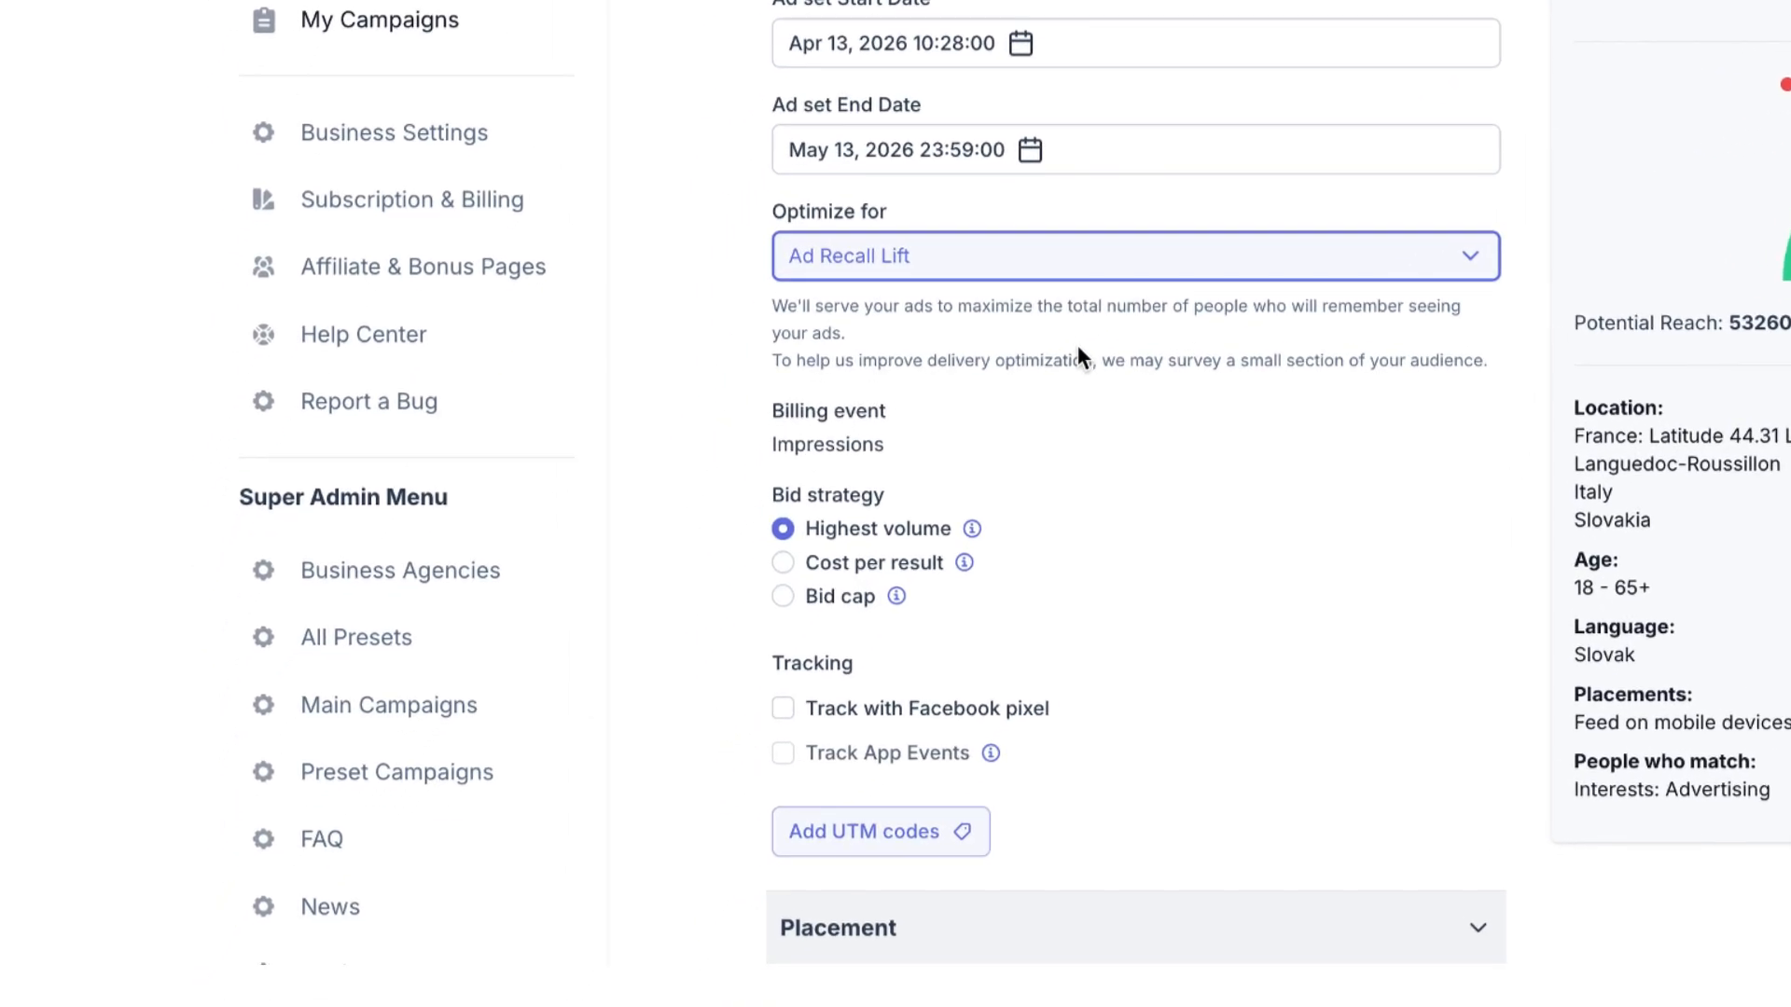
scroll(1077, 350, "down", 1)
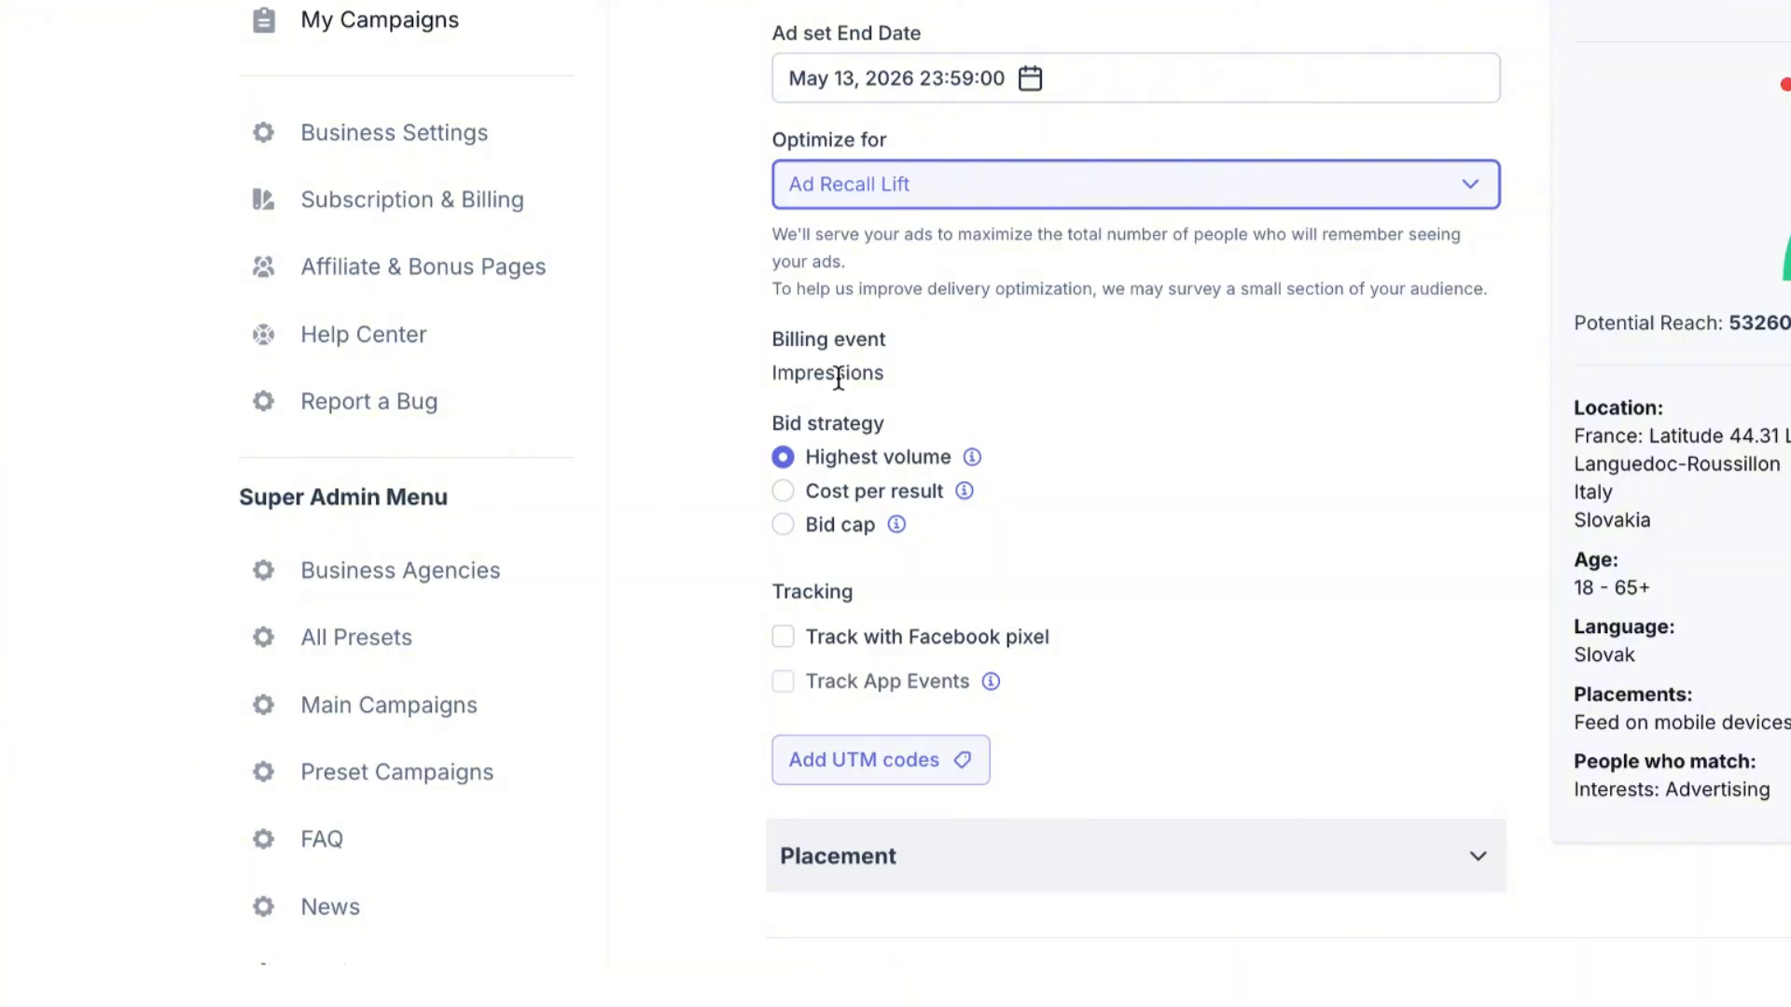
scroll(1020, 378, "down", 2)
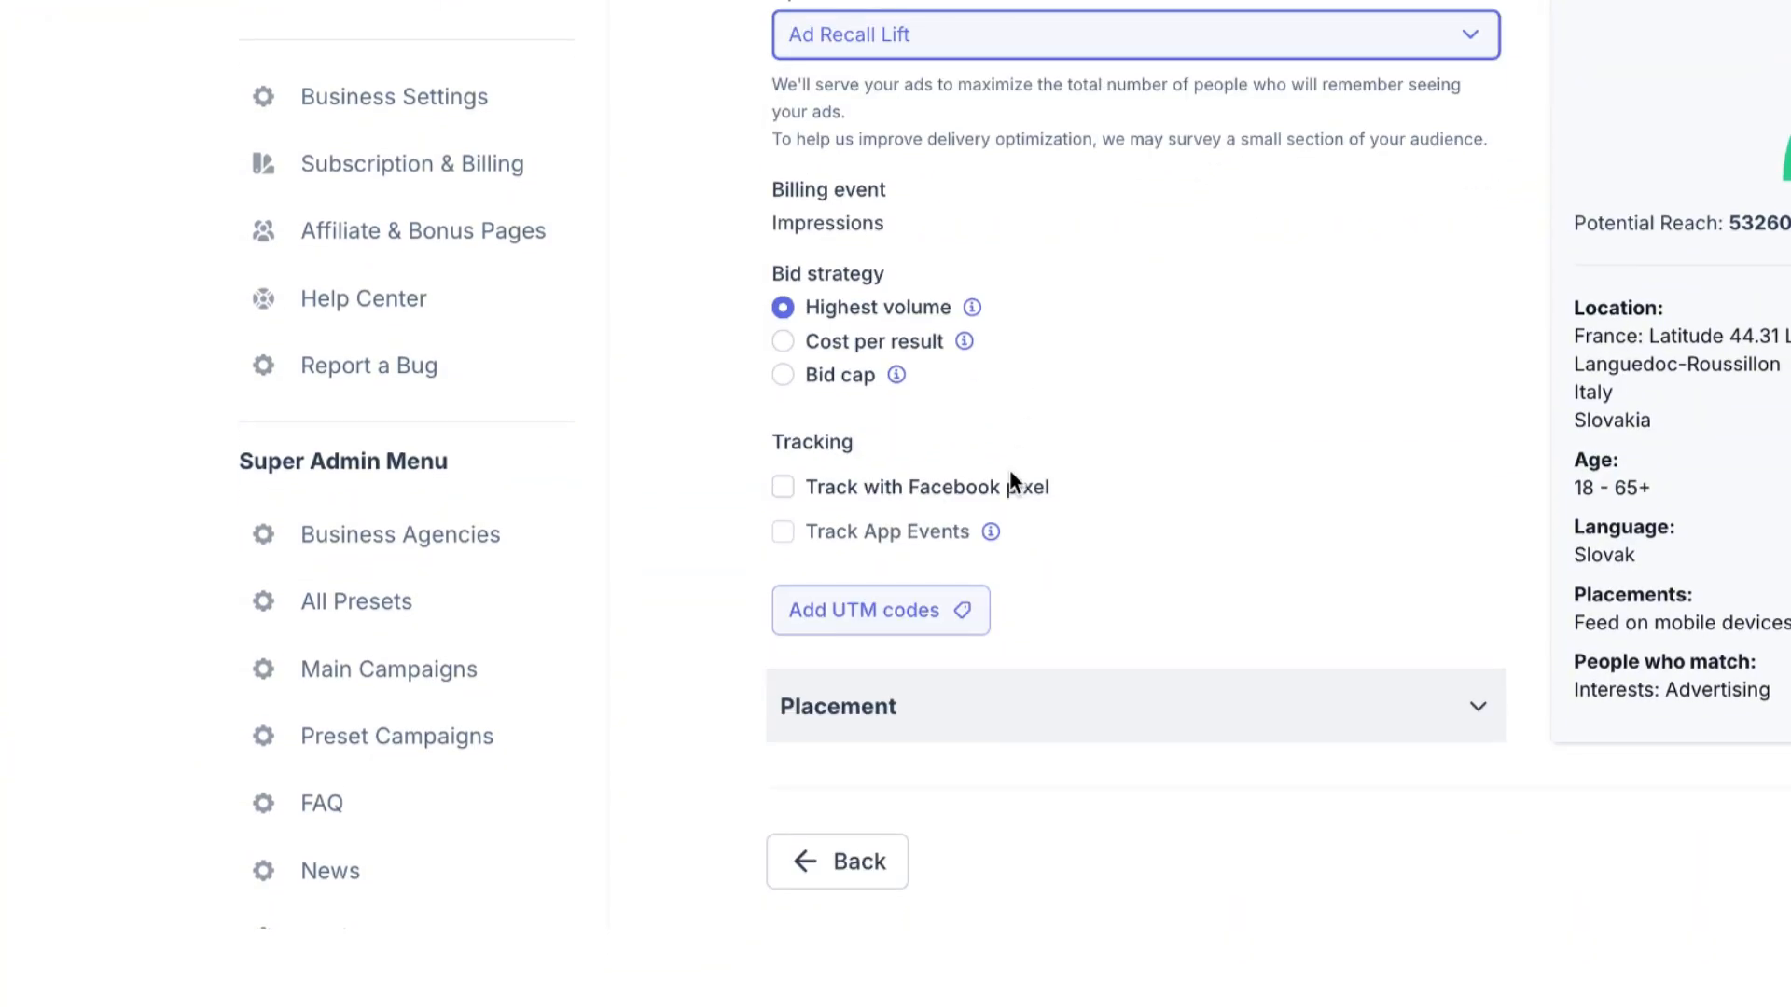
left_click(907, 487)
left_click(964, 540)
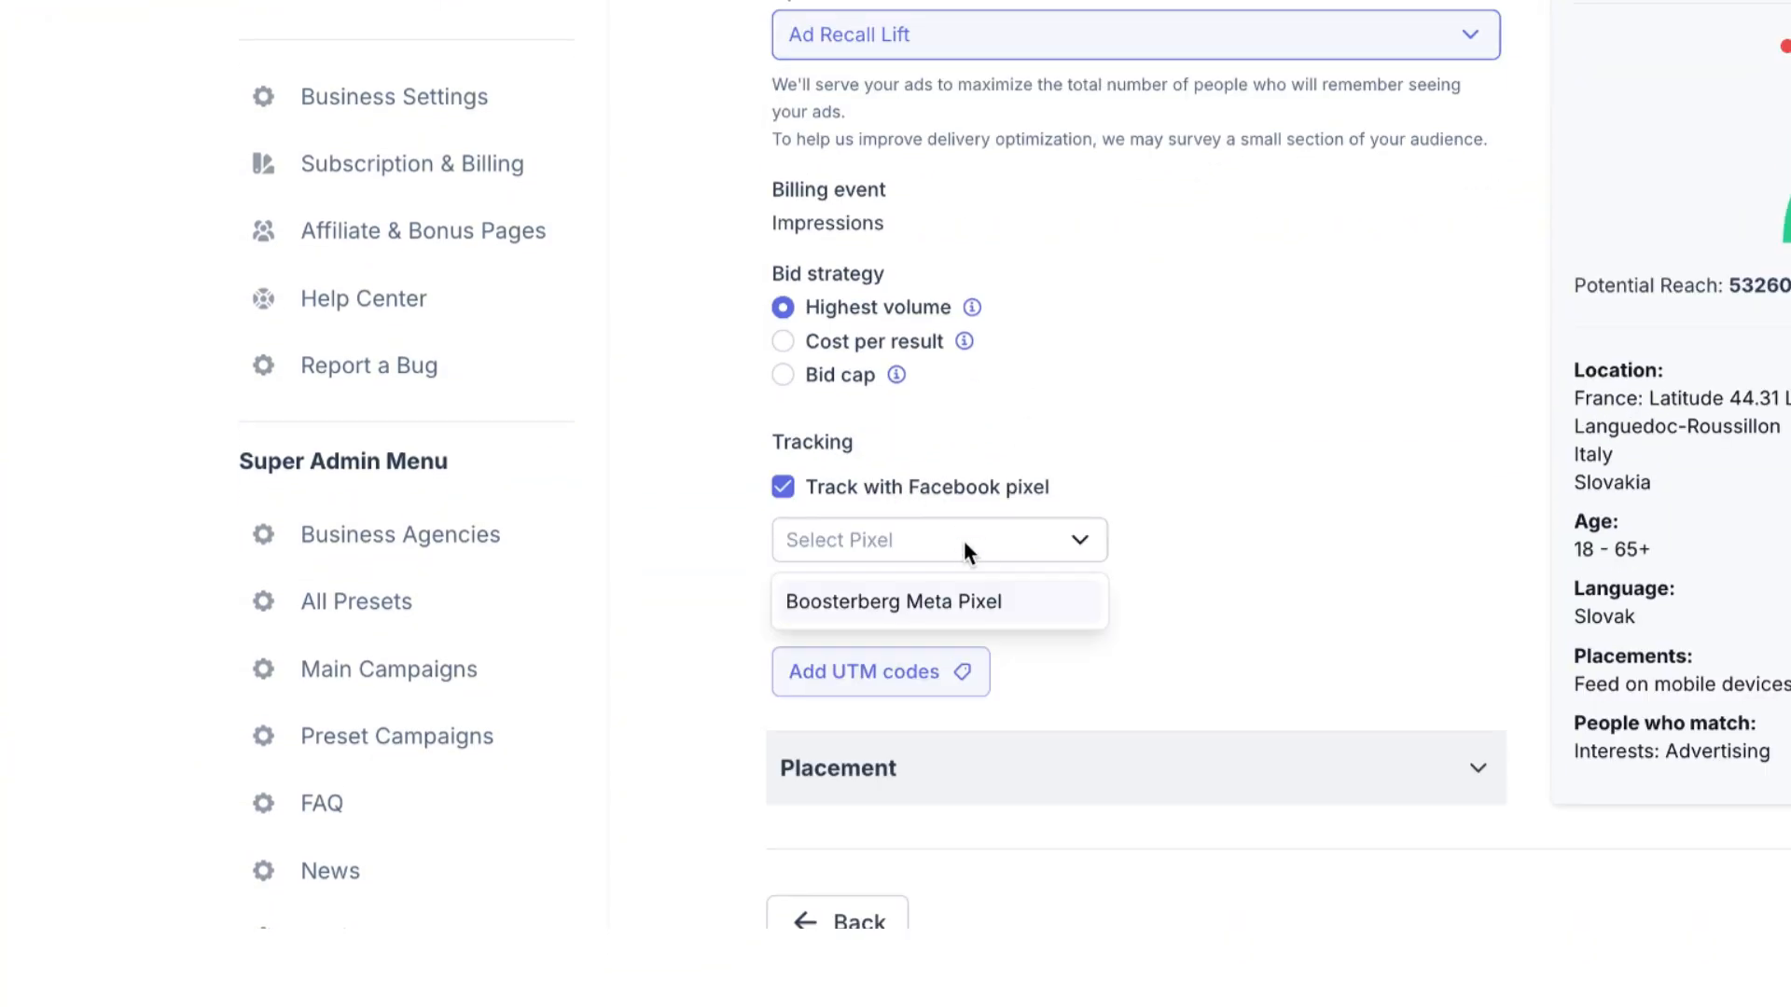
left_click(931, 603)
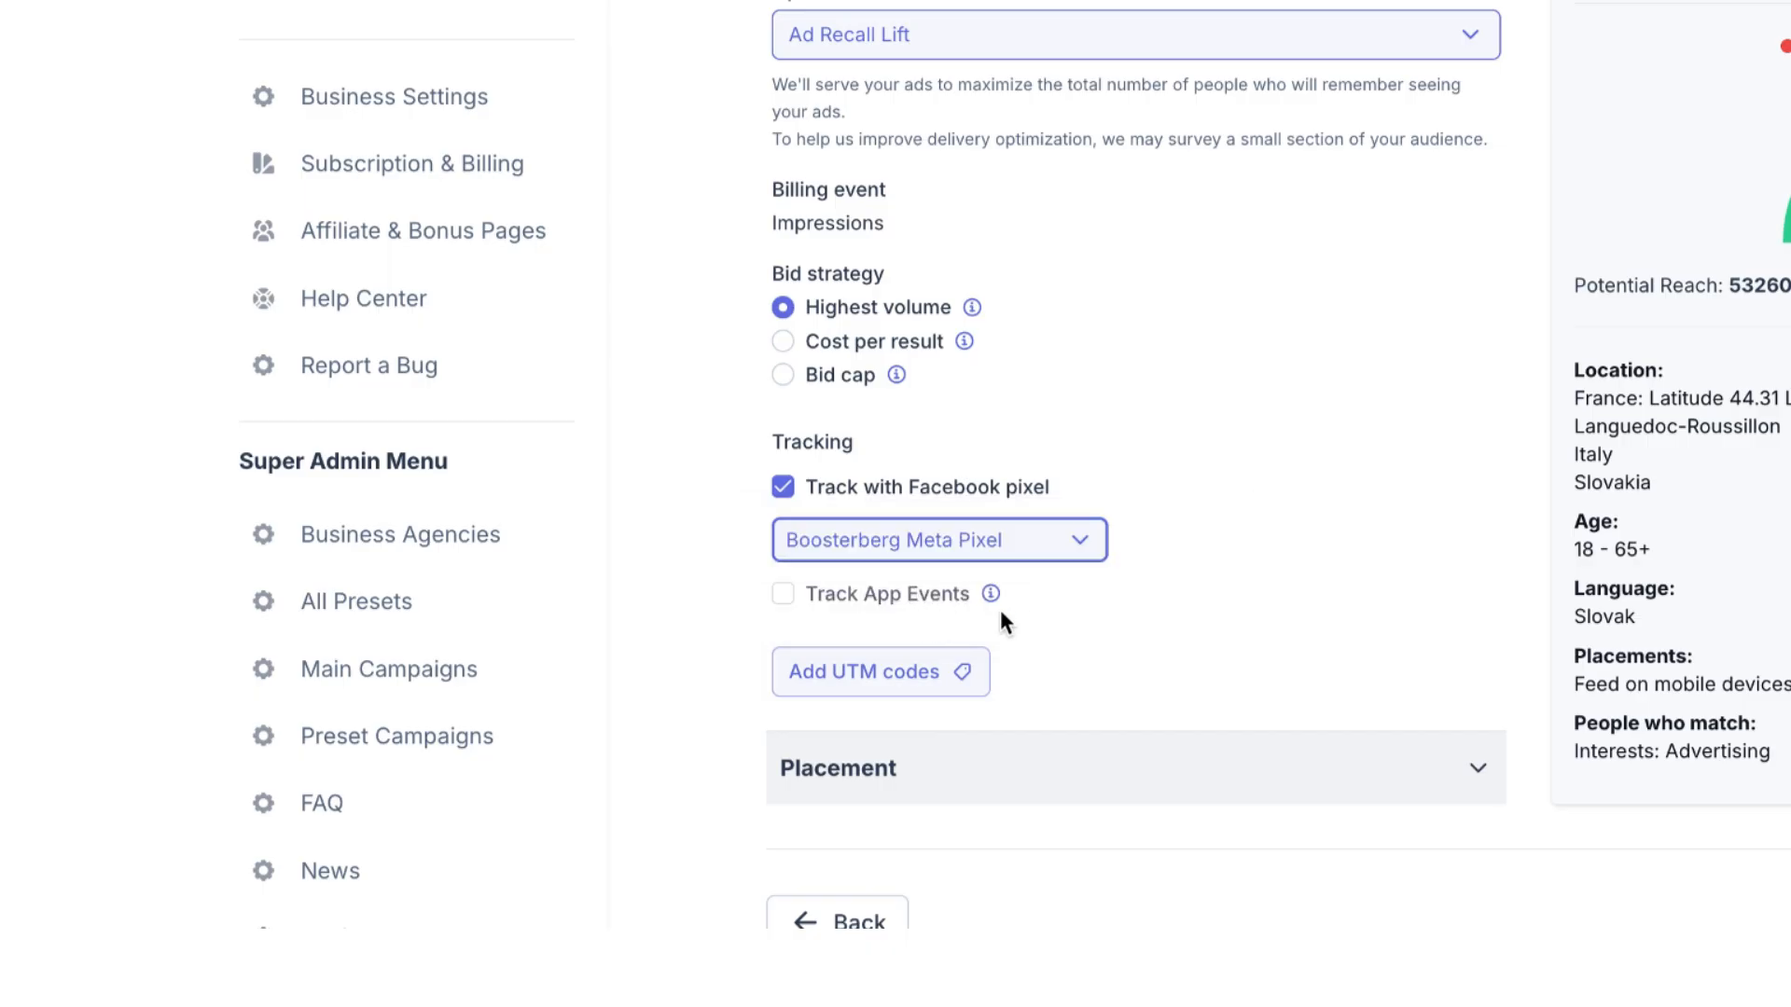
- Add the prefilled UTM codes to the ad set's link posts and save them
scroll(1192, 611, "down", 1)
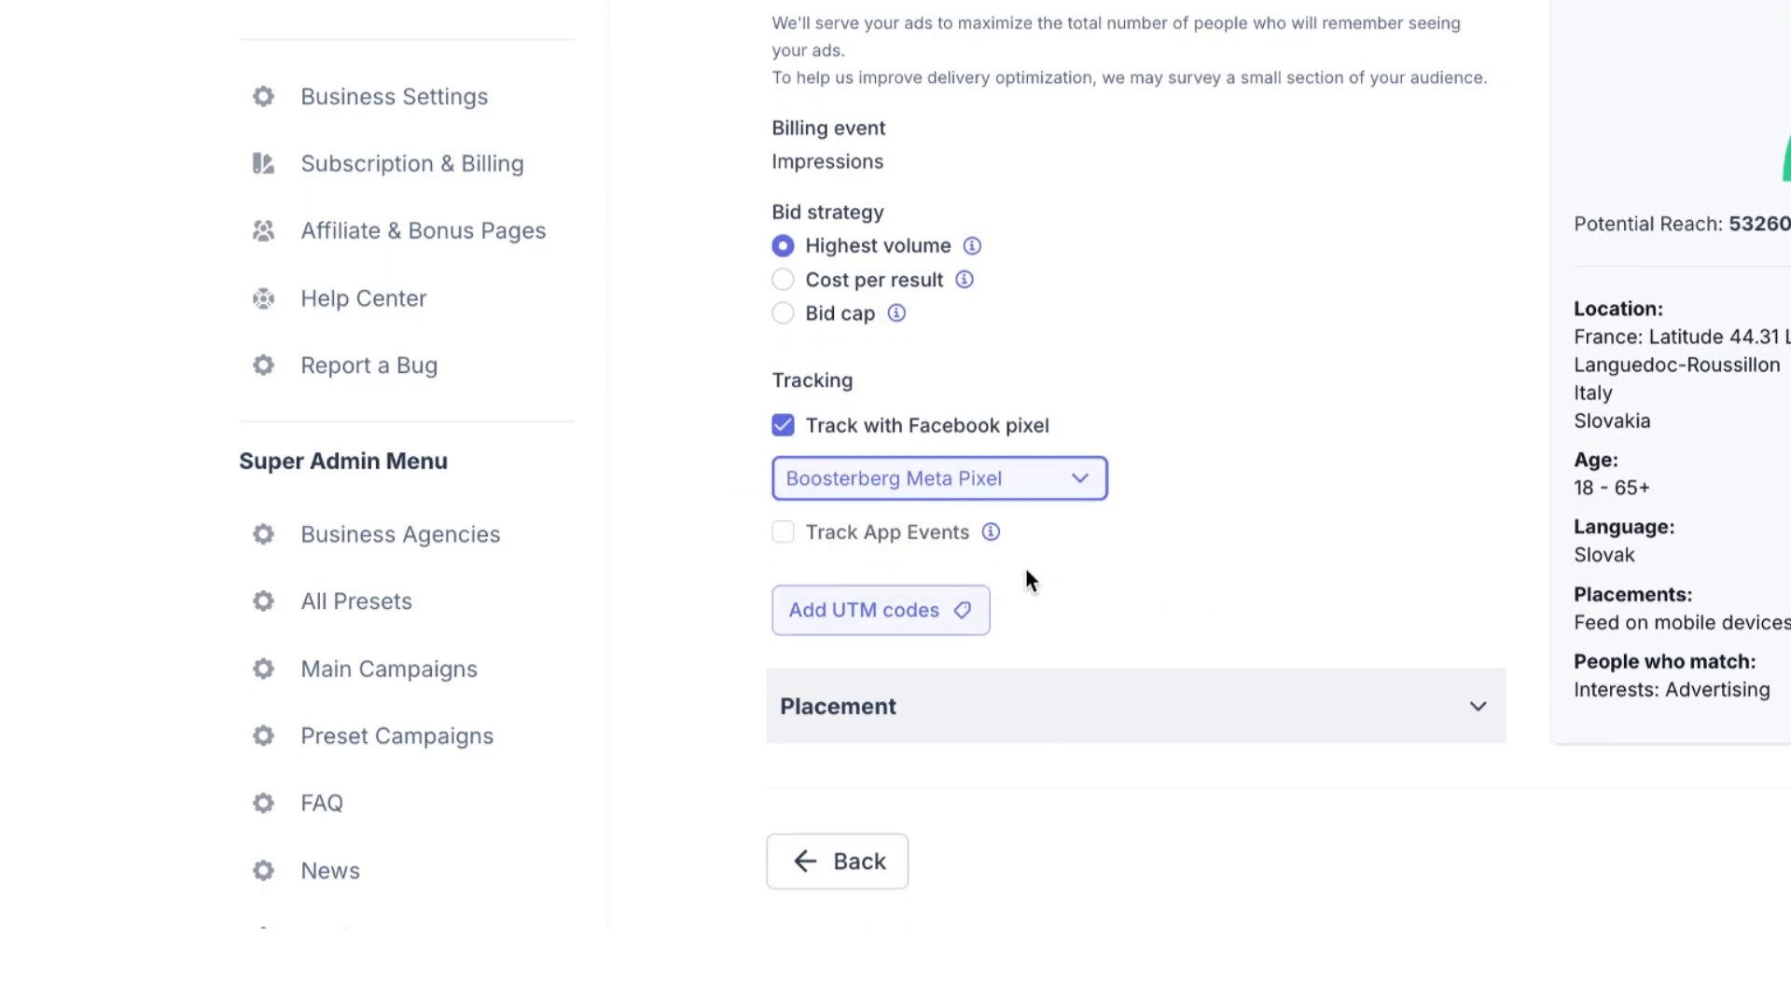
left_click(948, 612)
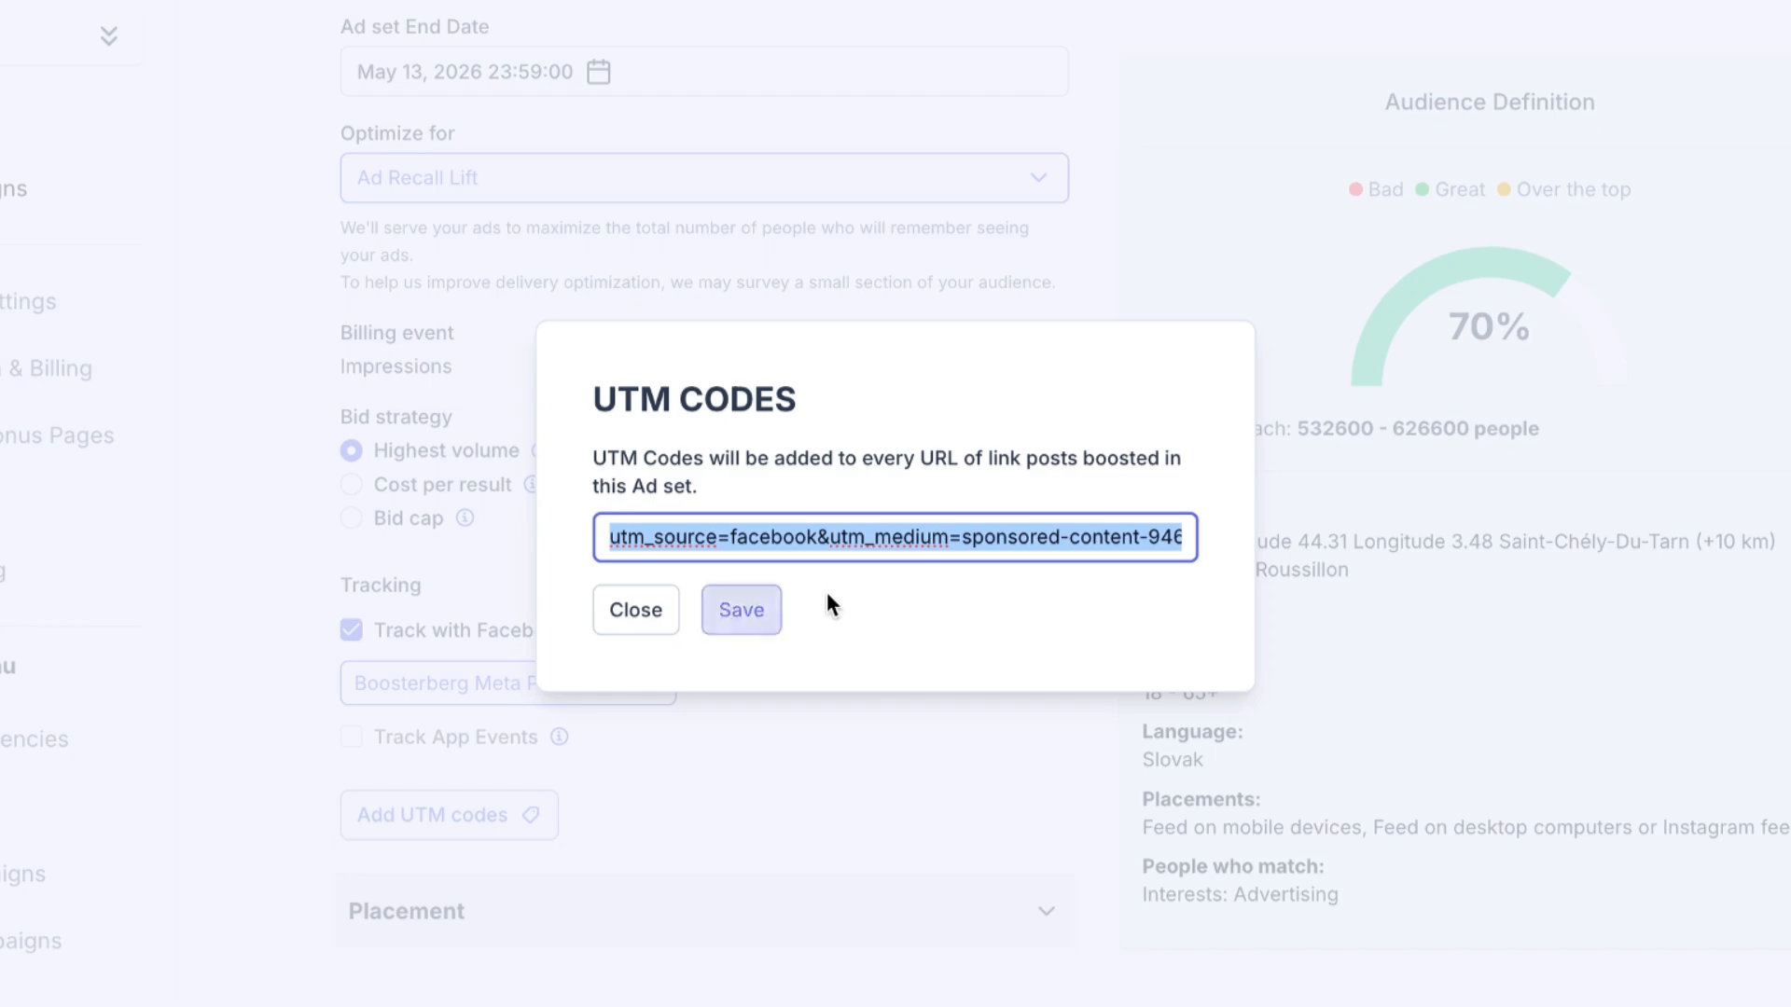
left_click(737, 613)
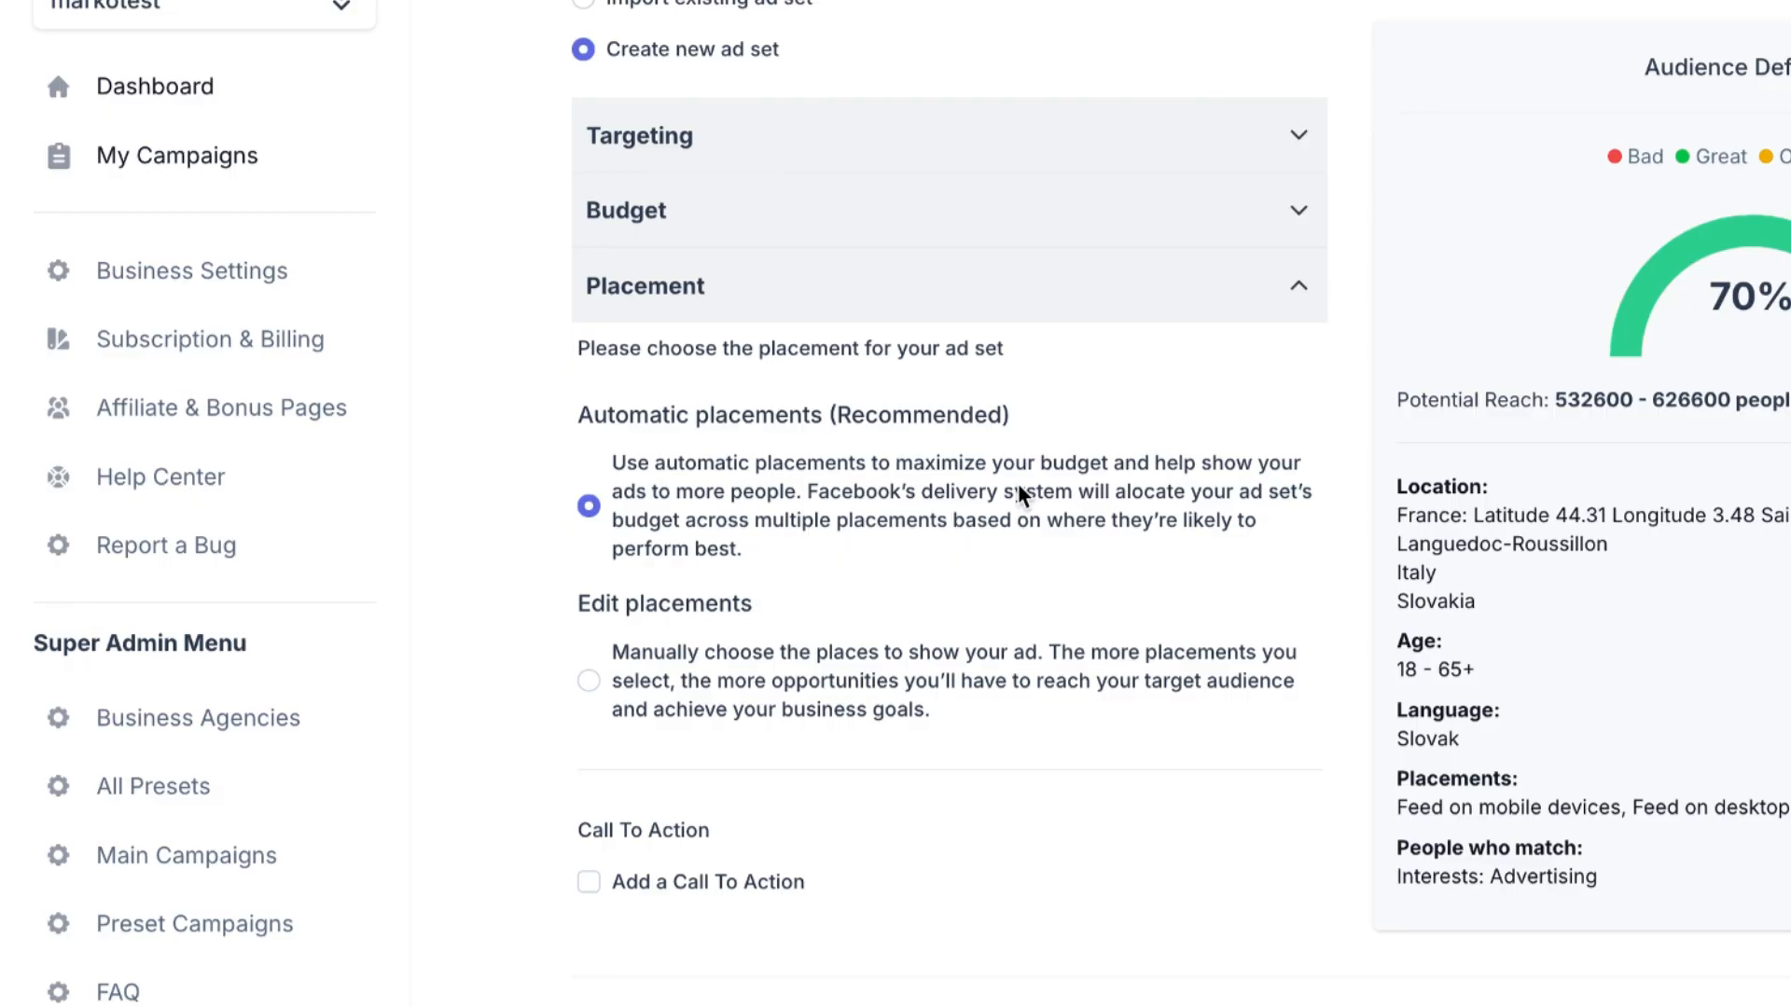
- Set the ad set to manual placements and include Facebook News Feed and Instagram Feed
scroll(1016, 485, "down", 2)
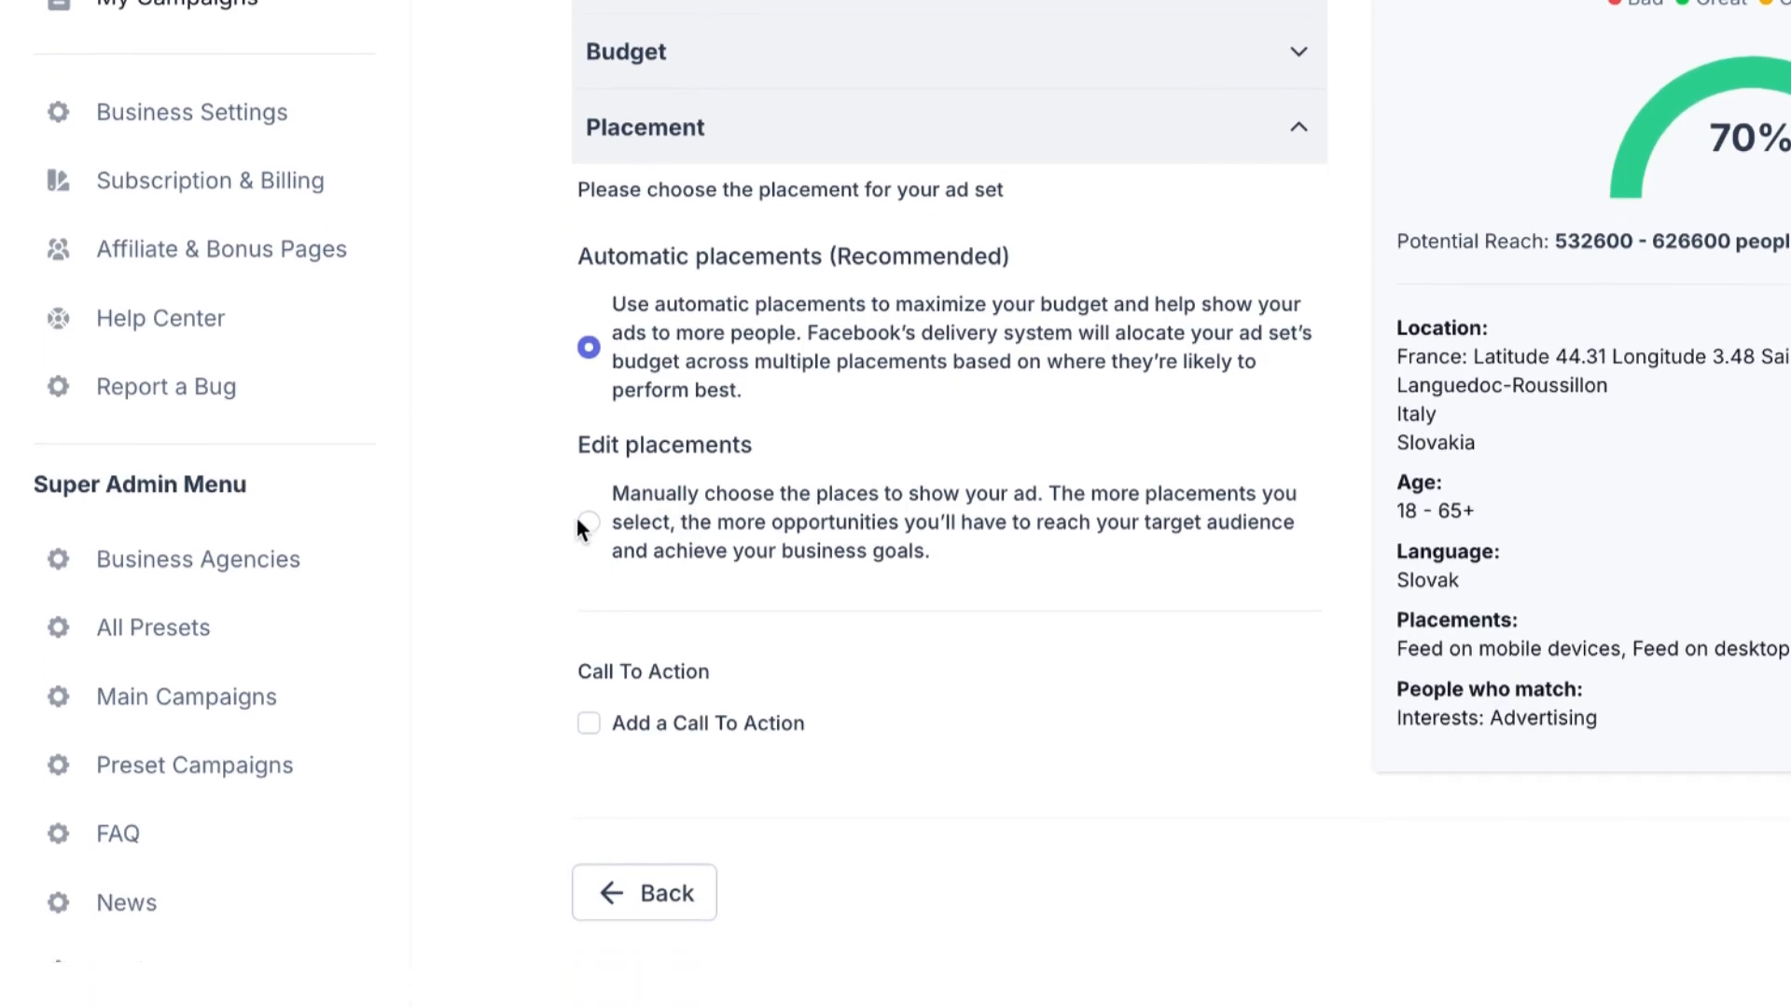
left_click(587, 522)
scroll(965, 467, "down", 2)
scroll(972, 602, "down", 3)
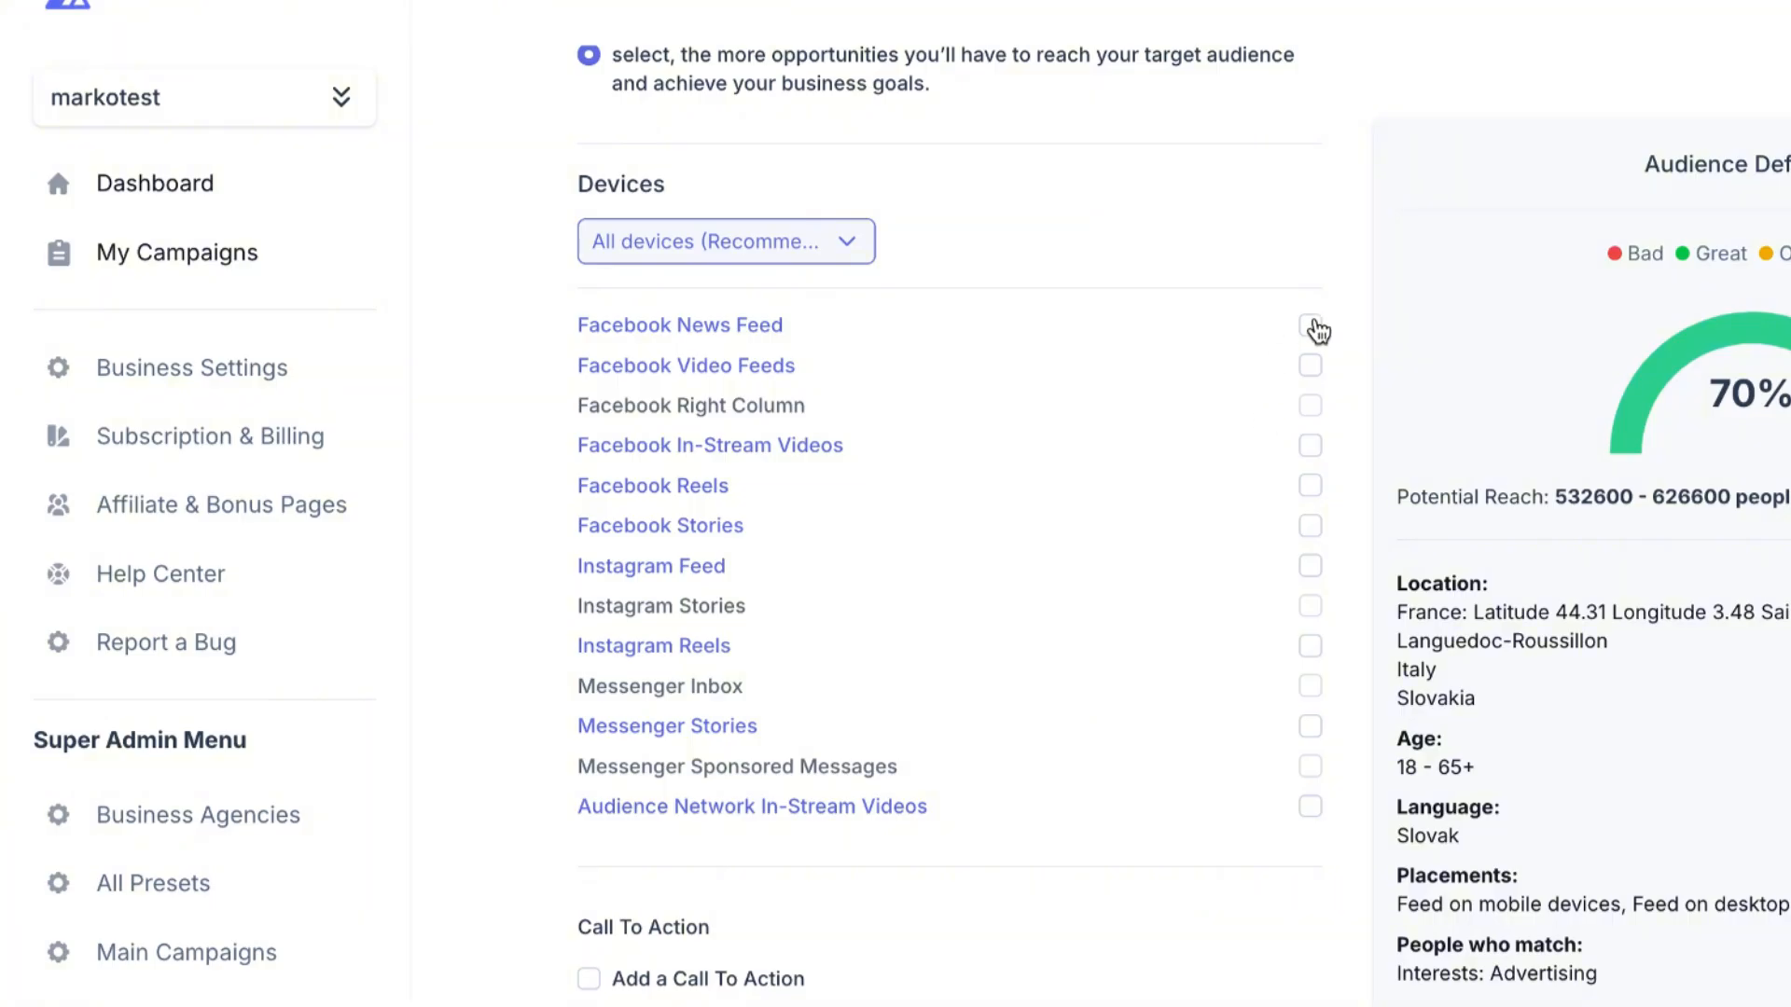
left_click(1309, 326)
left_click(1310, 566)
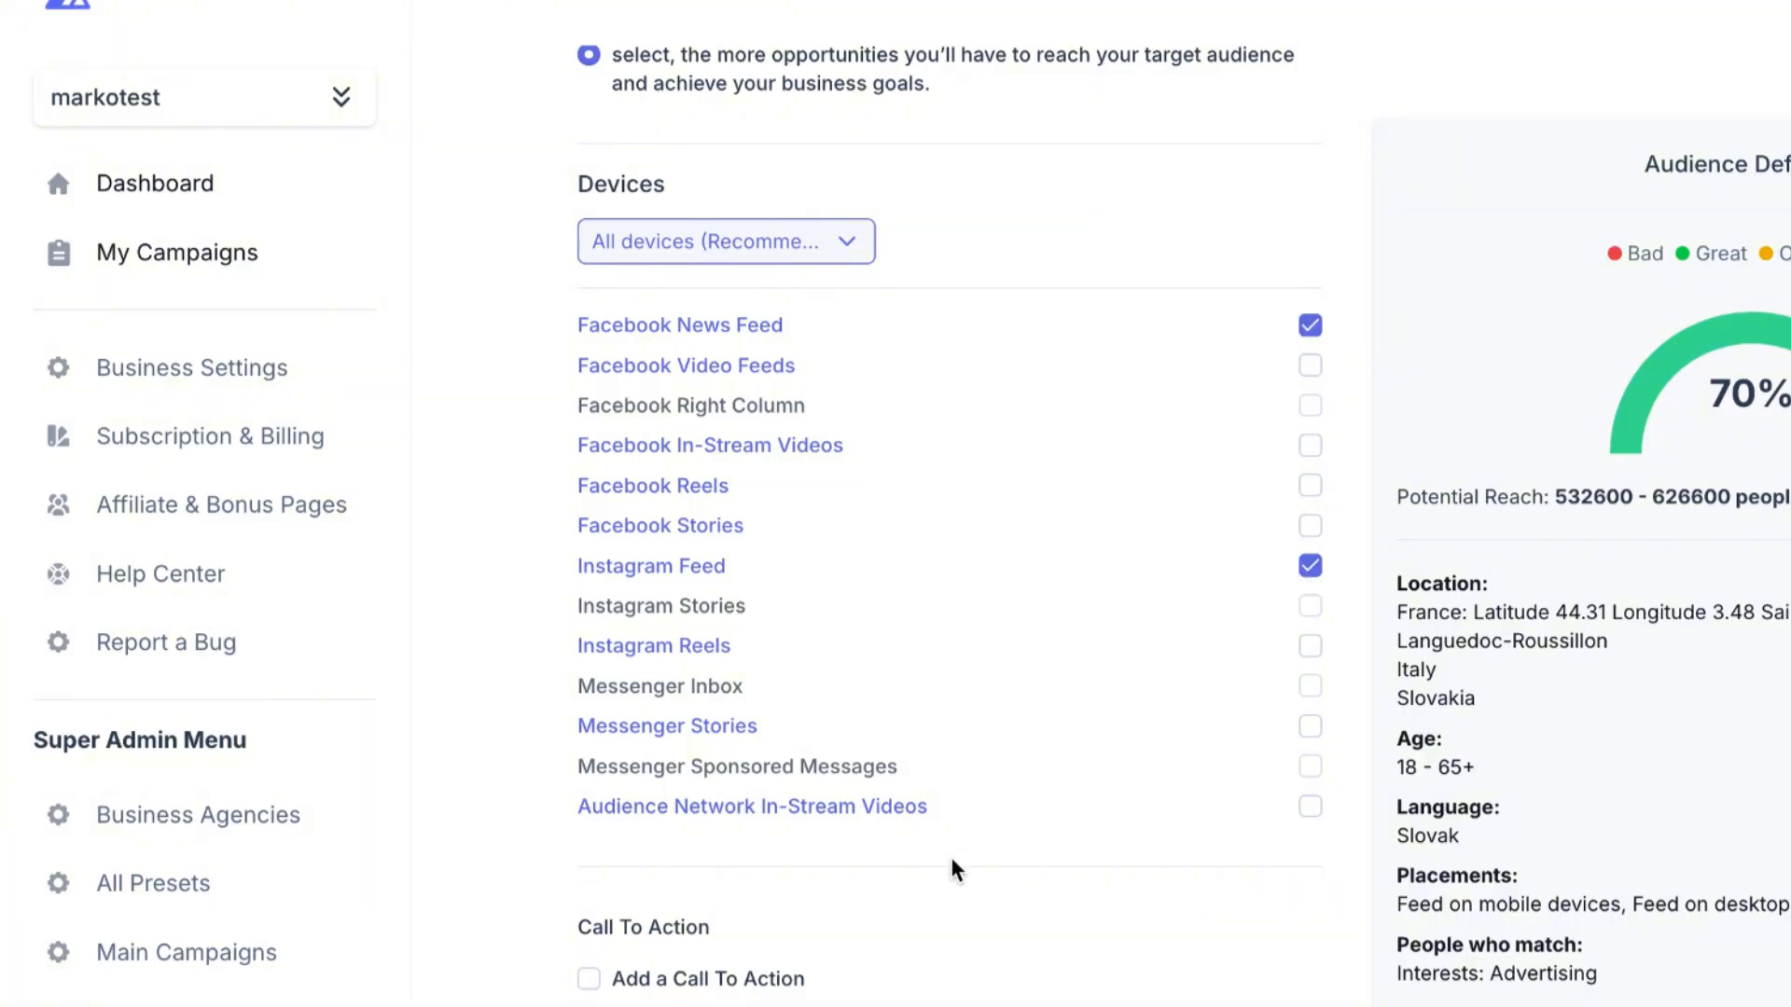
- Add a Learn More call to action with the website URL boosterberg.com and continue to the automation settings
scroll(955, 869, "down", 4)
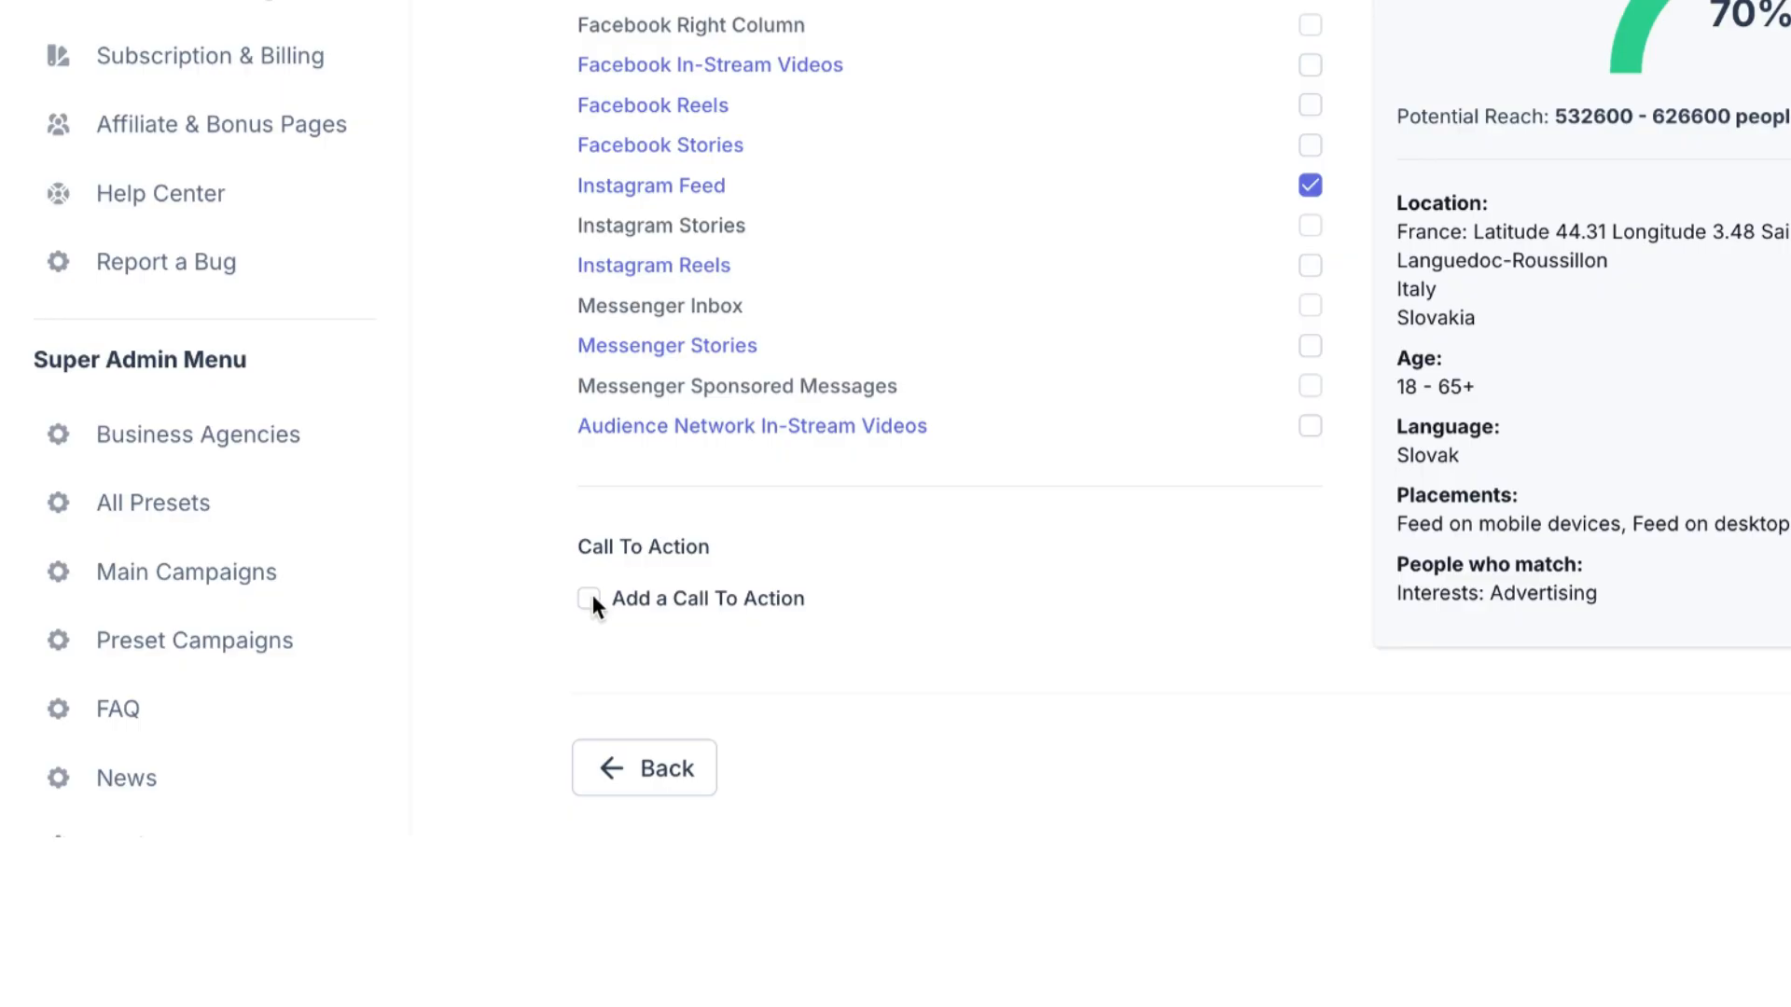
left_click(589, 598)
scroll(908, 492, "down", 2)
left_click(907, 487)
type("boosterberg.com")
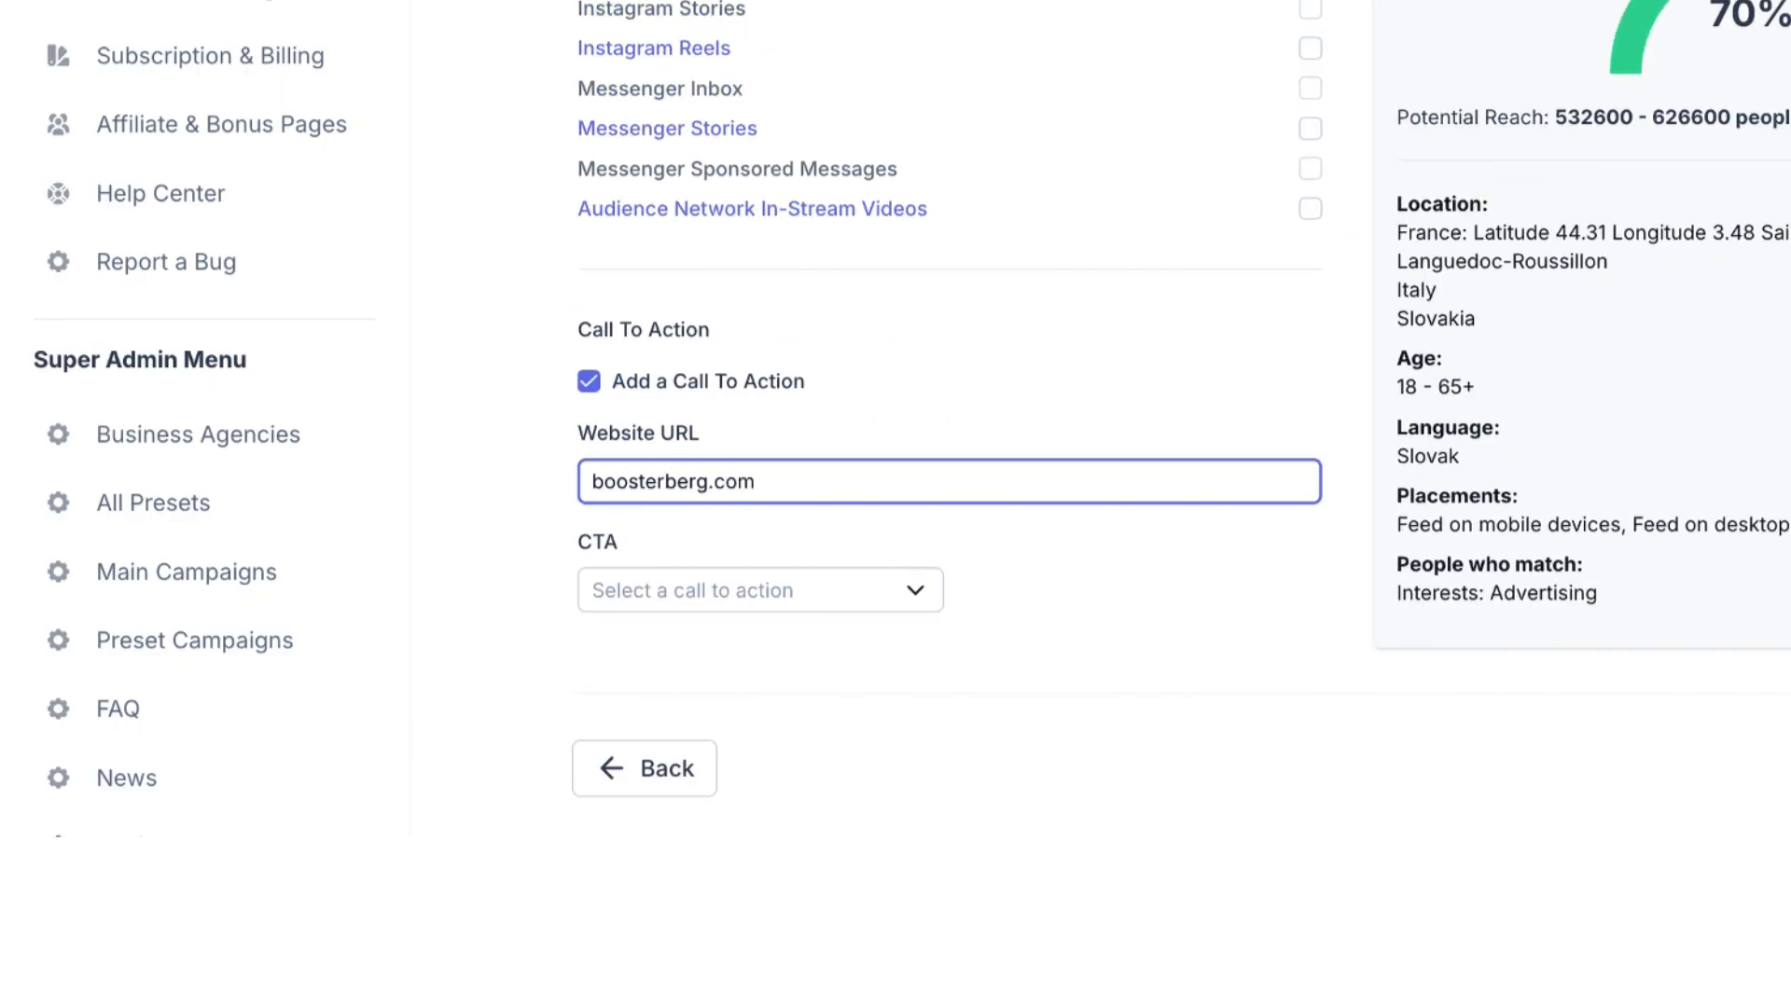
left_click(746, 591)
scroll(674, 395, "down", 5)
left_click(686, 523)
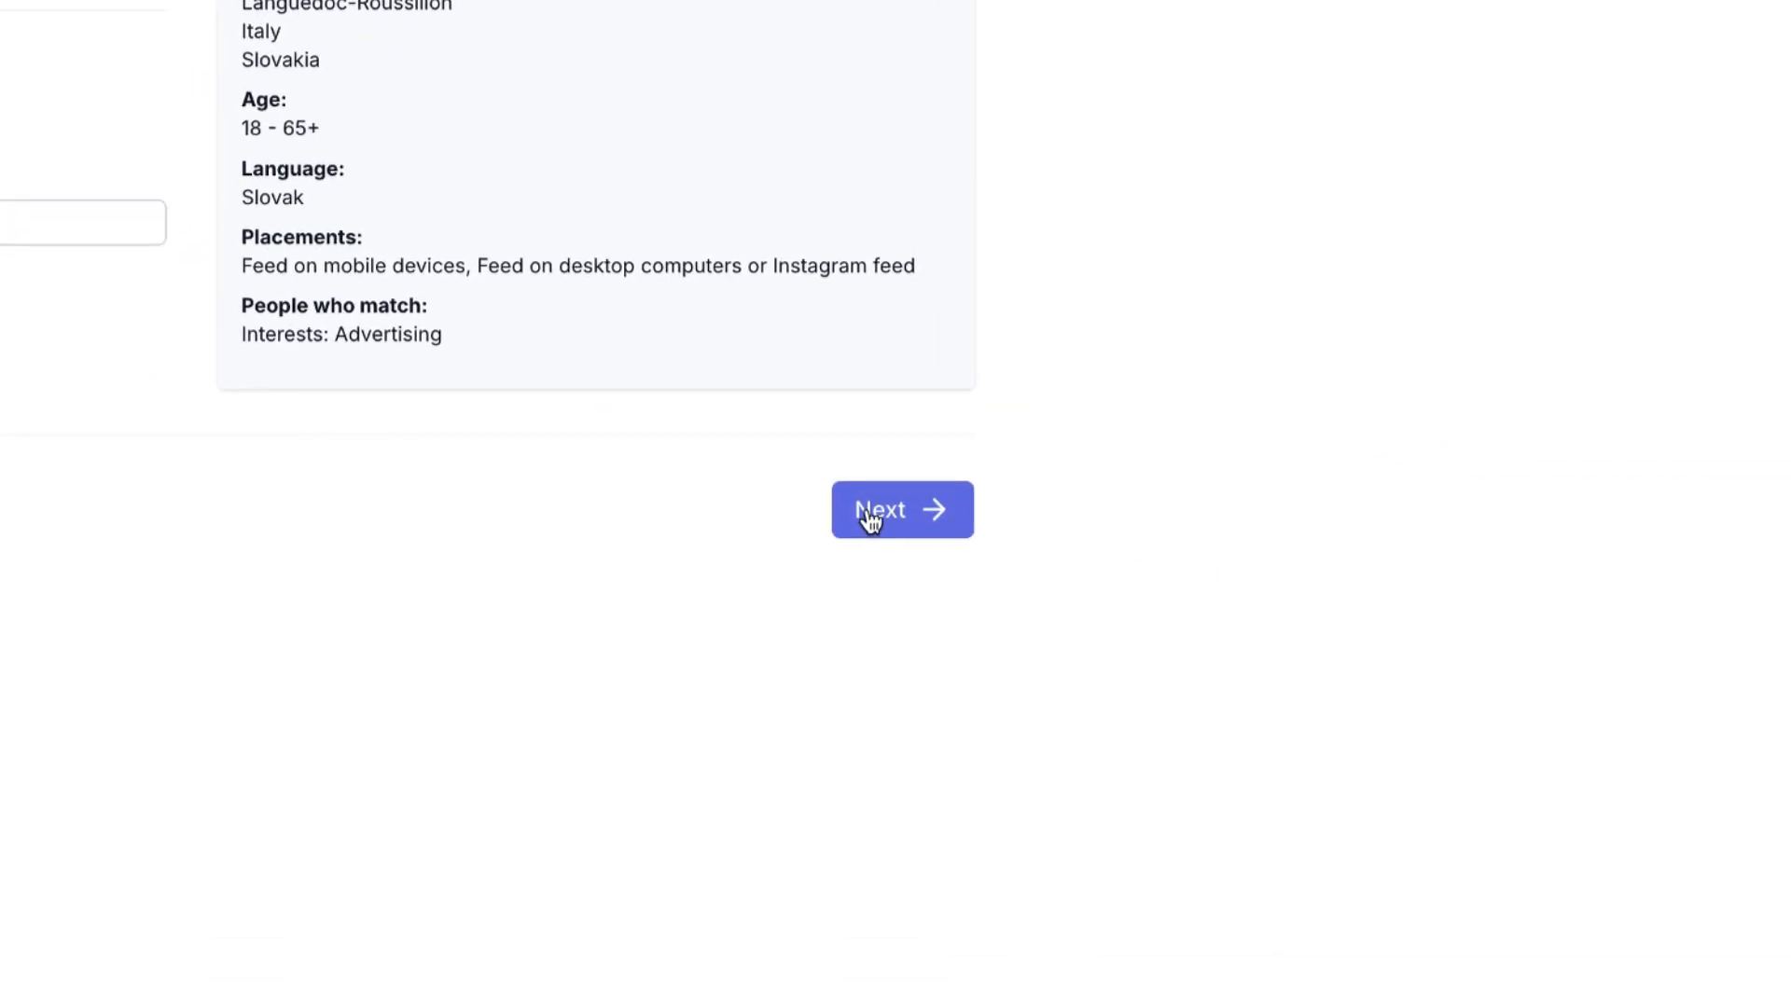
left_click(871, 518)
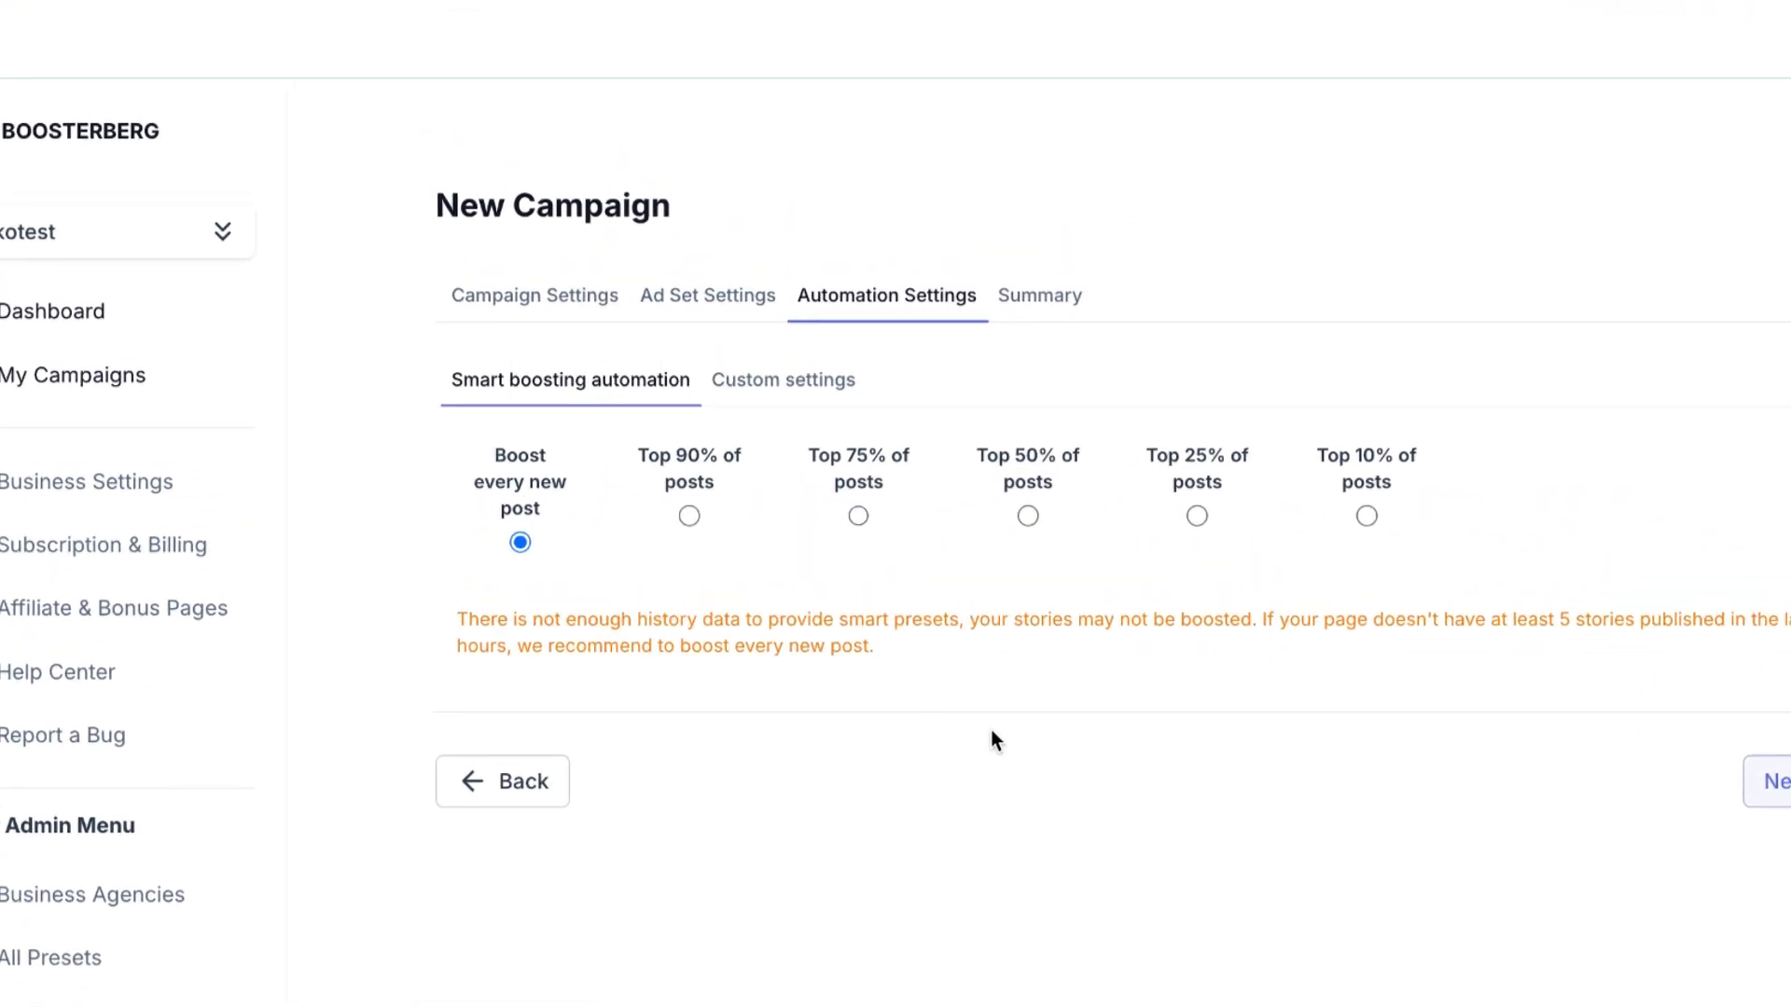
- Set the smart boosting automation to the top 75% of posts
left_click(690, 515)
left_click(859, 513)
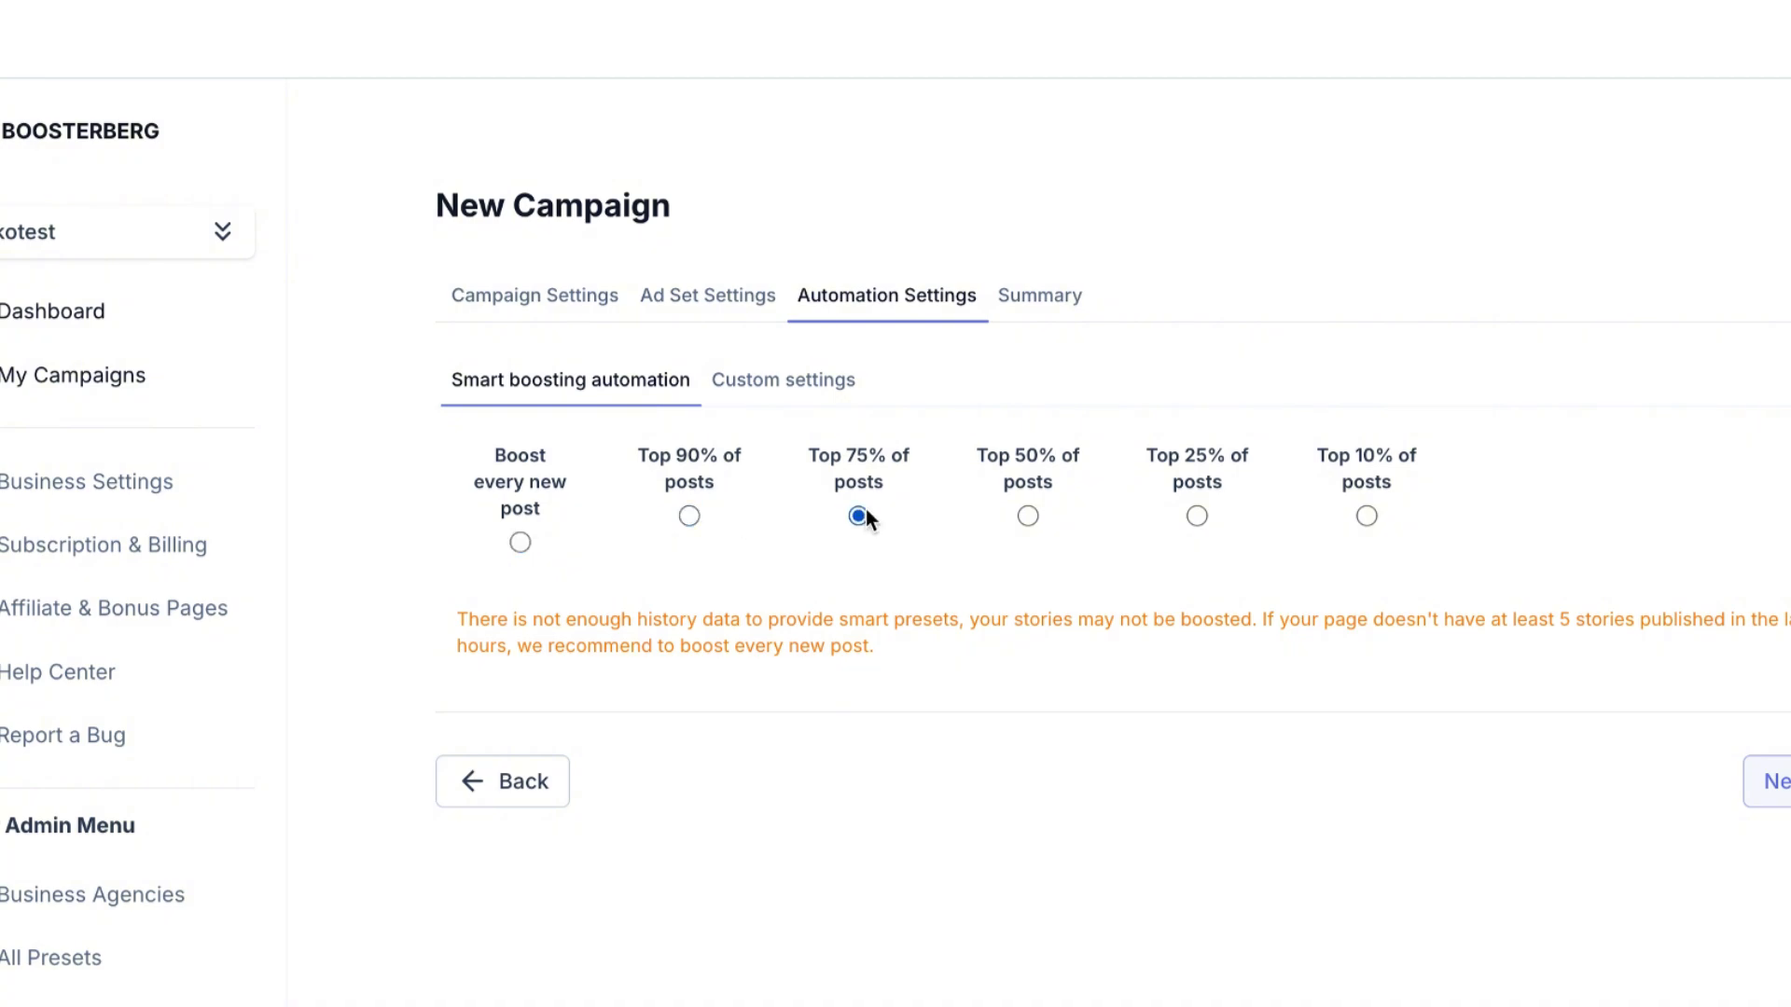
- Use custom automation settings and exclude the Link and Get messages post types from advertising
left_click(777, 381)
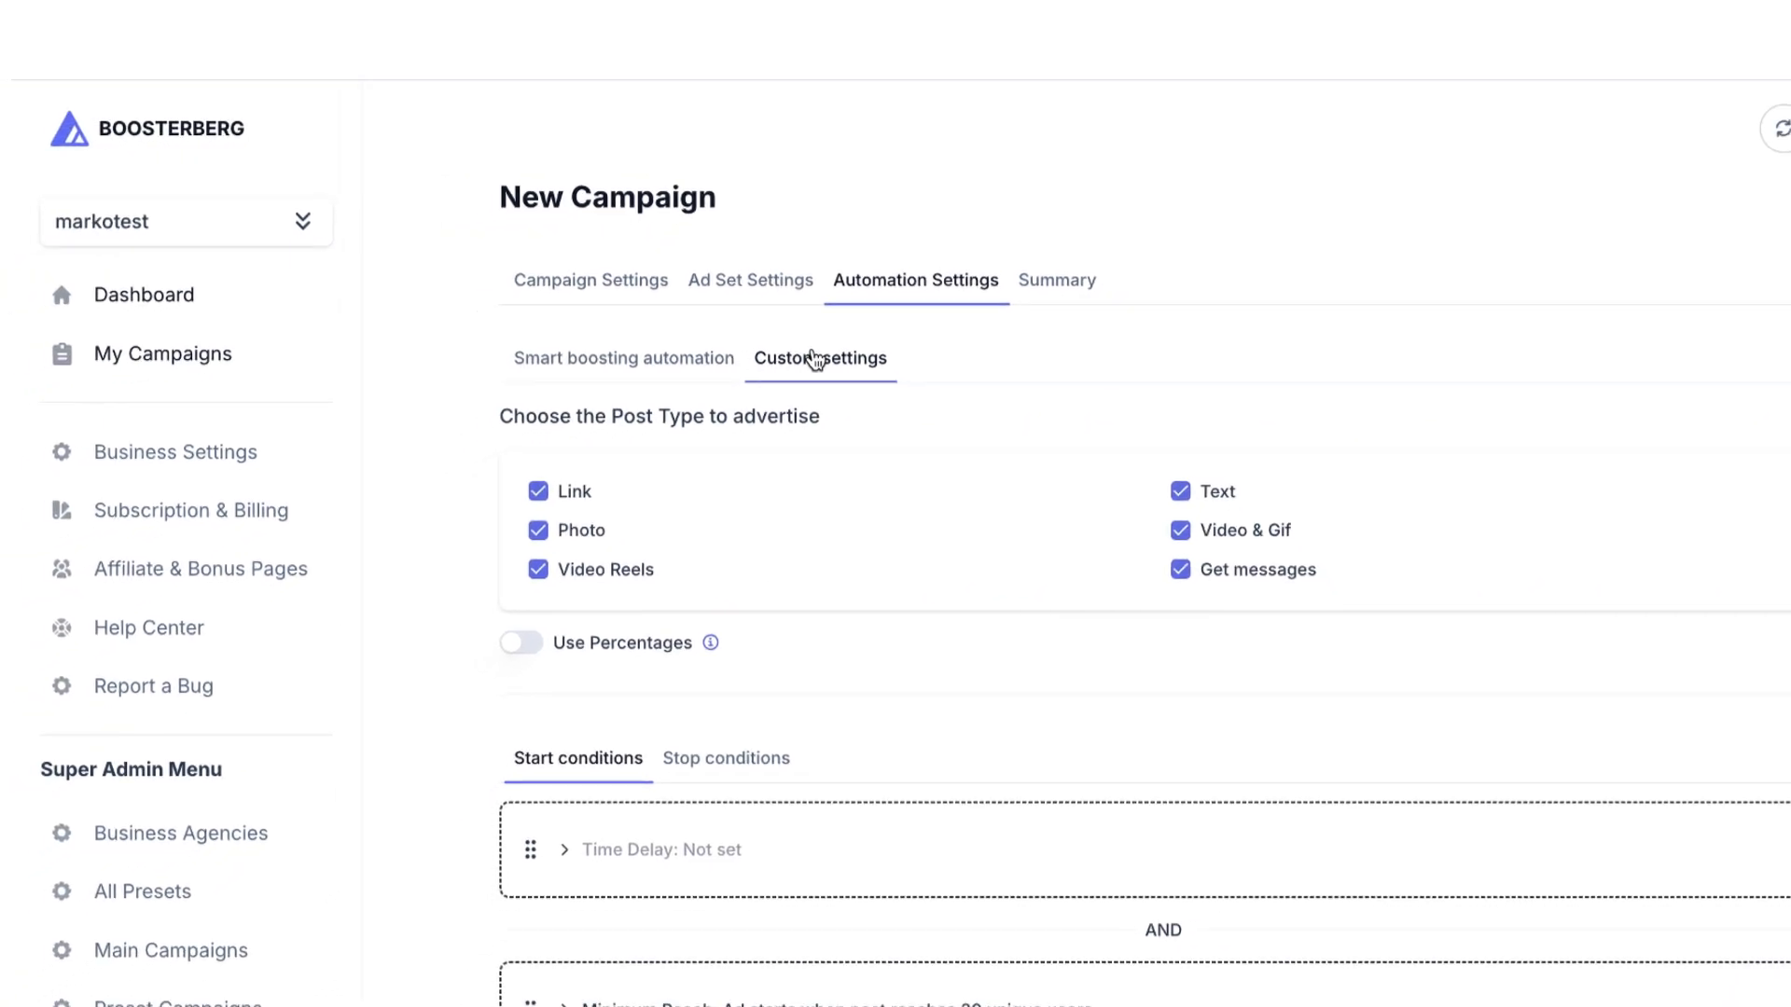
left_click(566, 477)
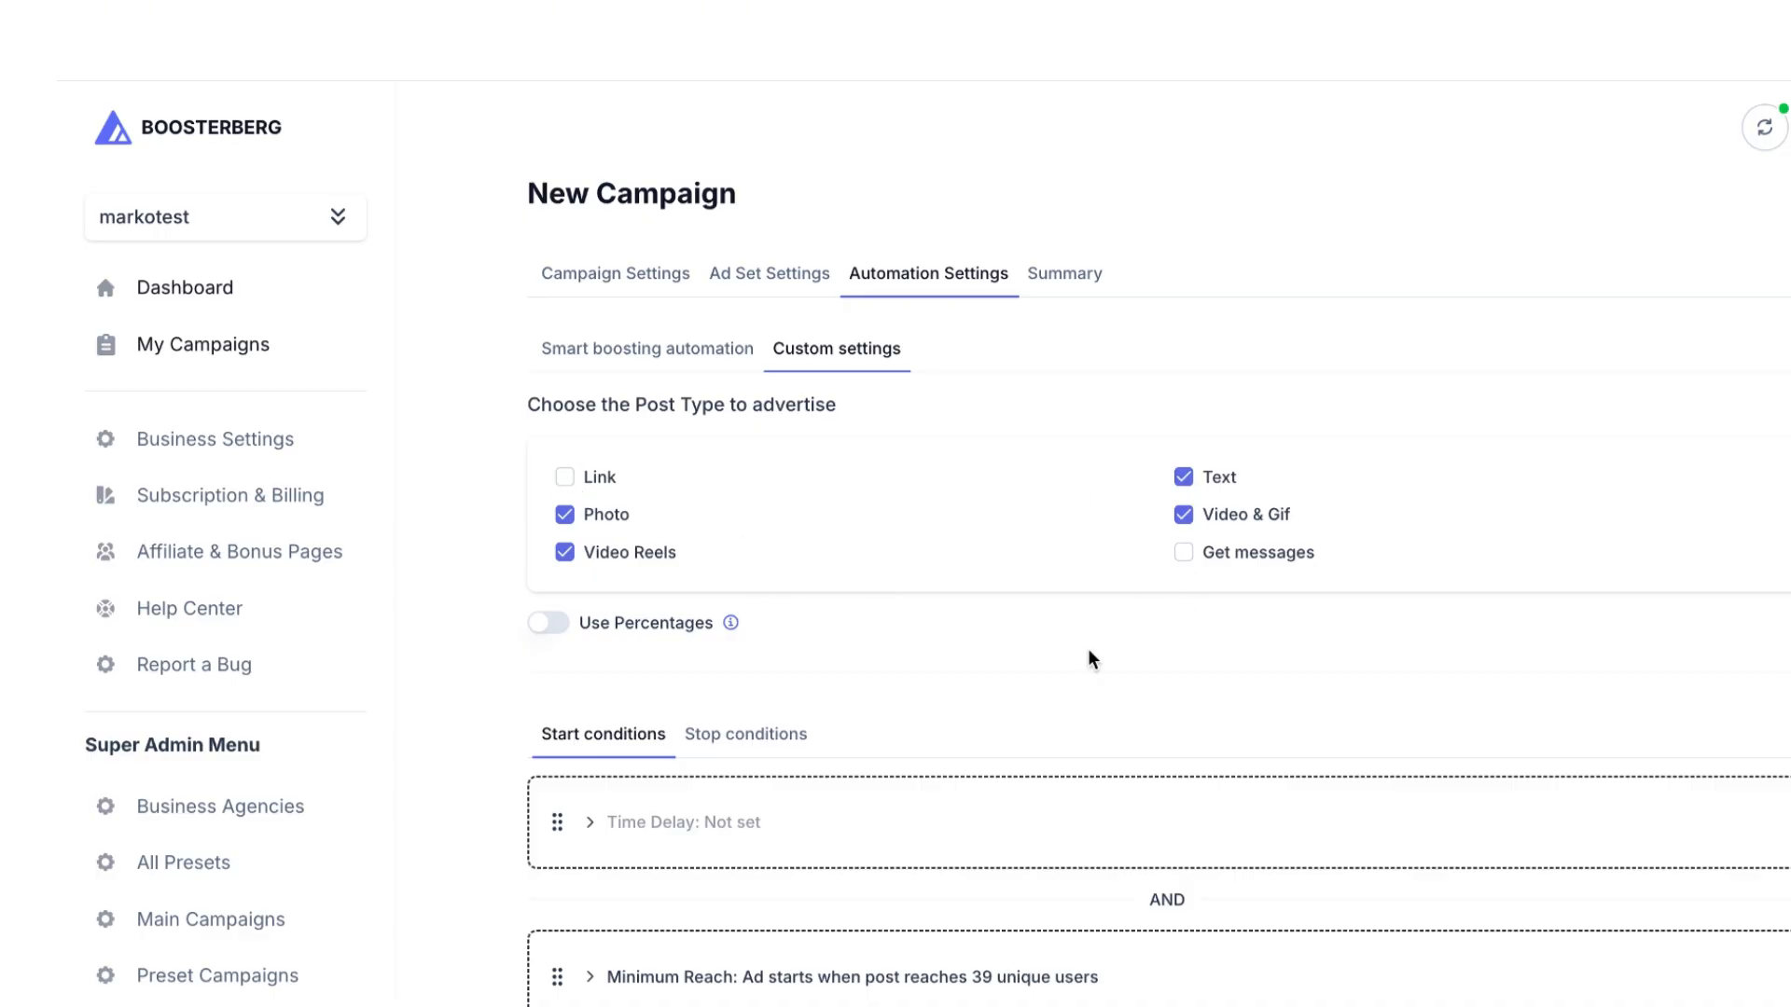
- Set the minimum reach start condition to 5 unique users
scroll(991, 659, "down", 5)
scroll(894, 557, "down", 1)
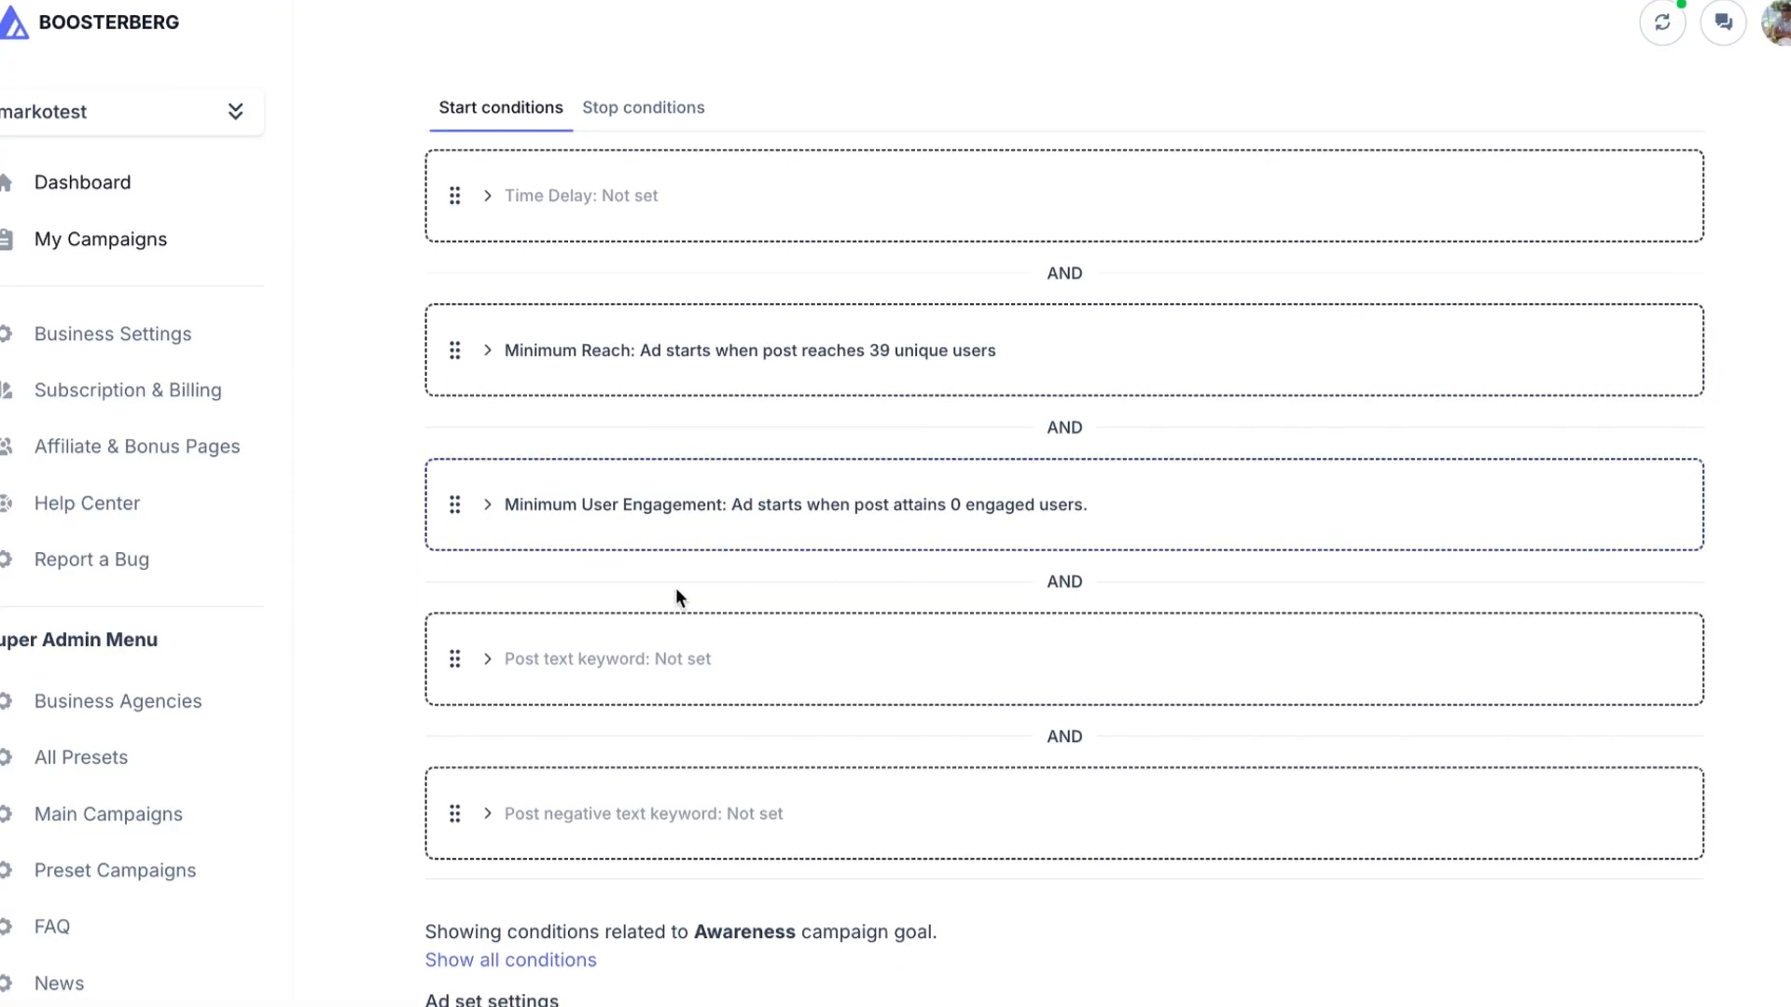
left_click(619, 351)
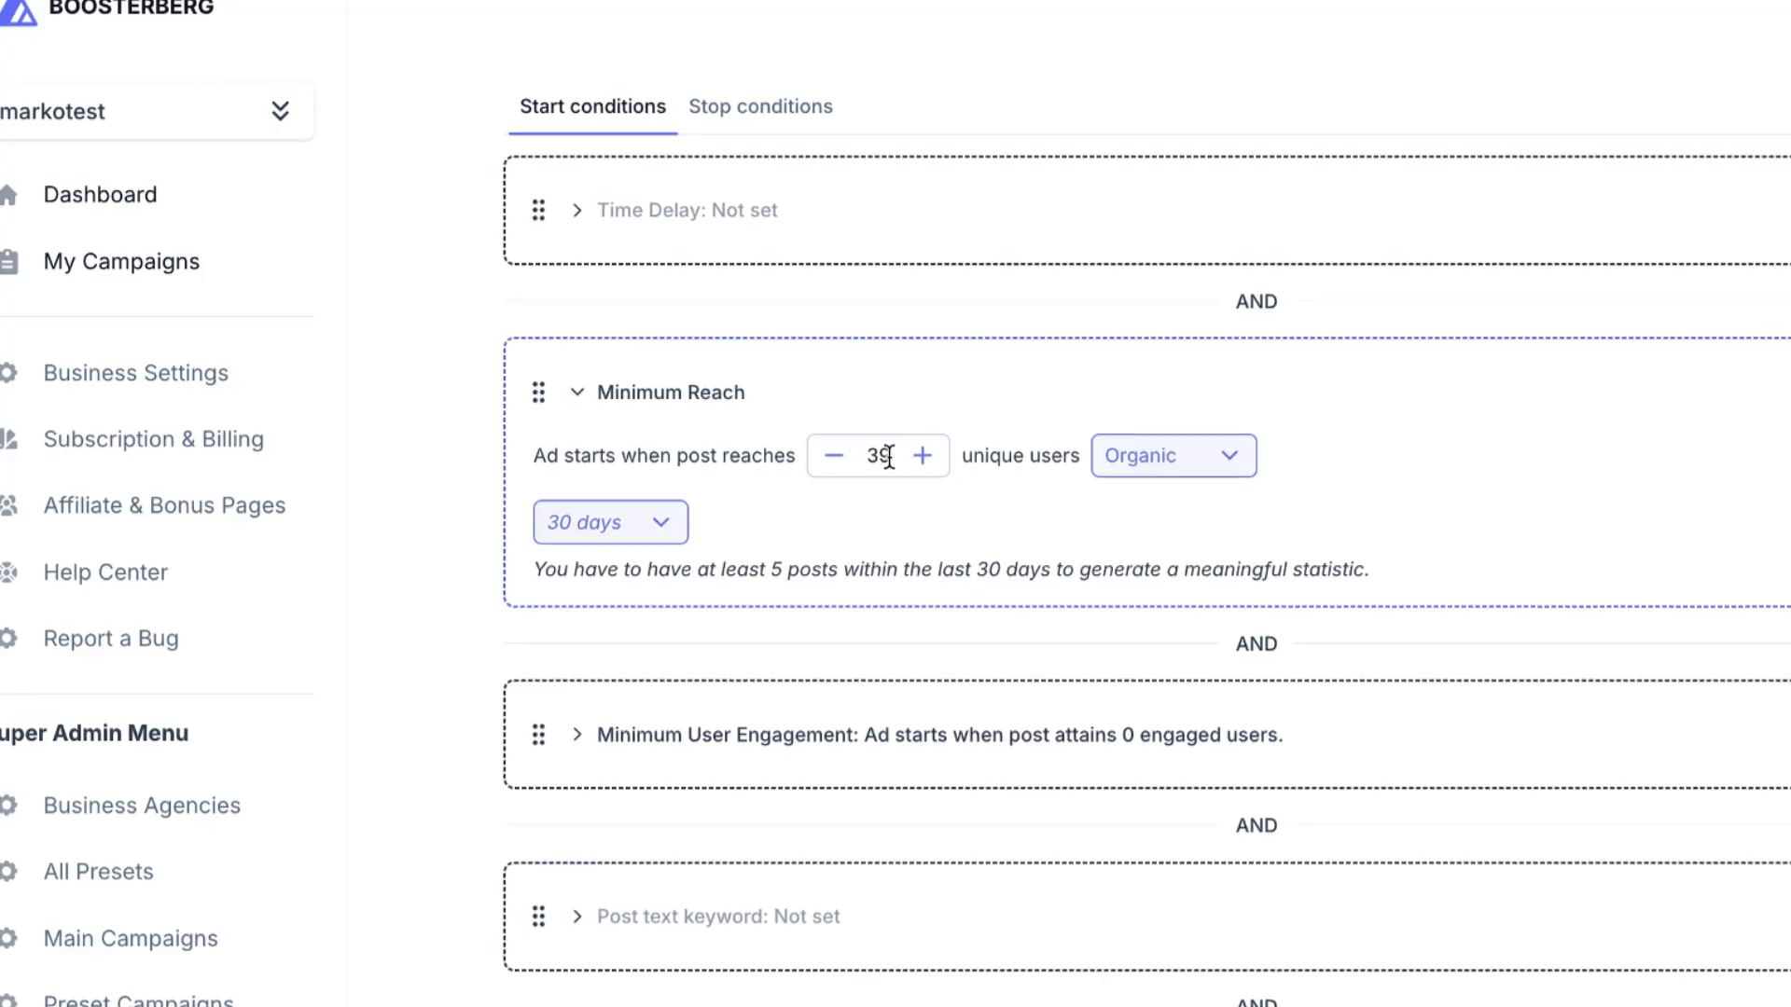
left_click_drag(888, 457, 846, 466)
type("5")
left_click(1247, 504)
left_click(1433, 401)
- Add #test as the post text keyword start condition and continue to the campaign summary
scroll(1051, 735, "down", 3)
scroll(977, 673, "up", 1)
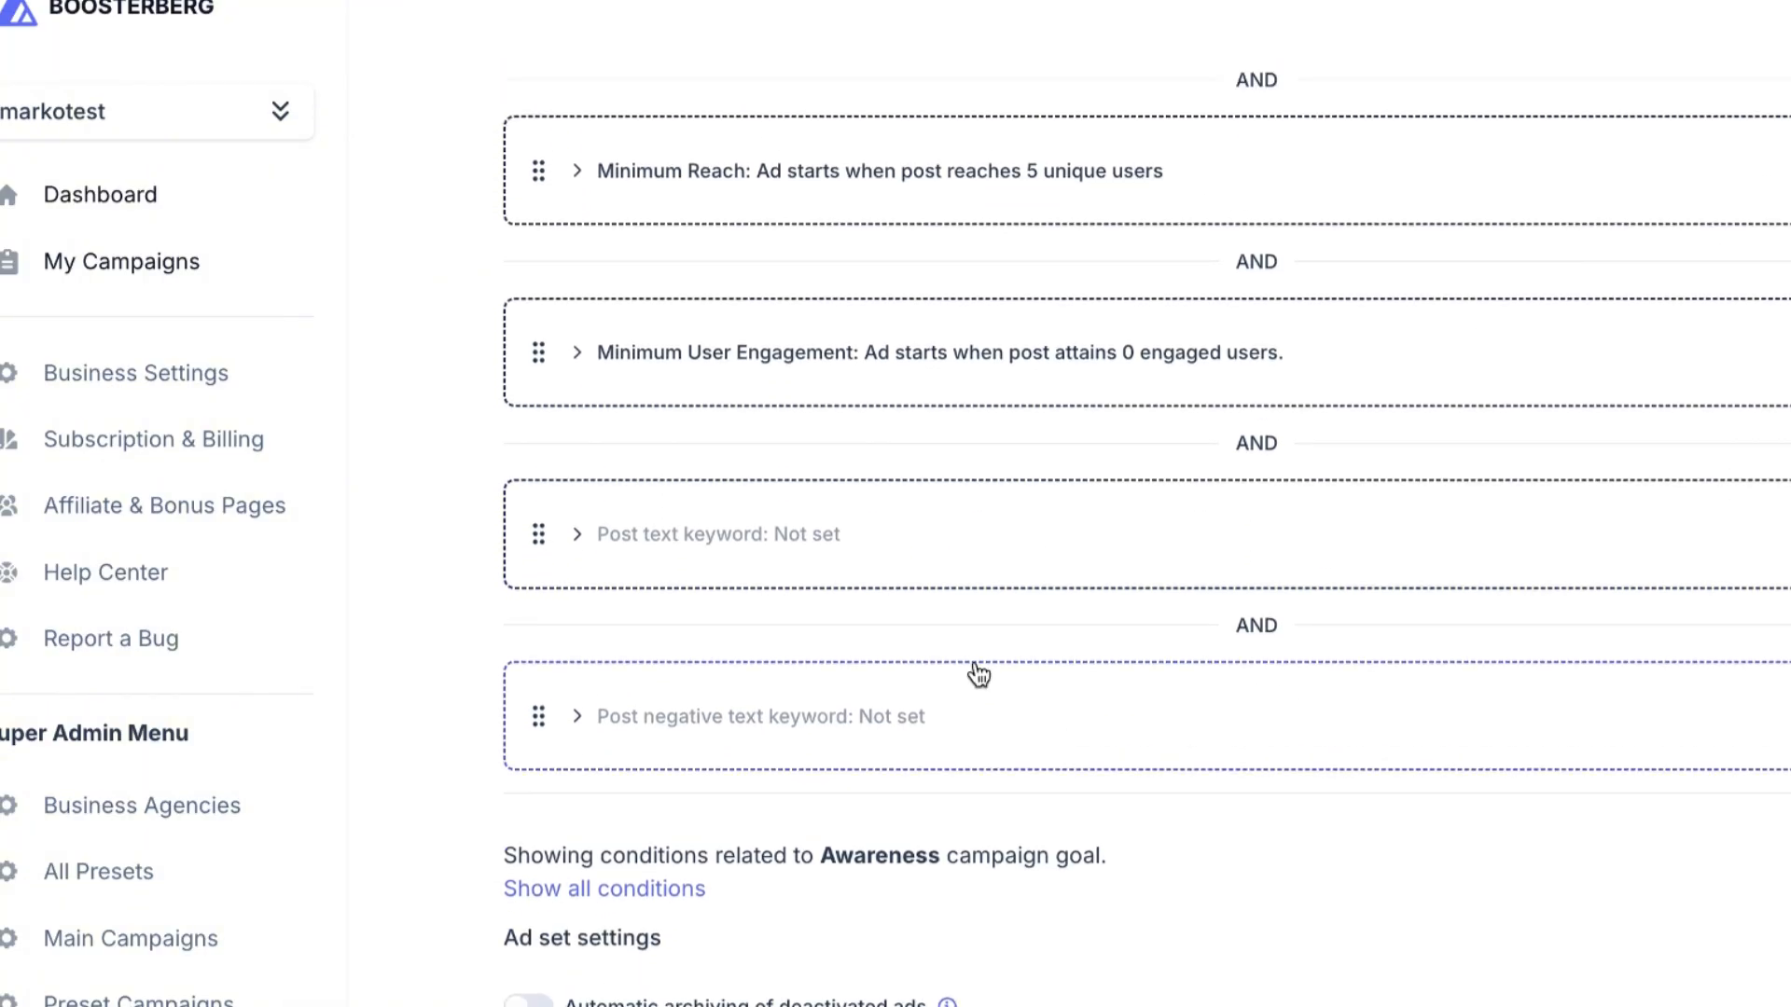
left_click(844, 546)
left_click(763, 671)
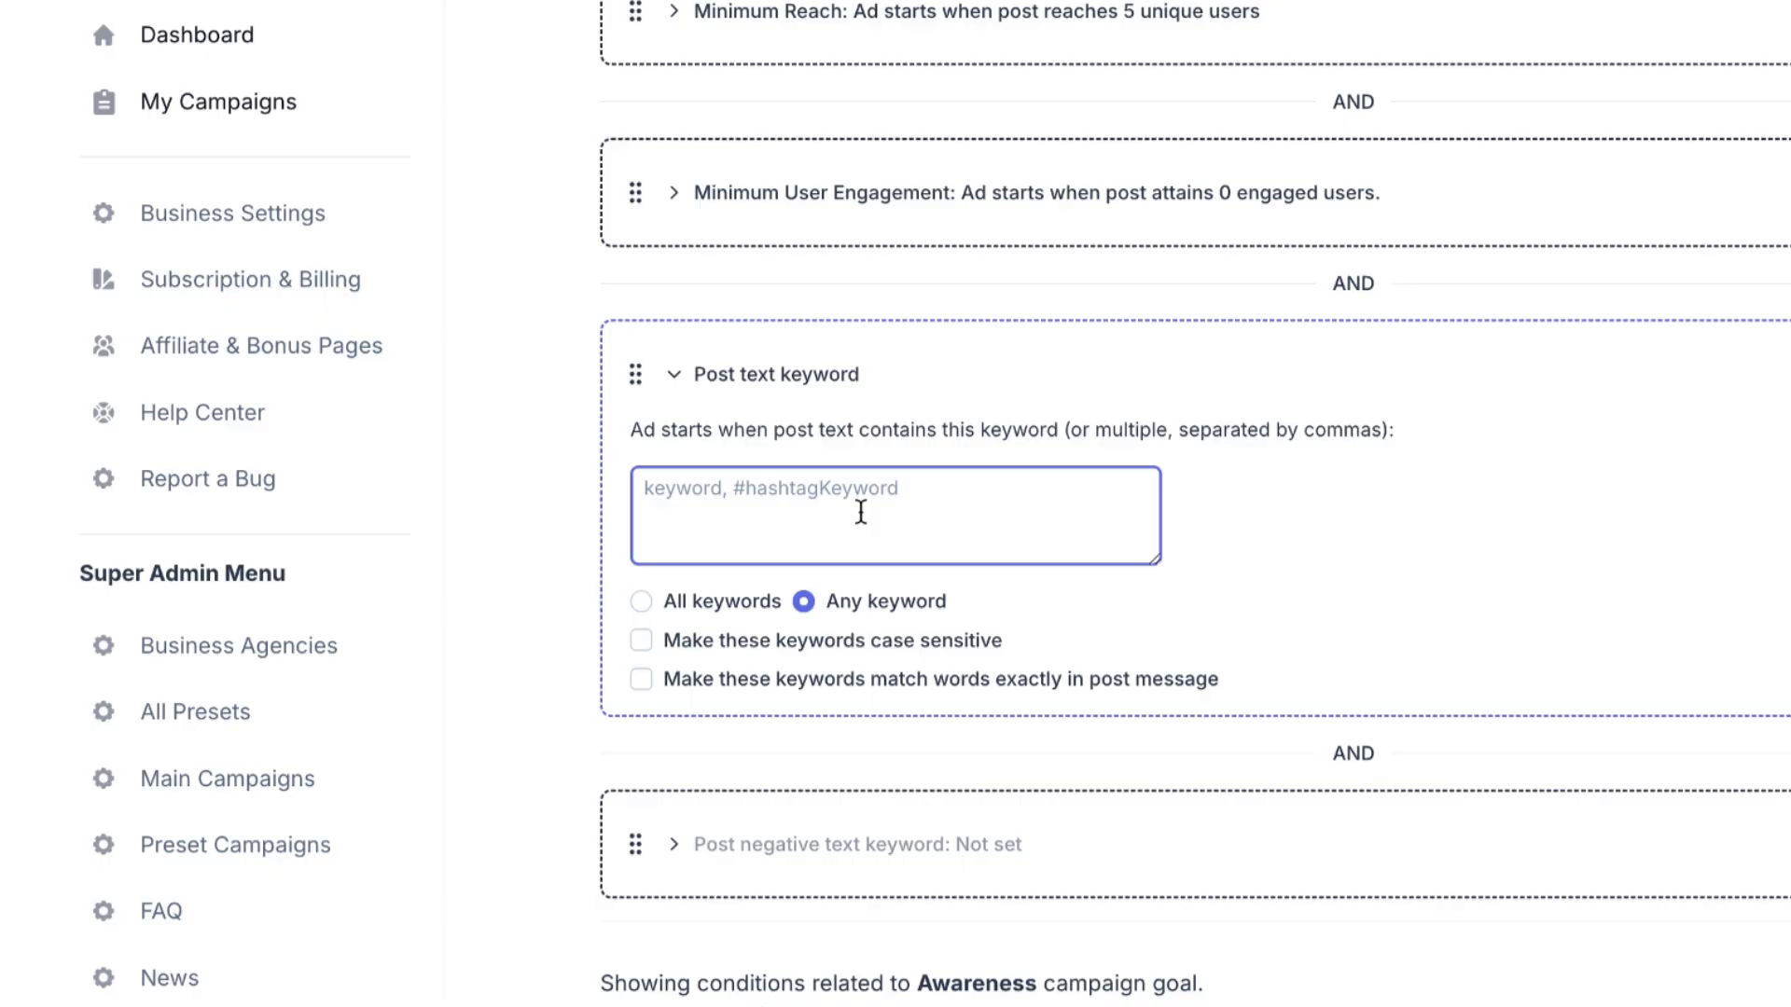
type("#")
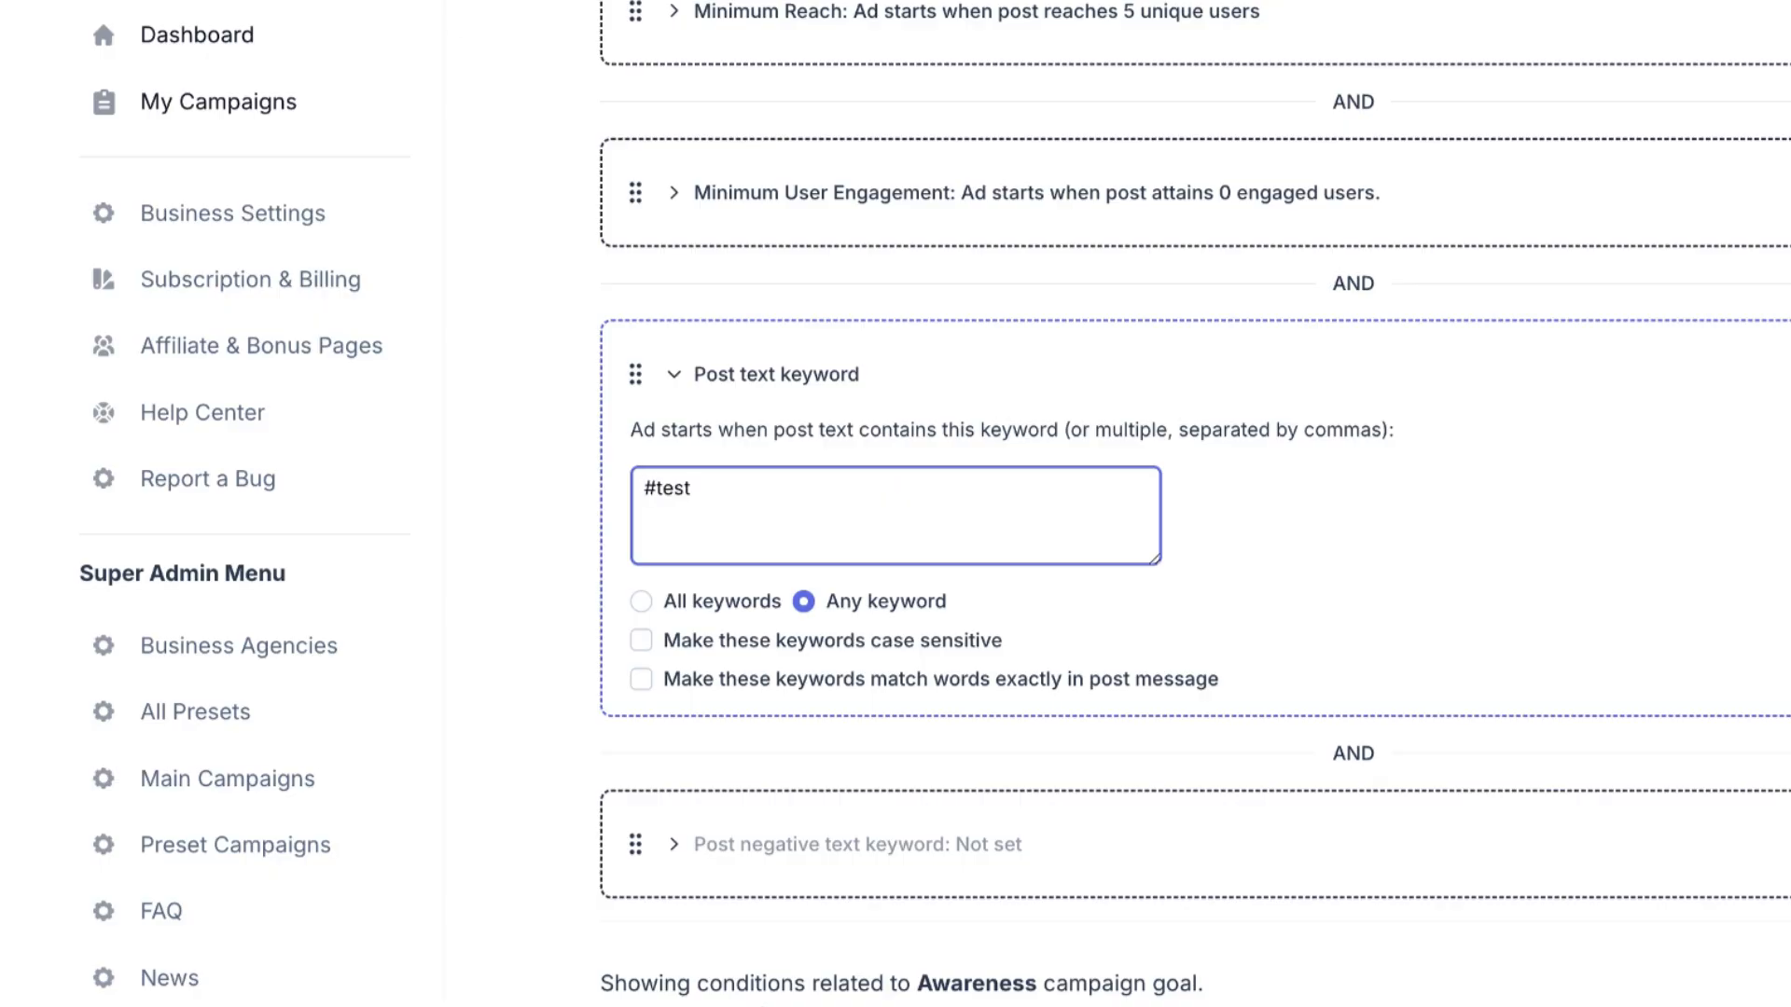
type("test")
left_click(1428, 378)
scroll(1355, 620, "down", 5)
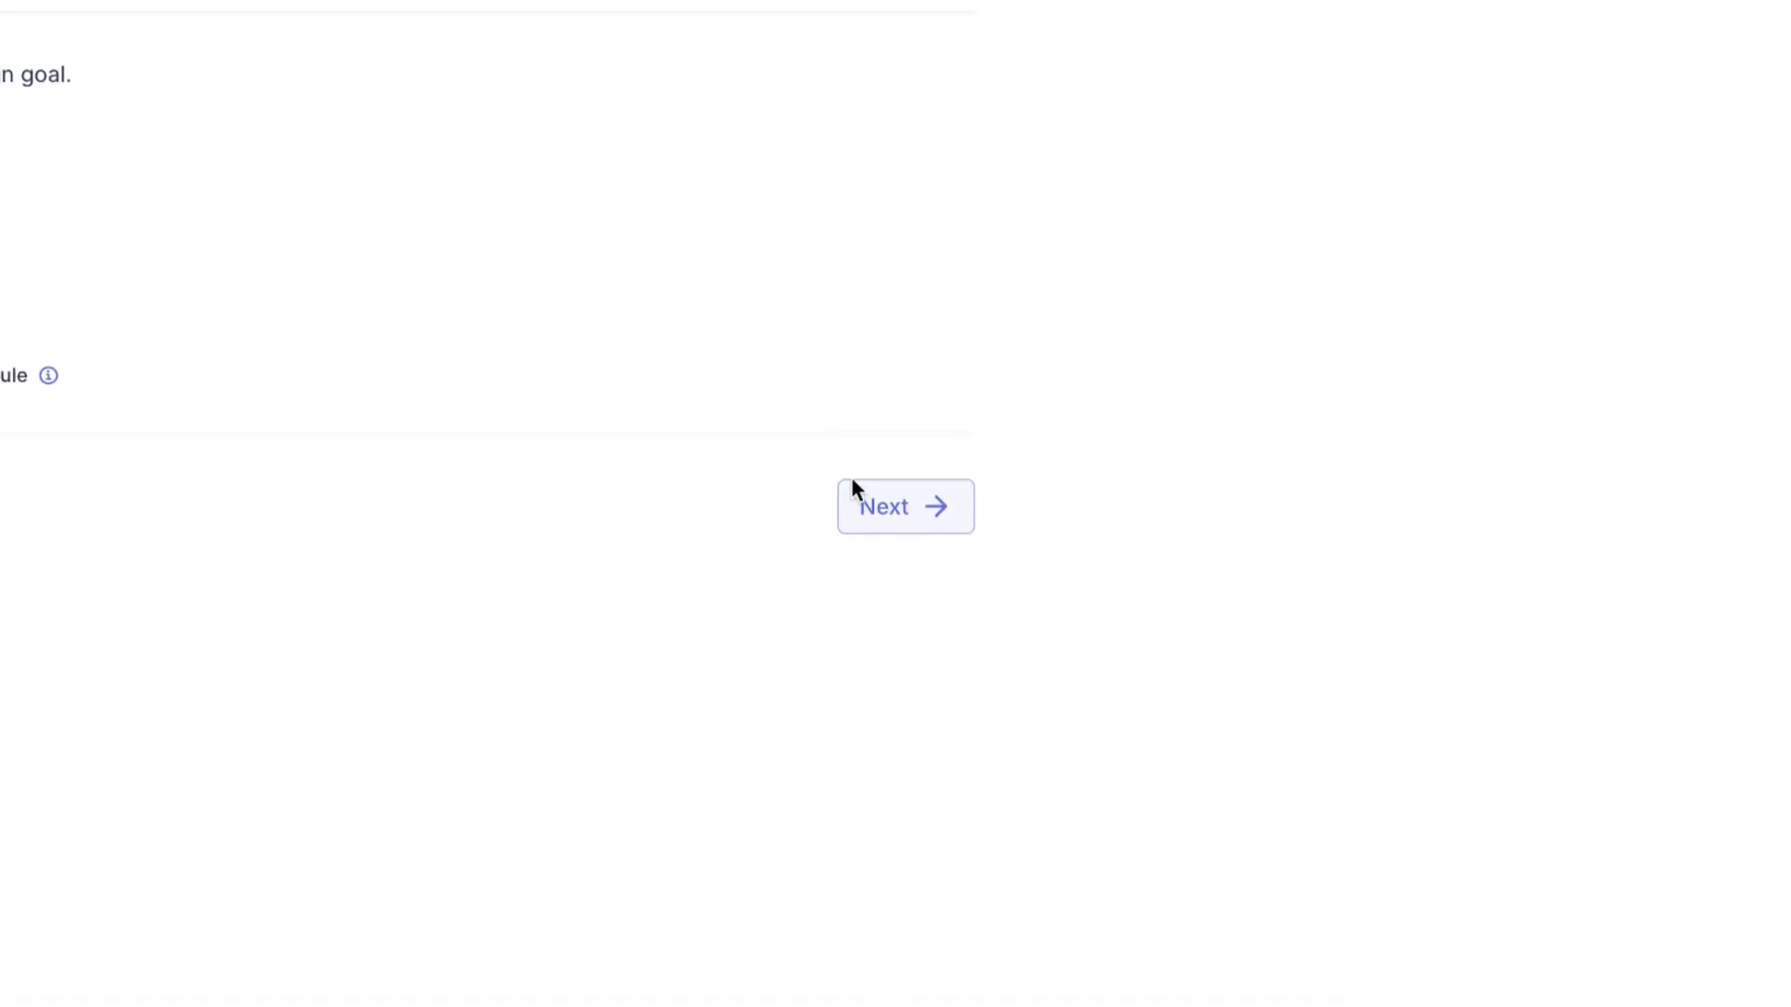
left_click(903, 508)
- Review the campaign summary, then open the ad creation error notifications and toggle their Active option
scroll(1704, 943, "down", 3)
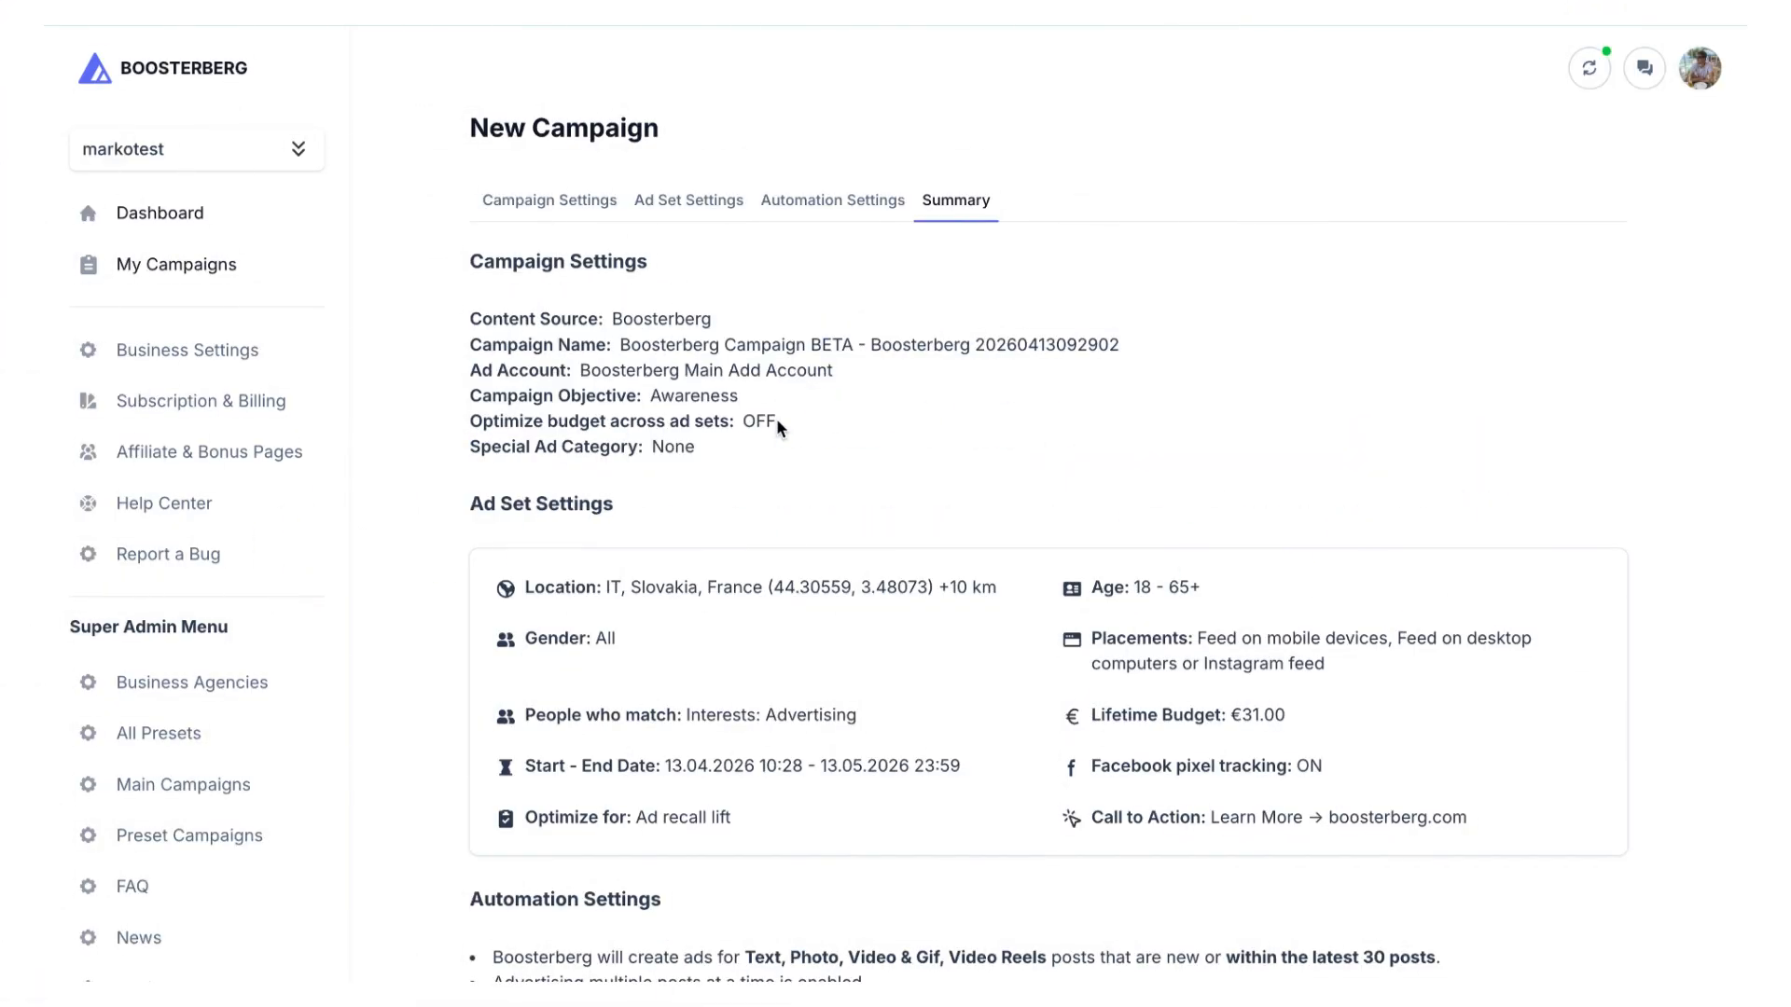
scroll(775, 426, "down", 4)
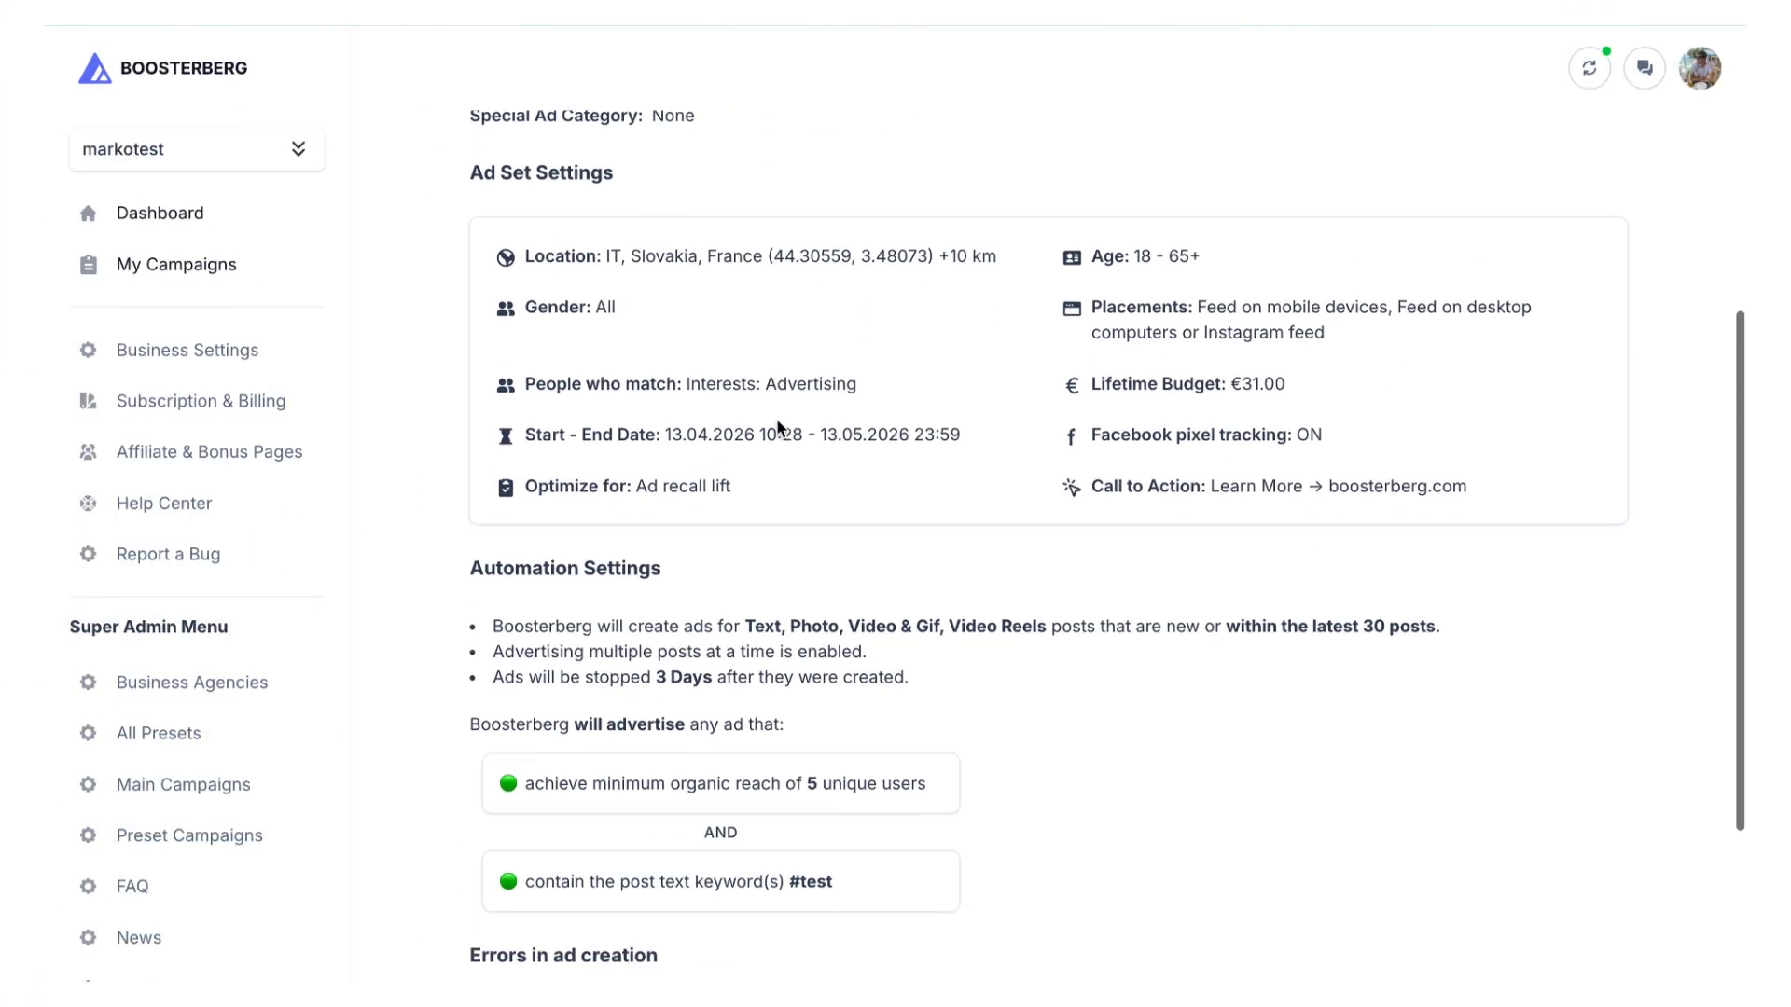
scroll(779, 427, "down", 2)
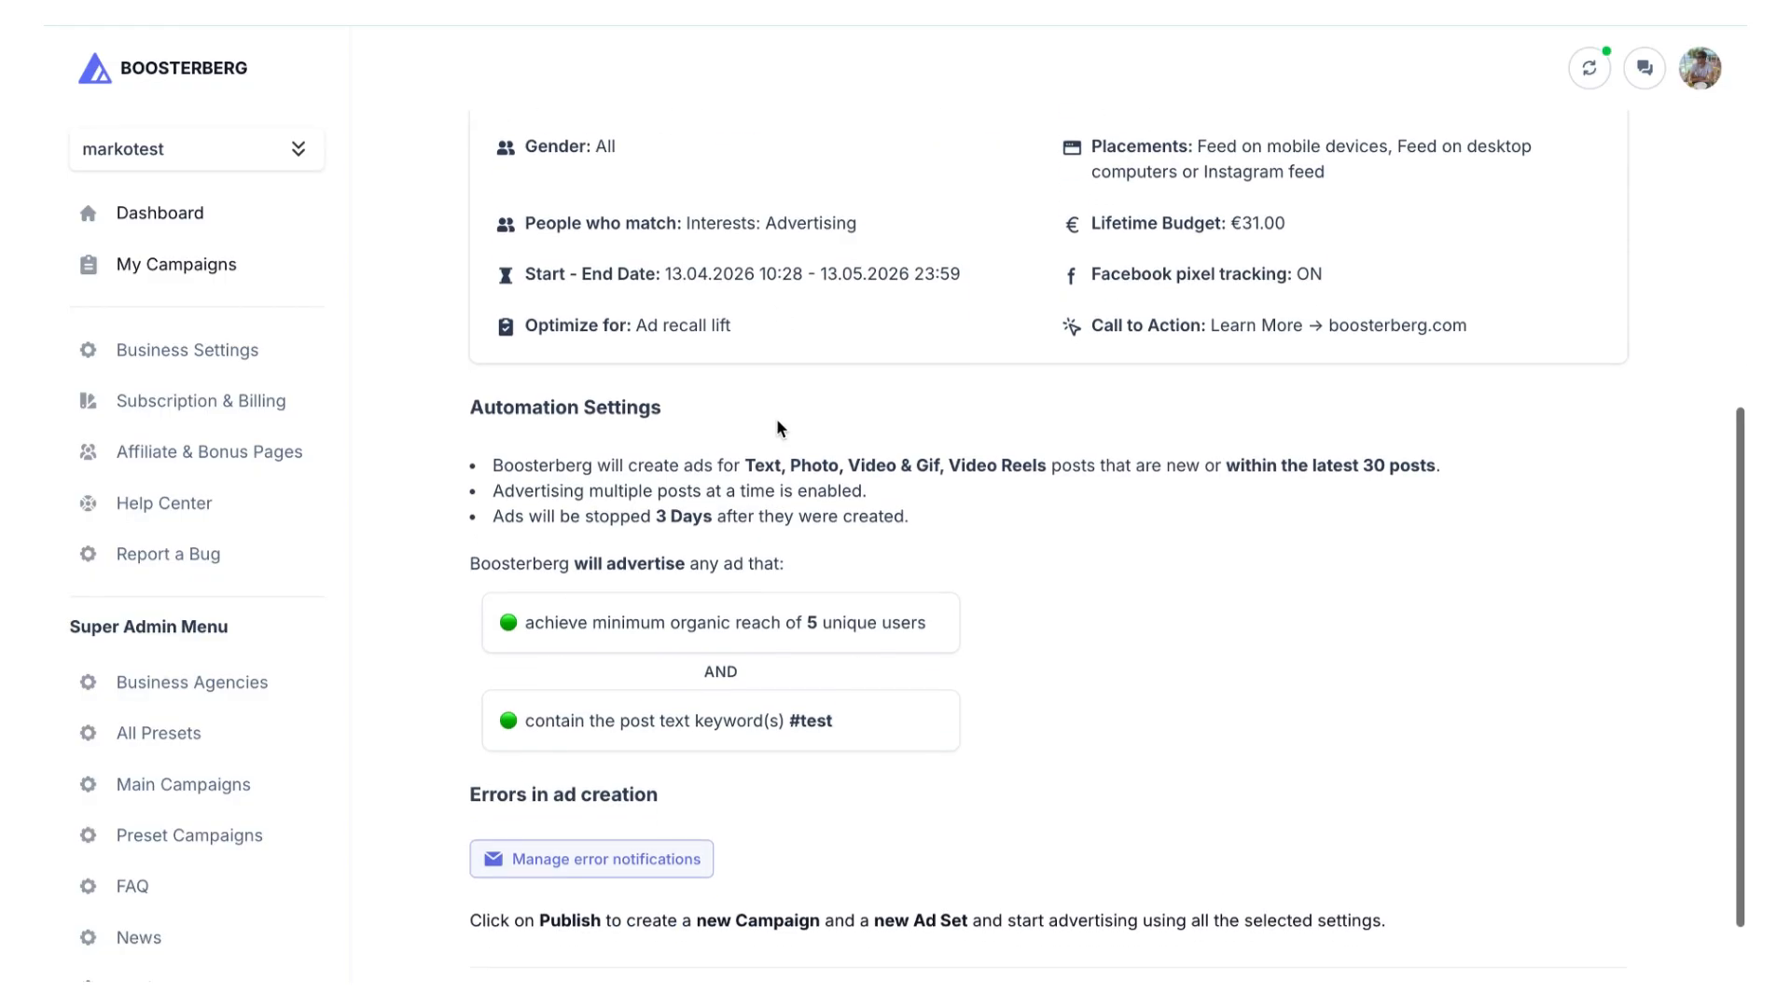
scroll(776, 429, "down", 1)
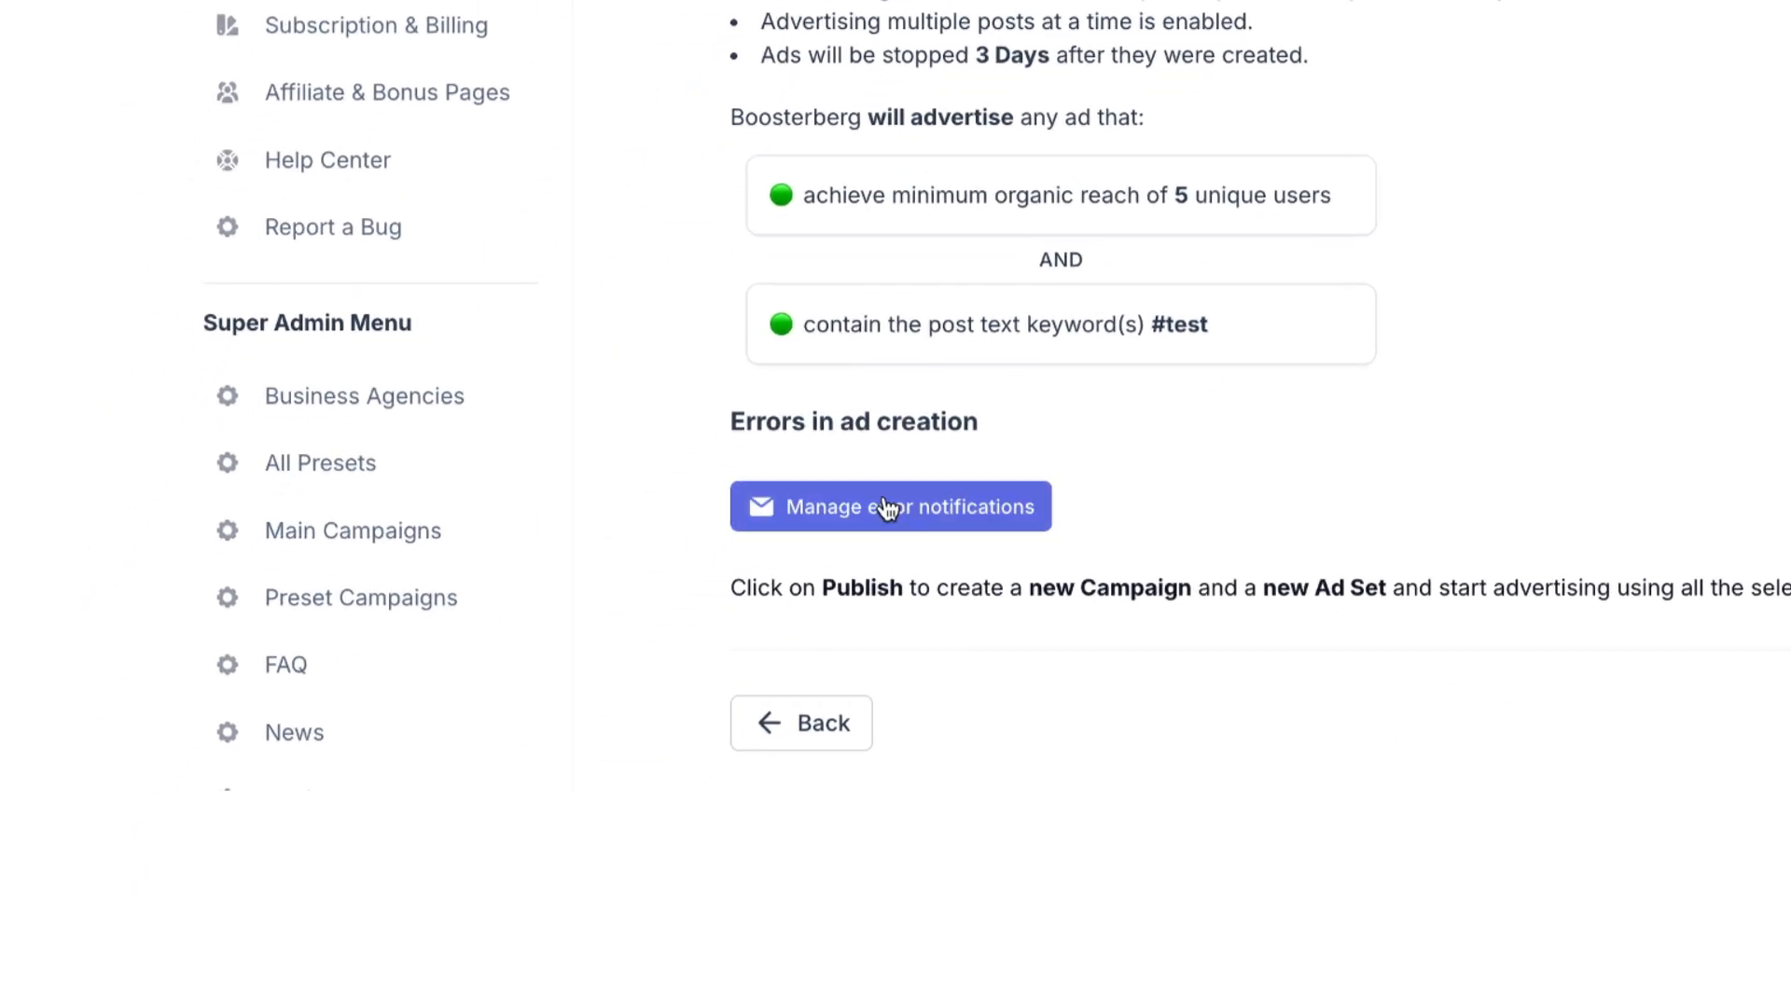
left_click(886, 508)
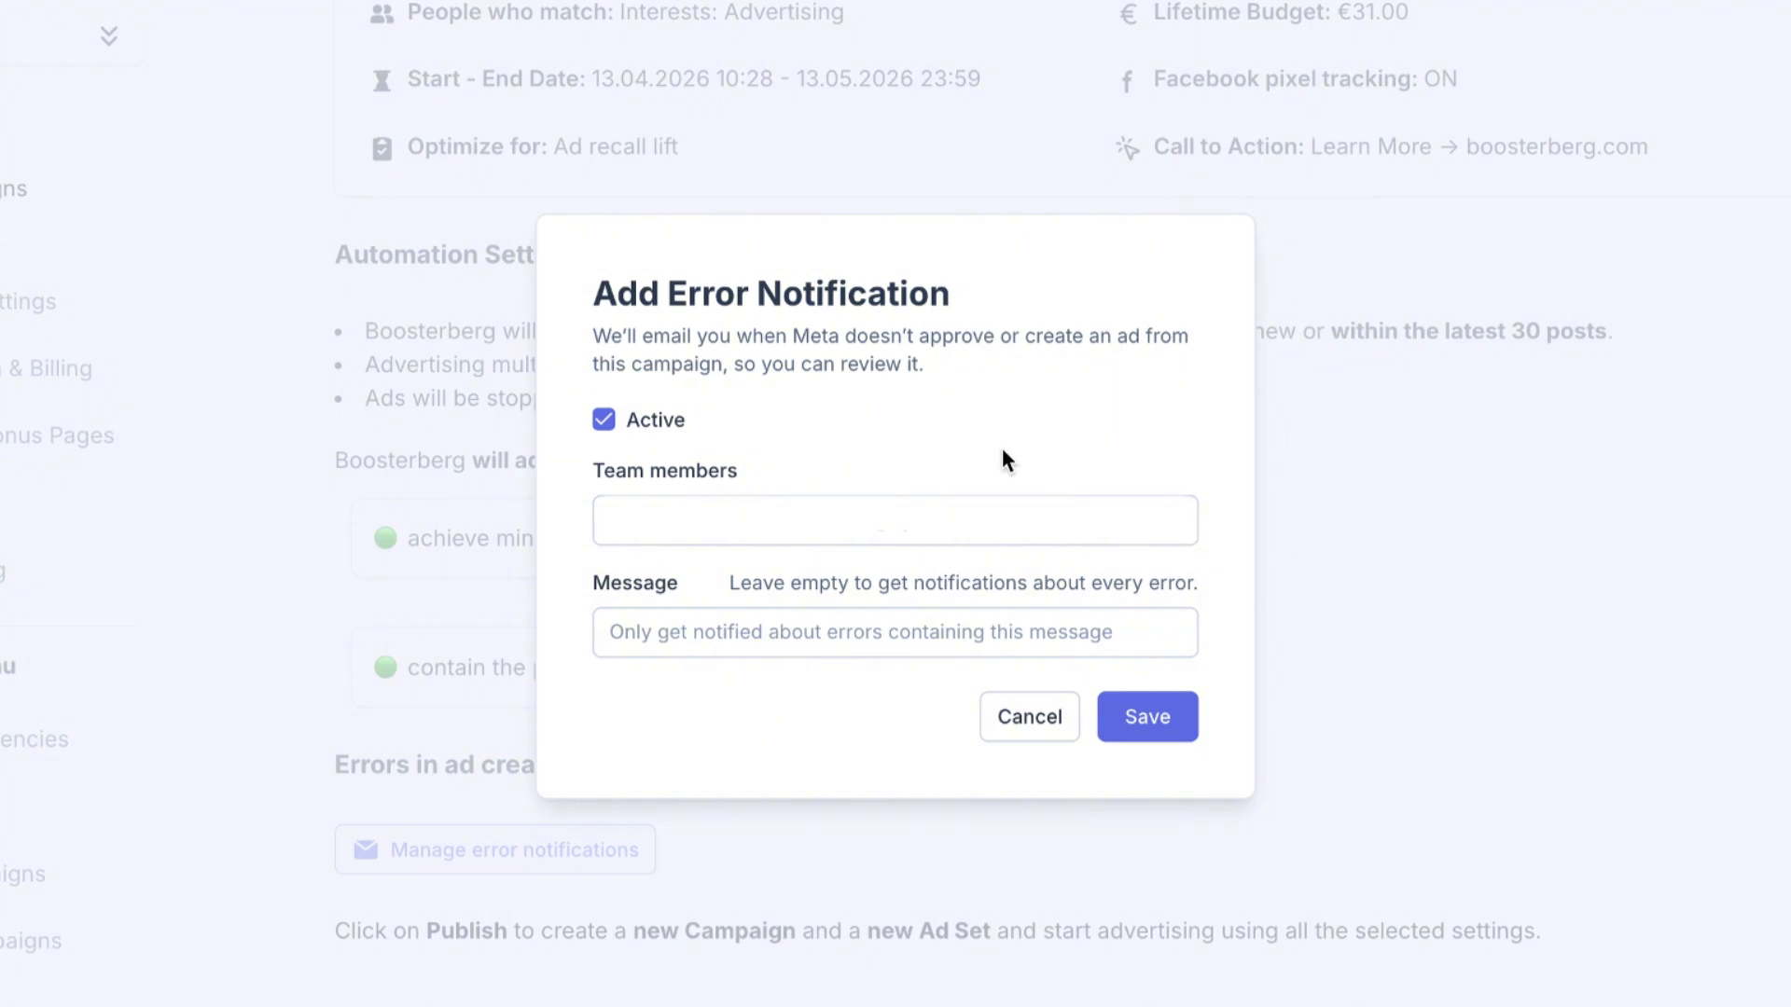
left_click(604, 421)
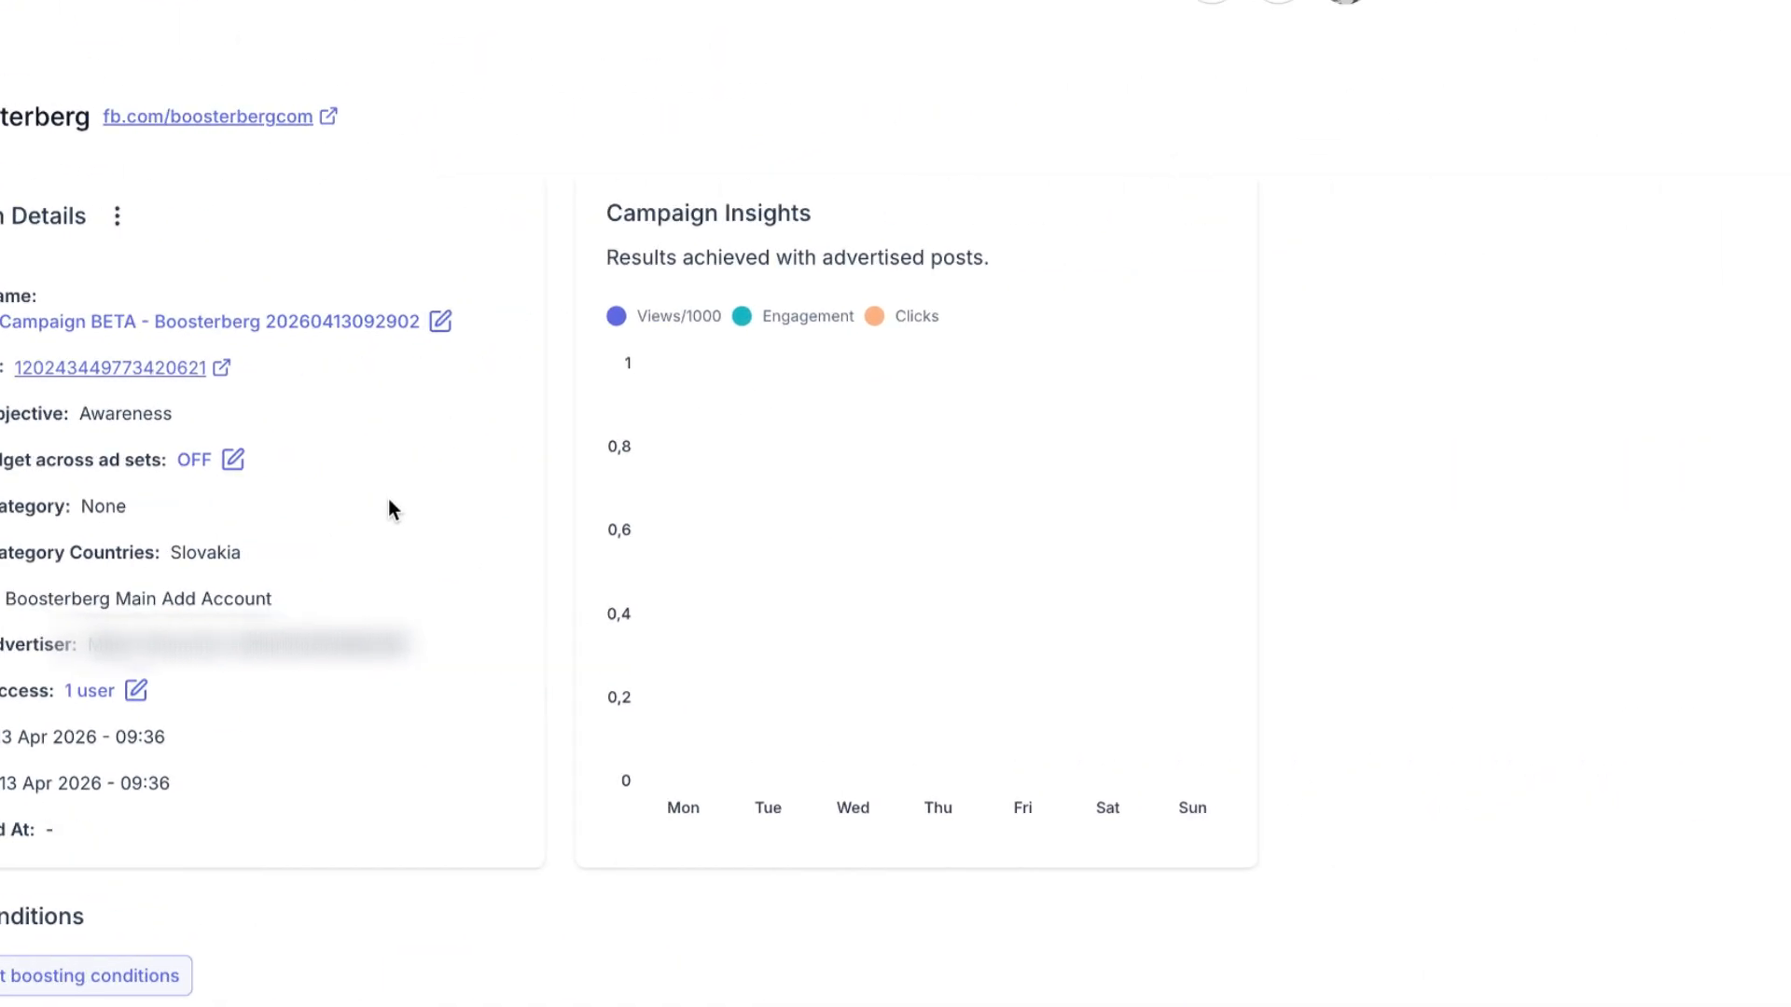
- Examine the published campaign's details, boosting conditions and ad set list
scroll(1017, 539, "down", 5)
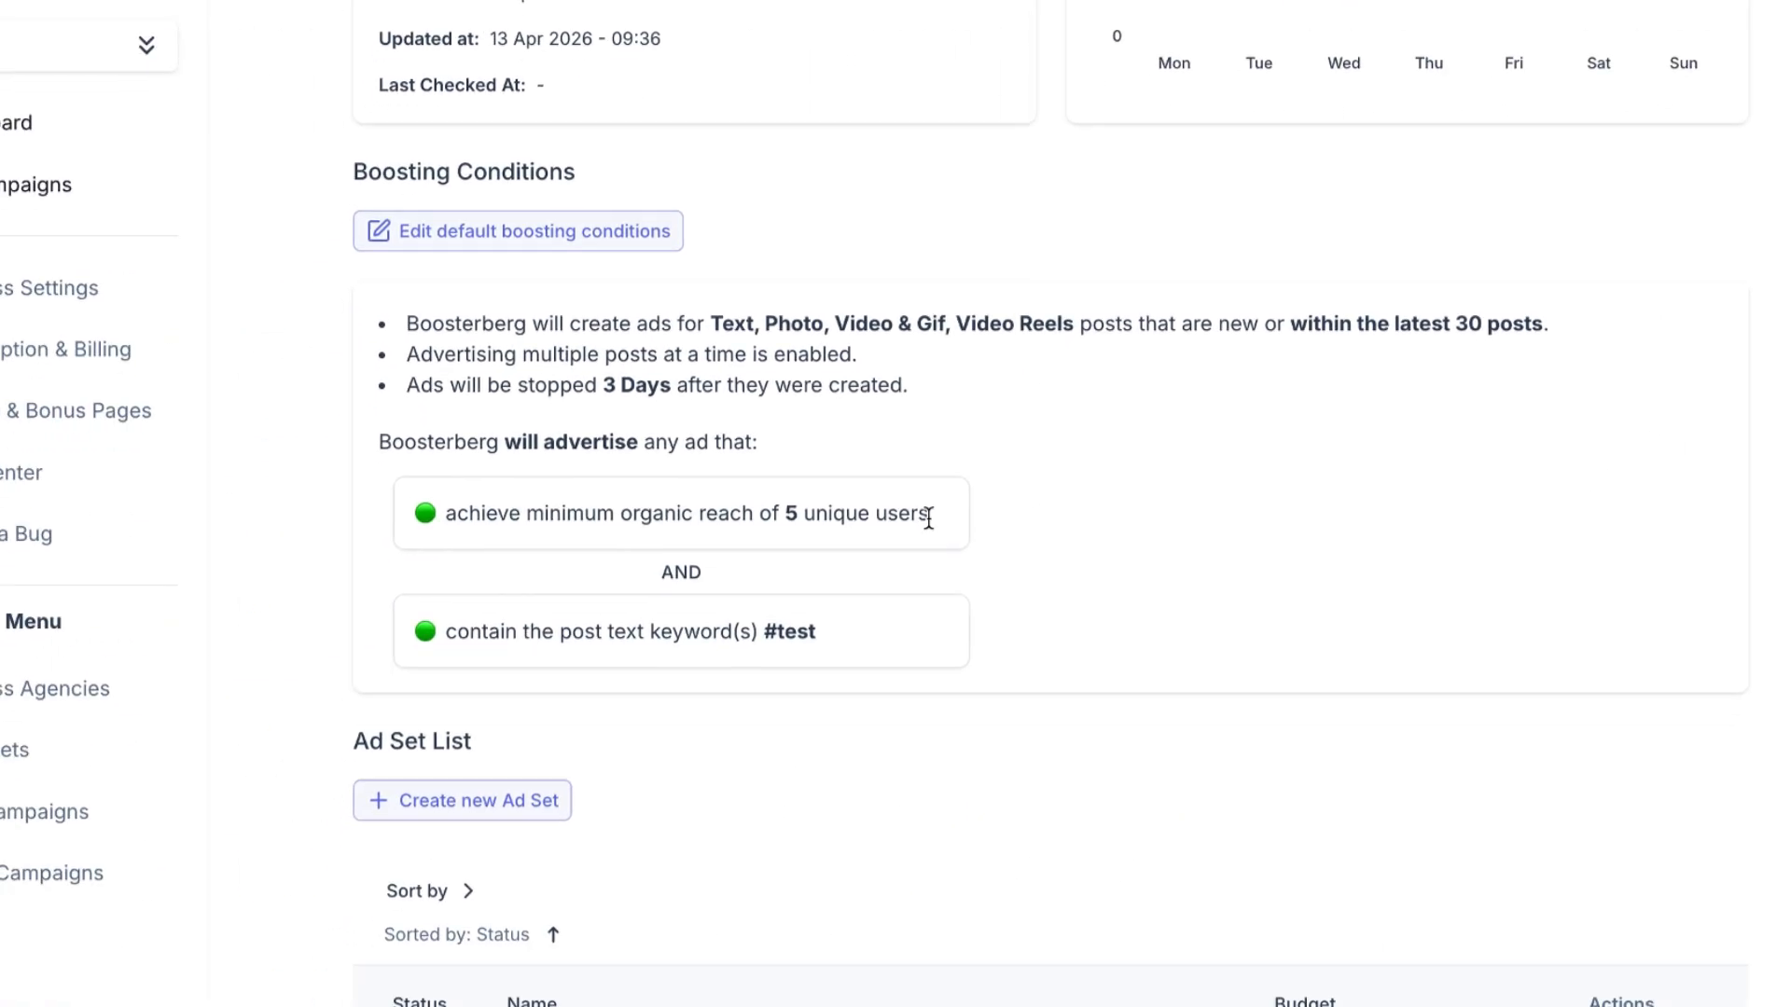
scroll(929, 518, "down", 2)
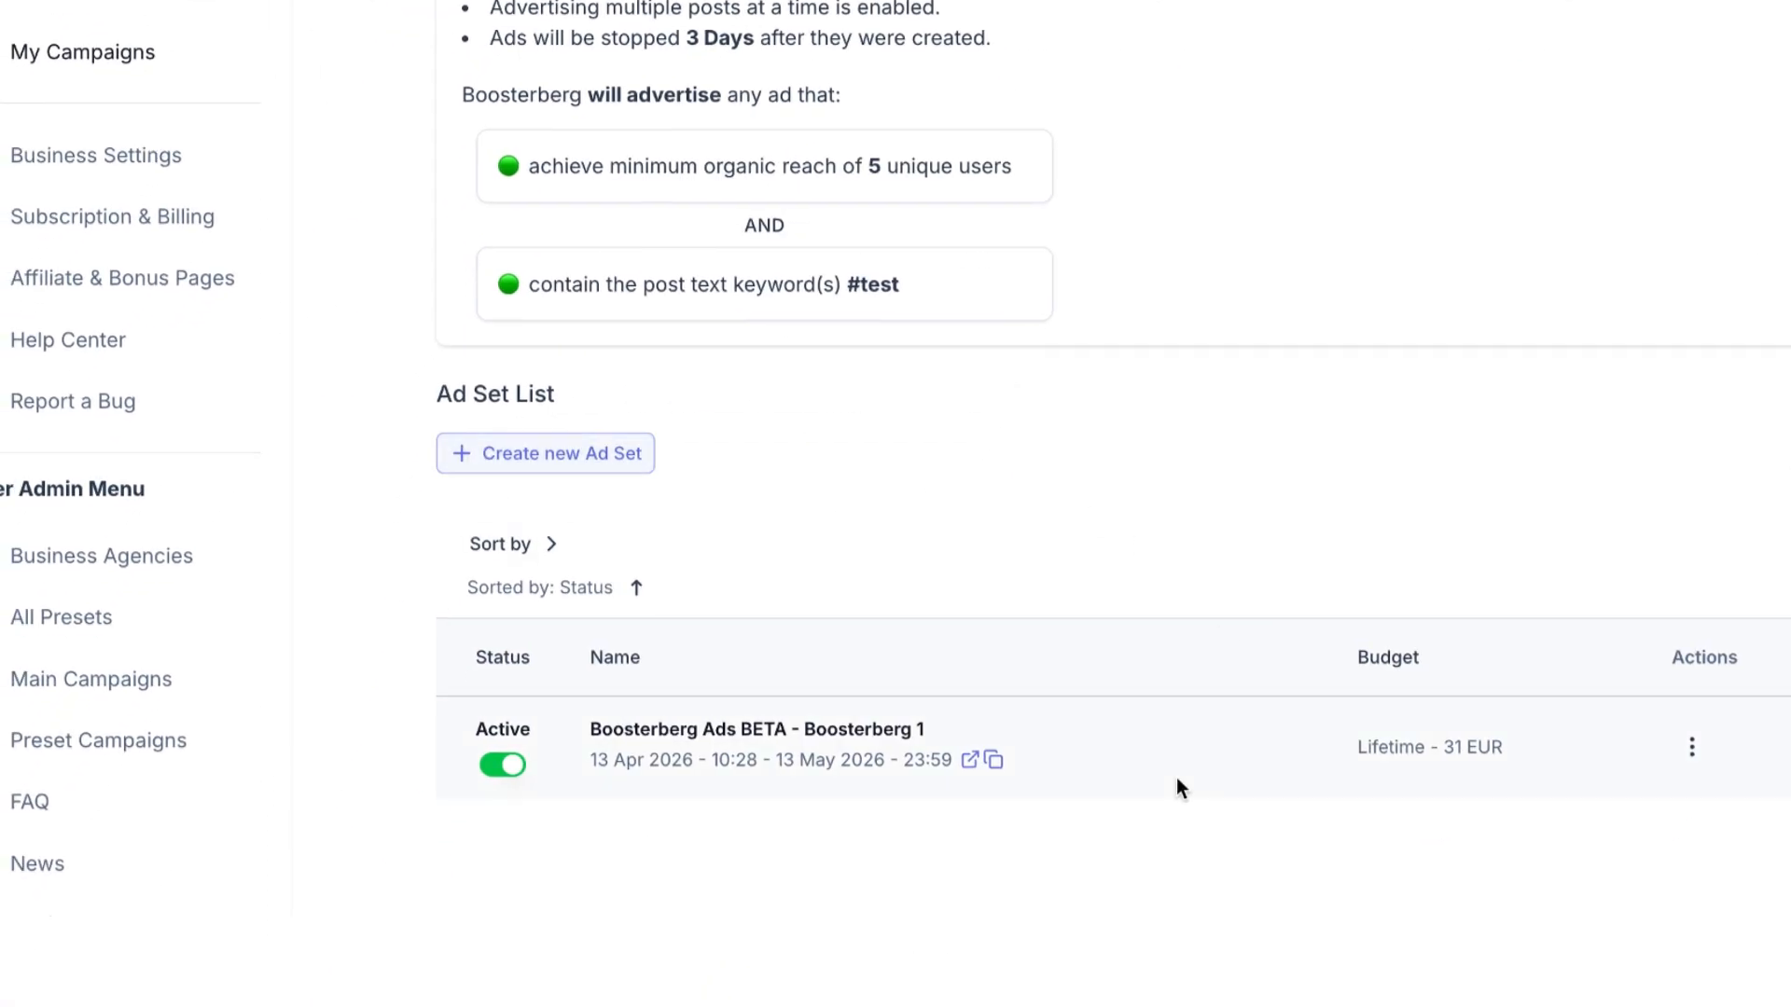
scroll(905, 494, "up", 10)
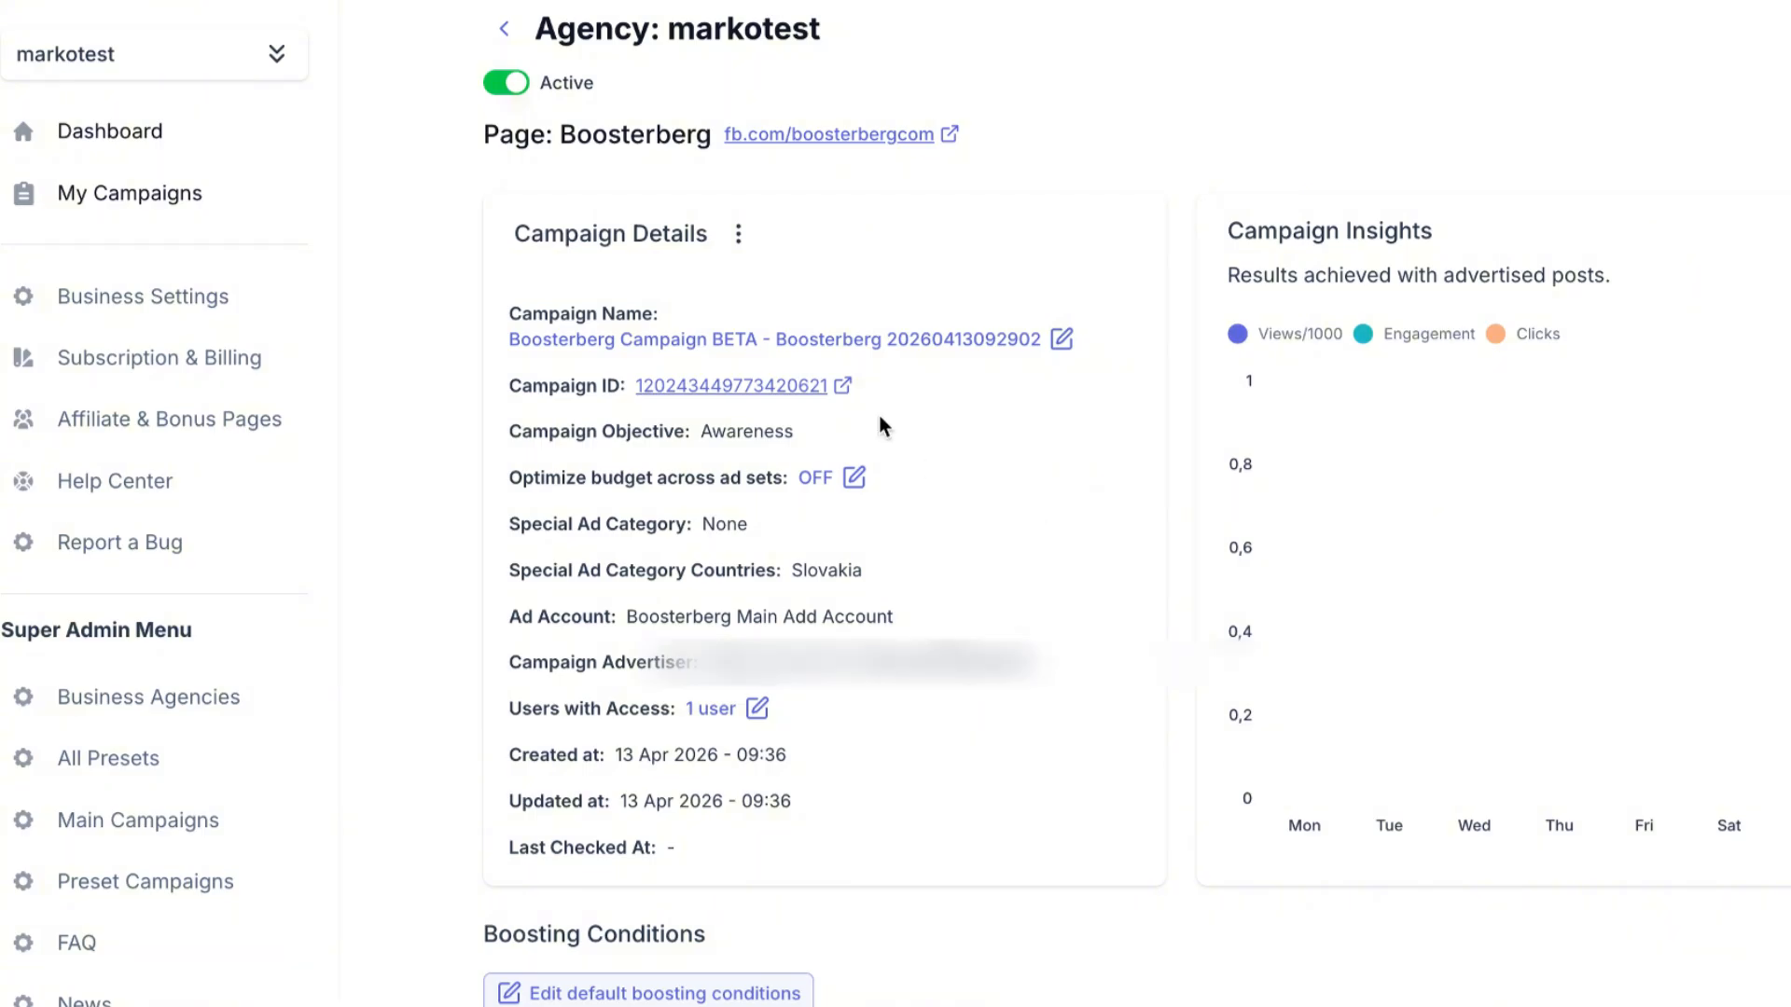
- Check the campaign name's editing option and the available campaign actions for duplicating, viewing logs and deleting
left_click(1062, 338)
left_click(753, 587)
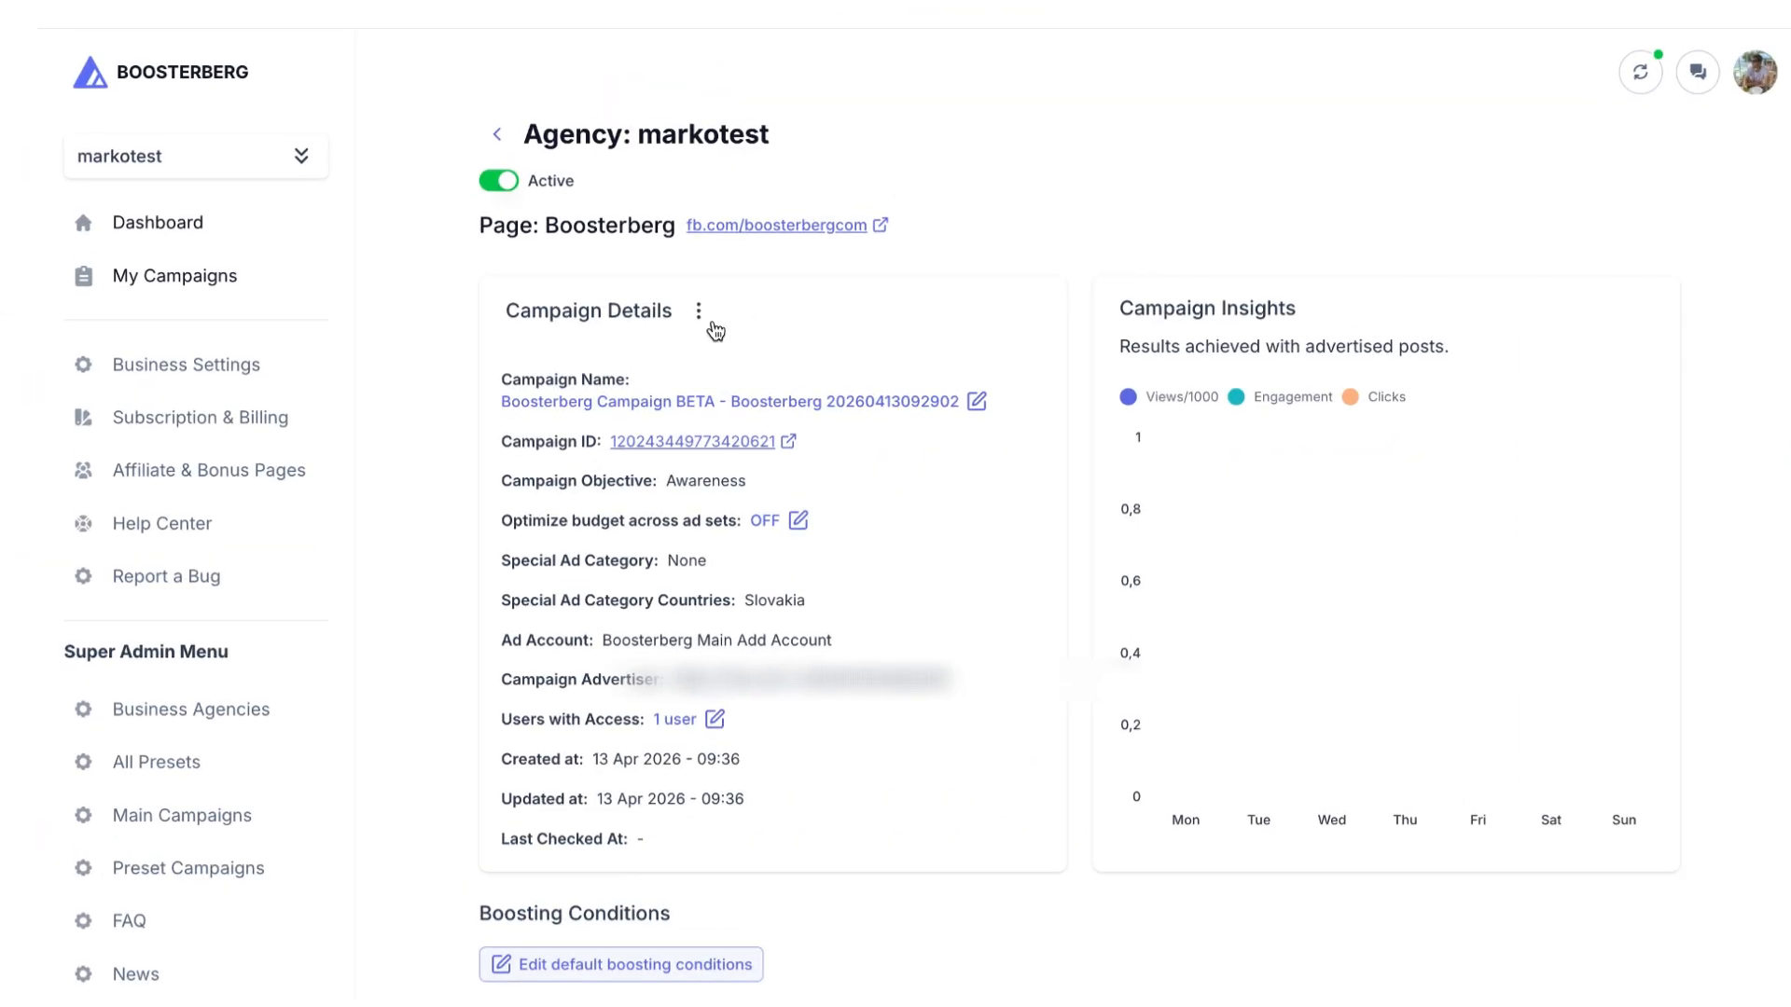
left_click(930, 302)
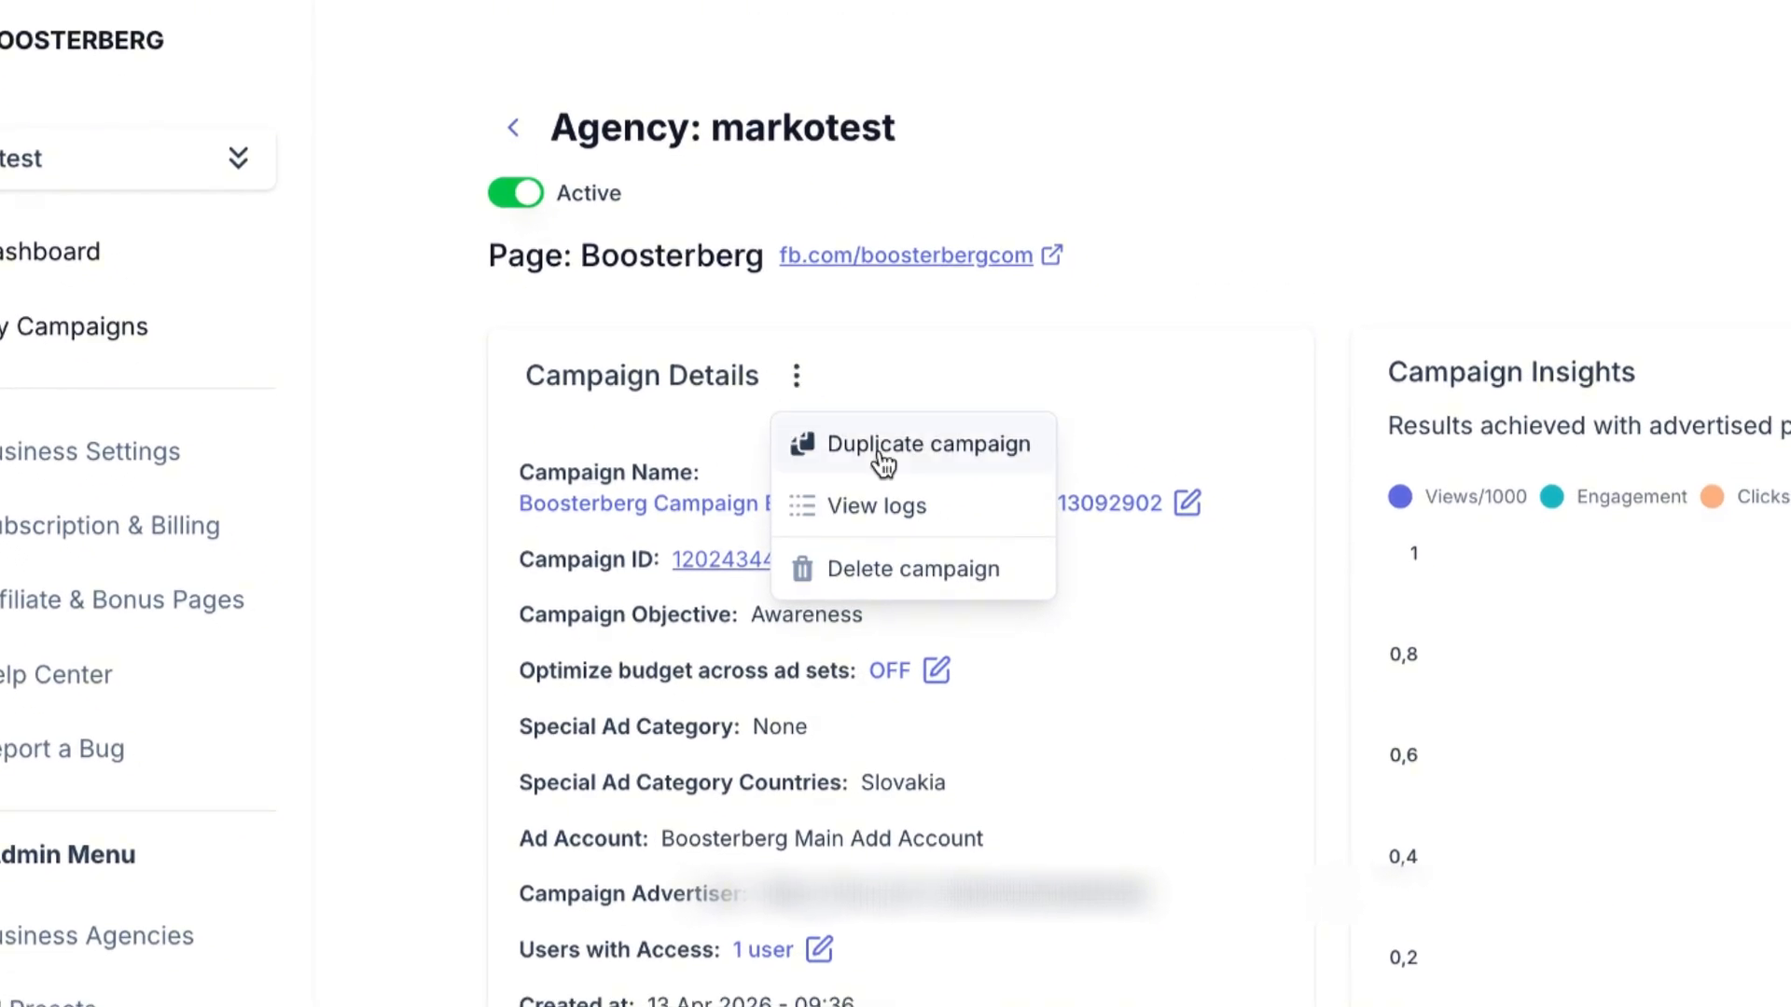
- Open the campaign's logs and review its history, error and post logs
left_click(887, 508)
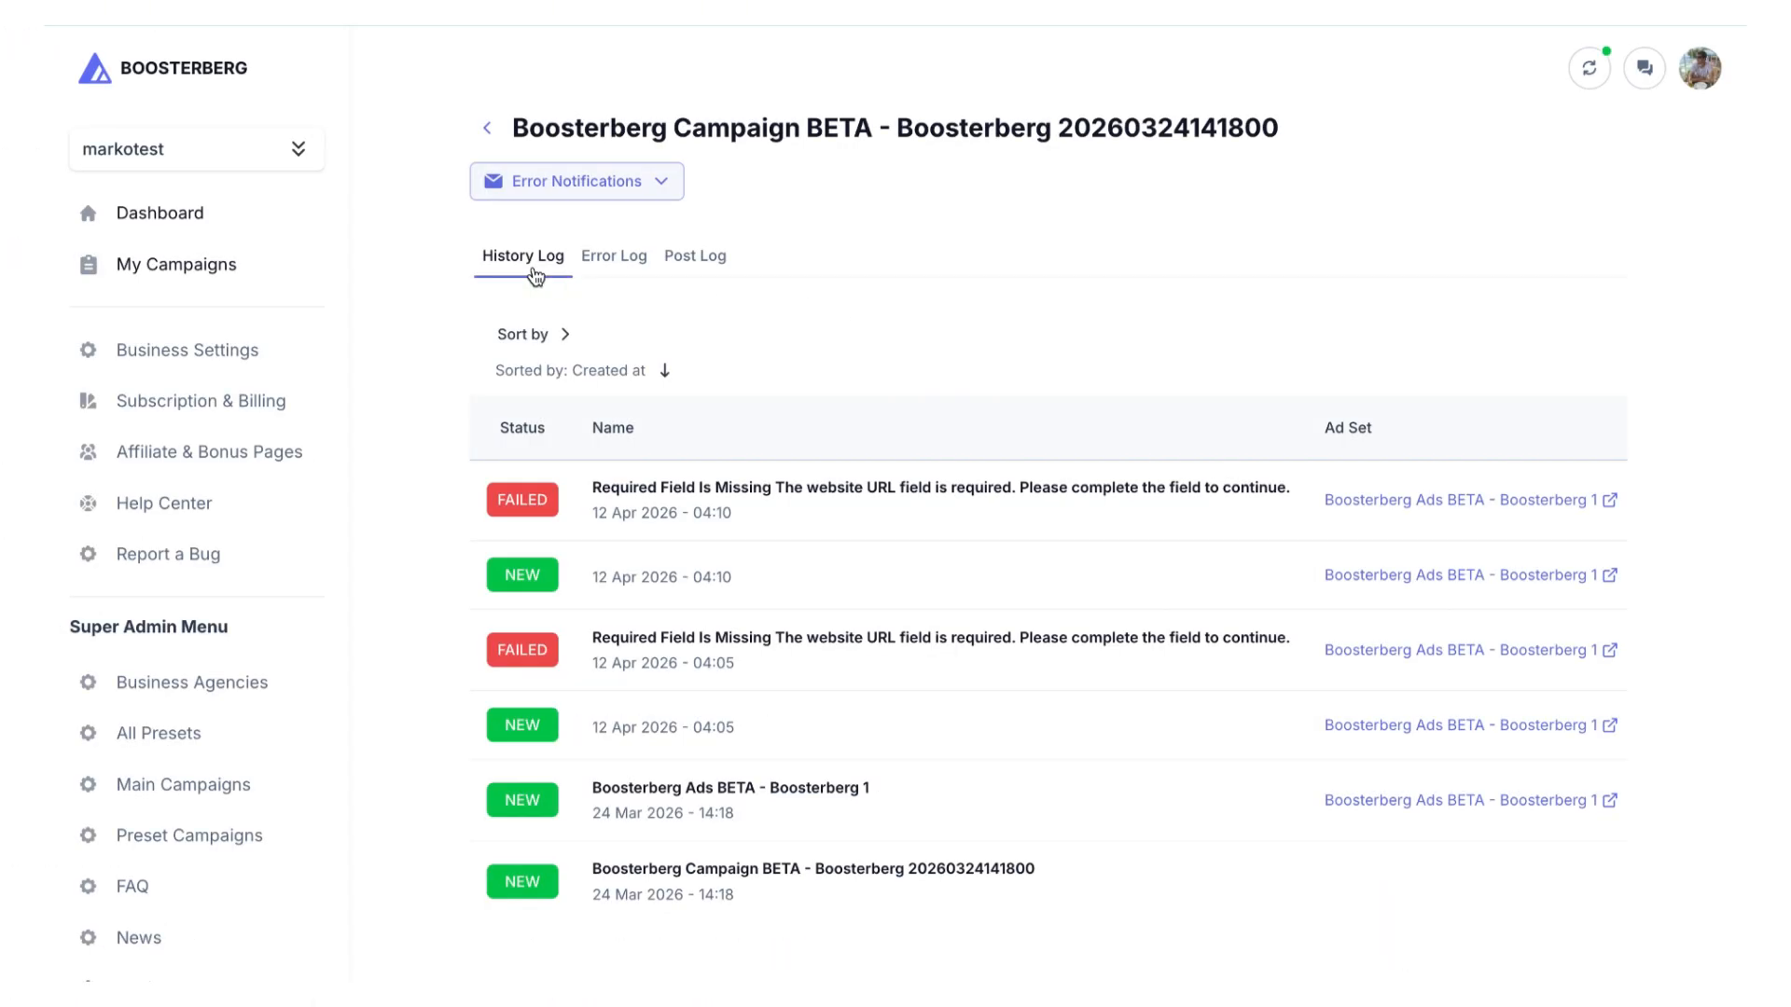
left_click(613, 267)
left_click(707, 268)
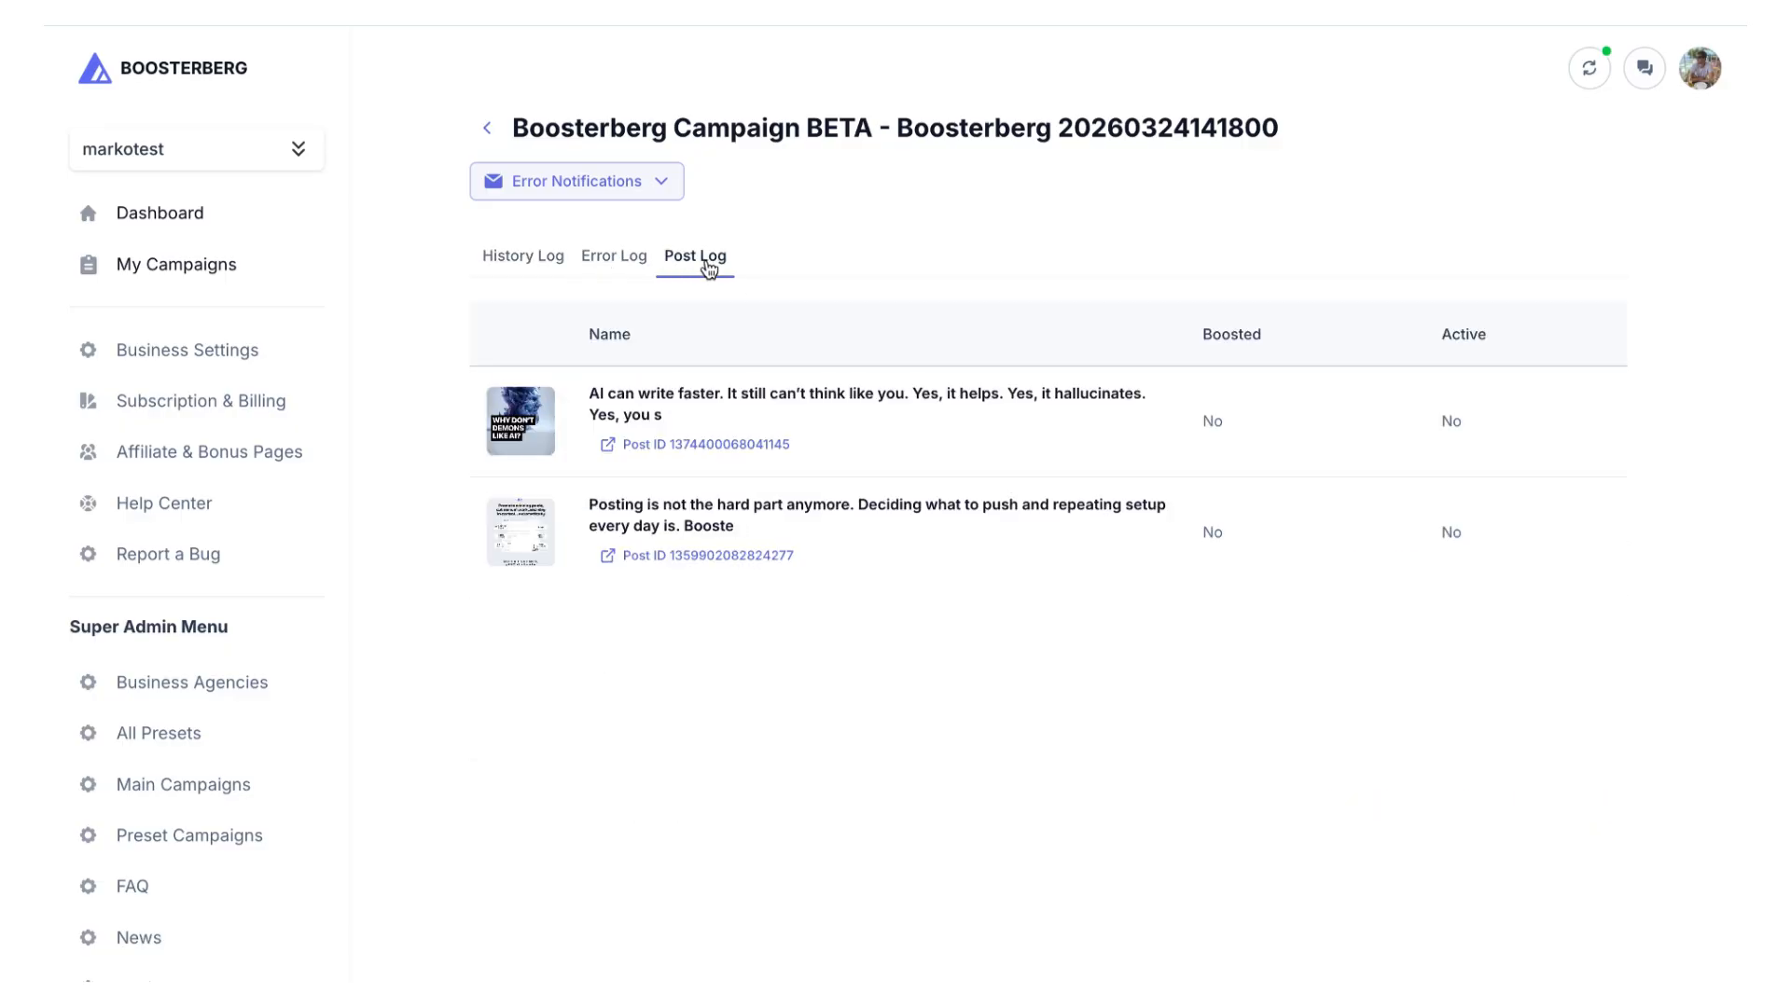
left_click(651, 396)
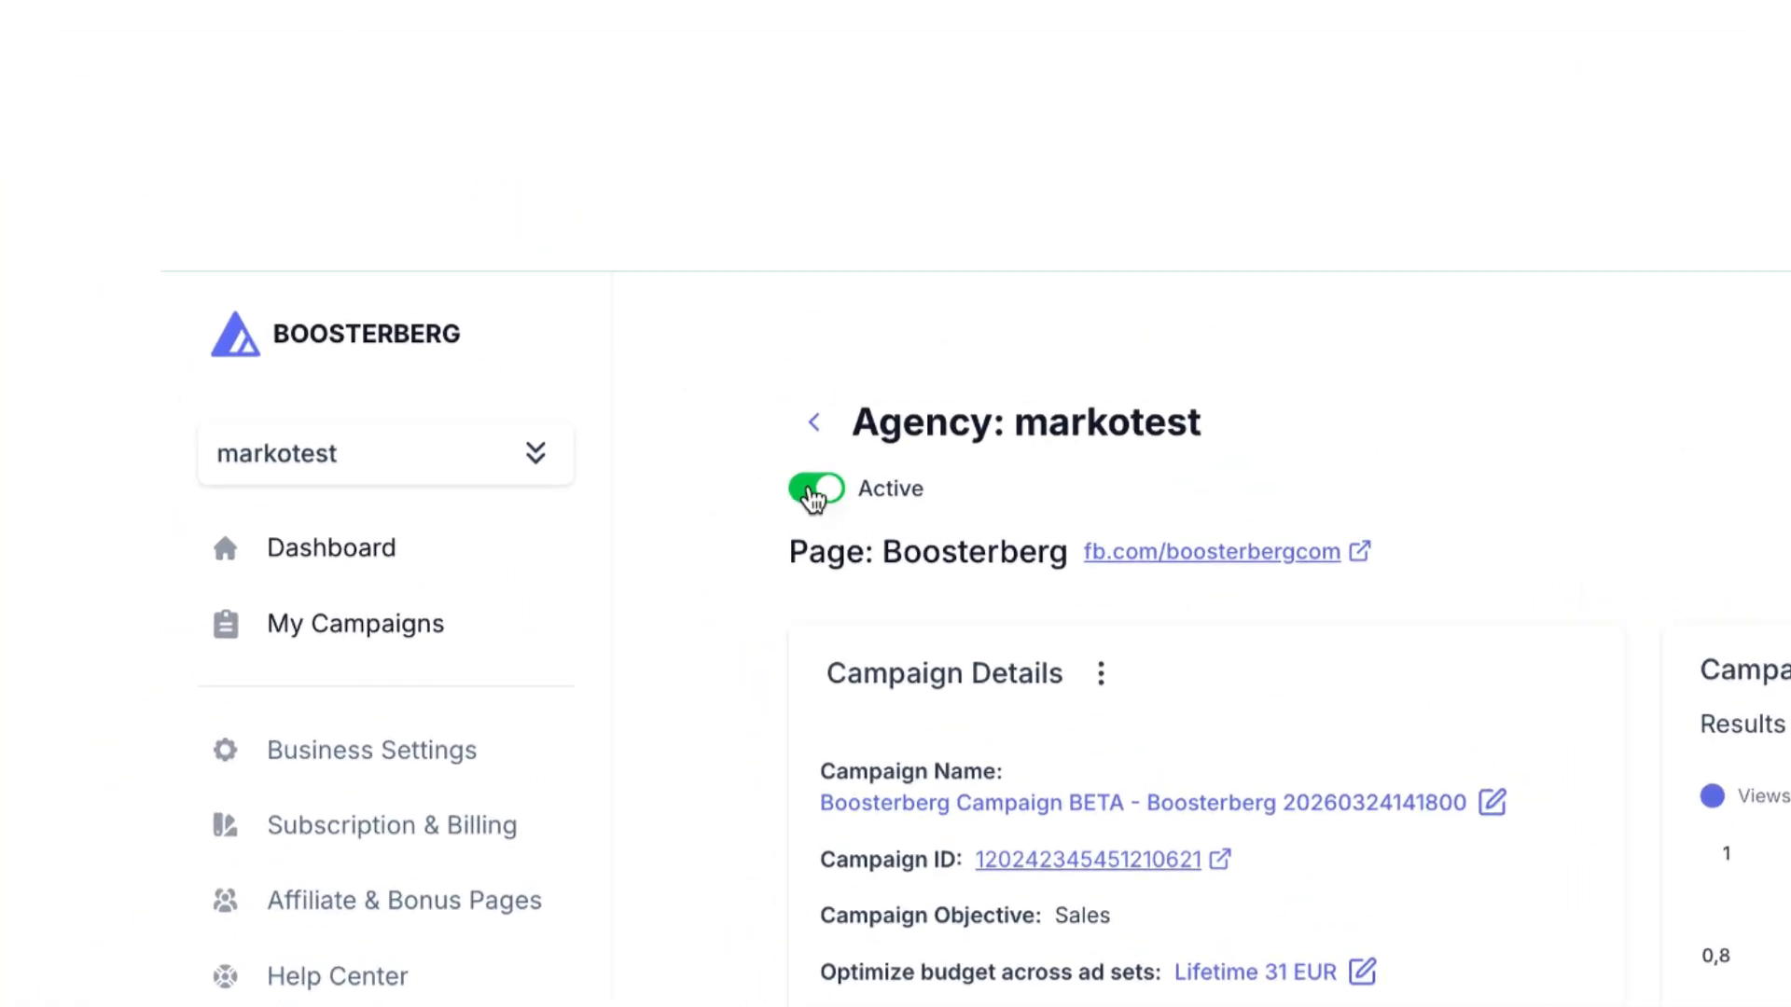
- Deactivate the ad set Boosterberg Ads BETA - Boosterberg 1 and review the campaign's default boosting conditions
scroll(1111, 305, "down", 10)
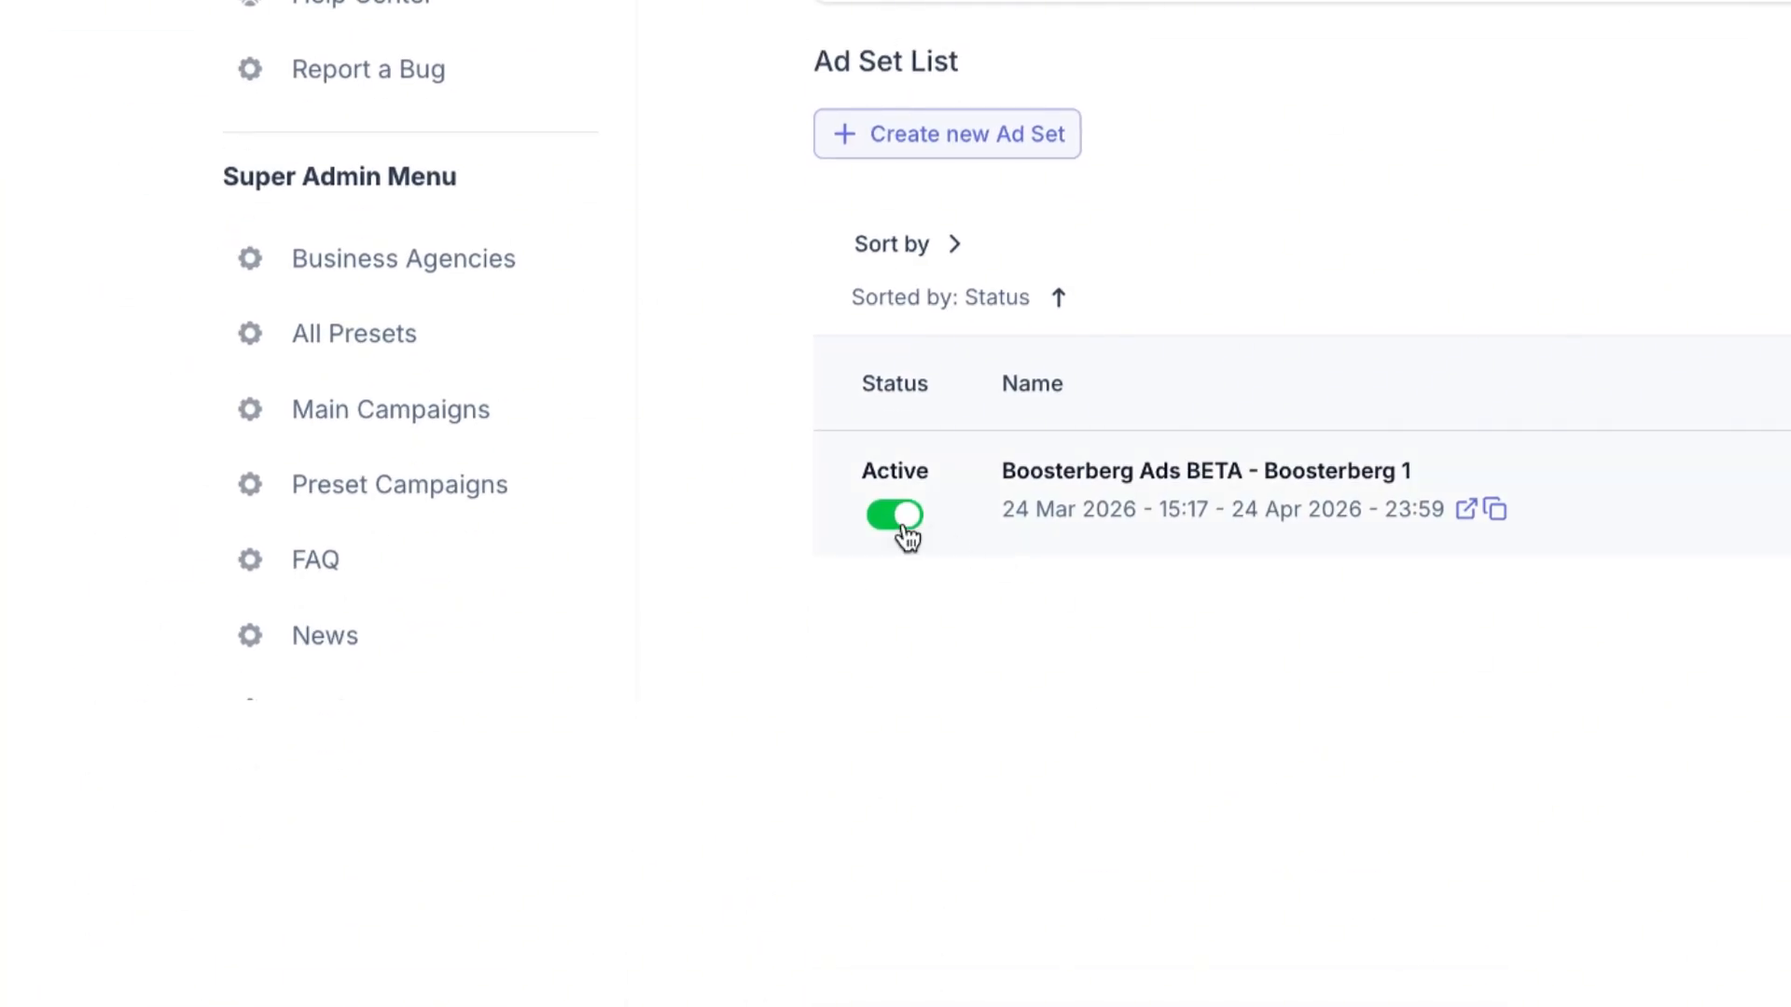
left_click(897, 515)
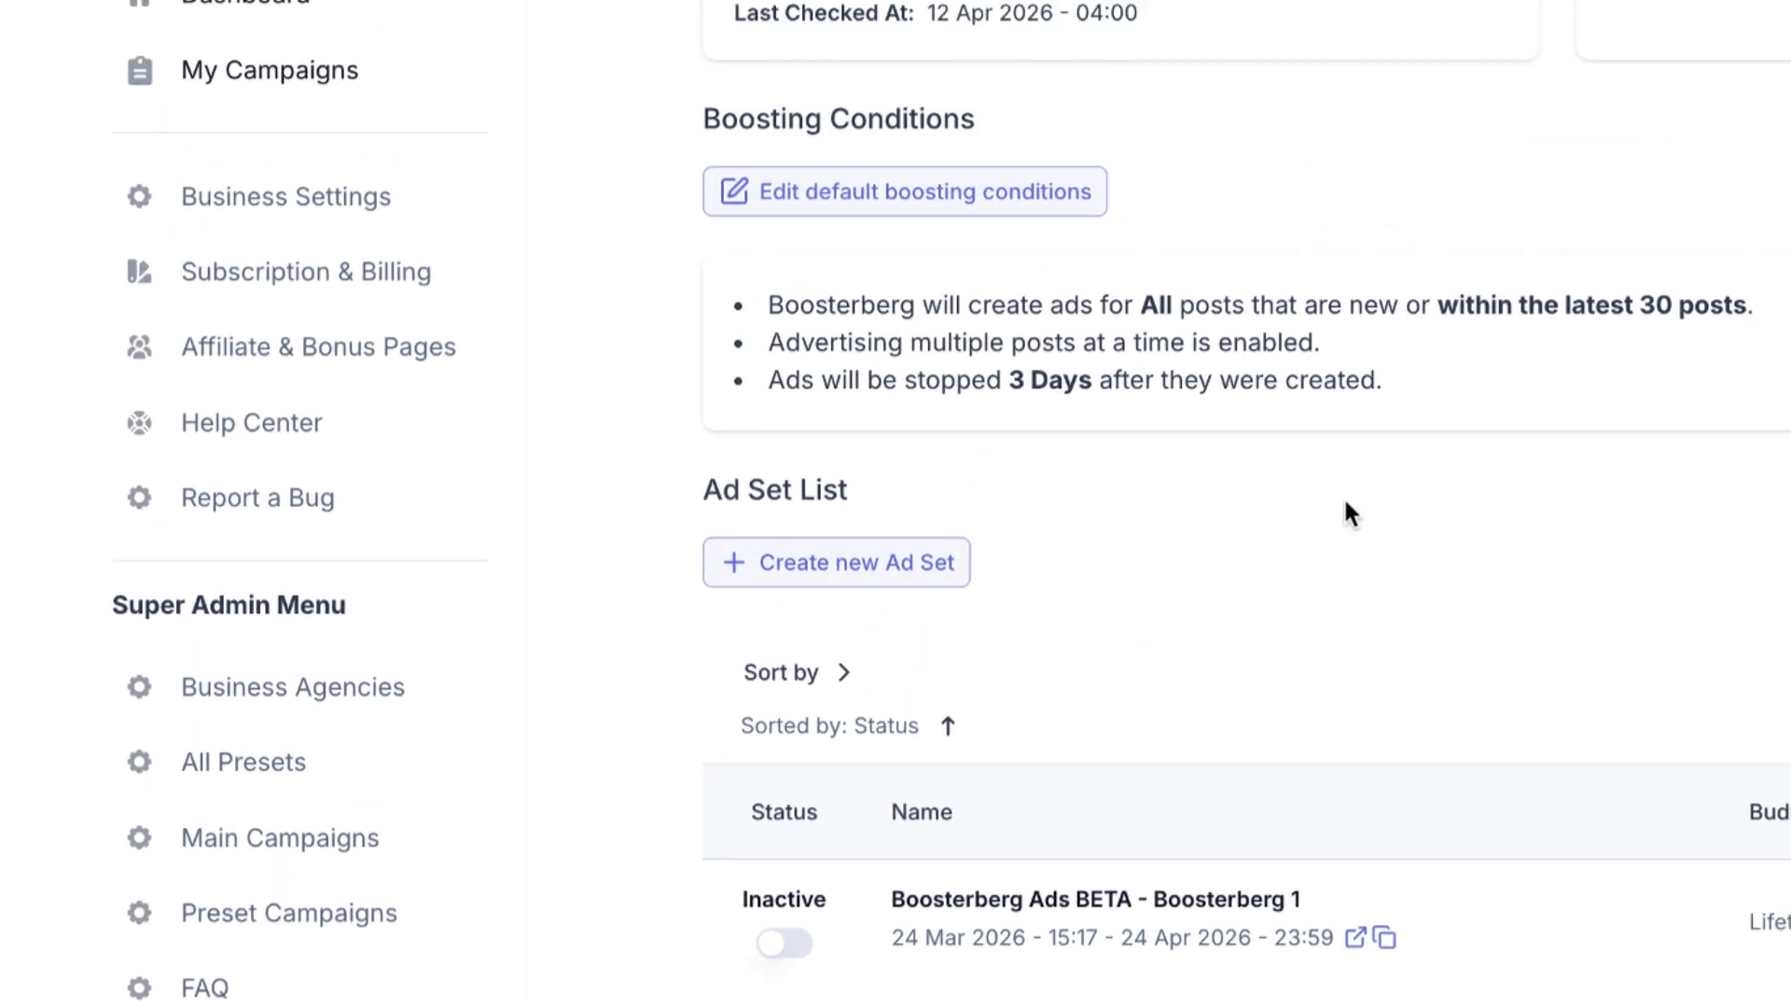
scroll(1455, 83, "up", 3)
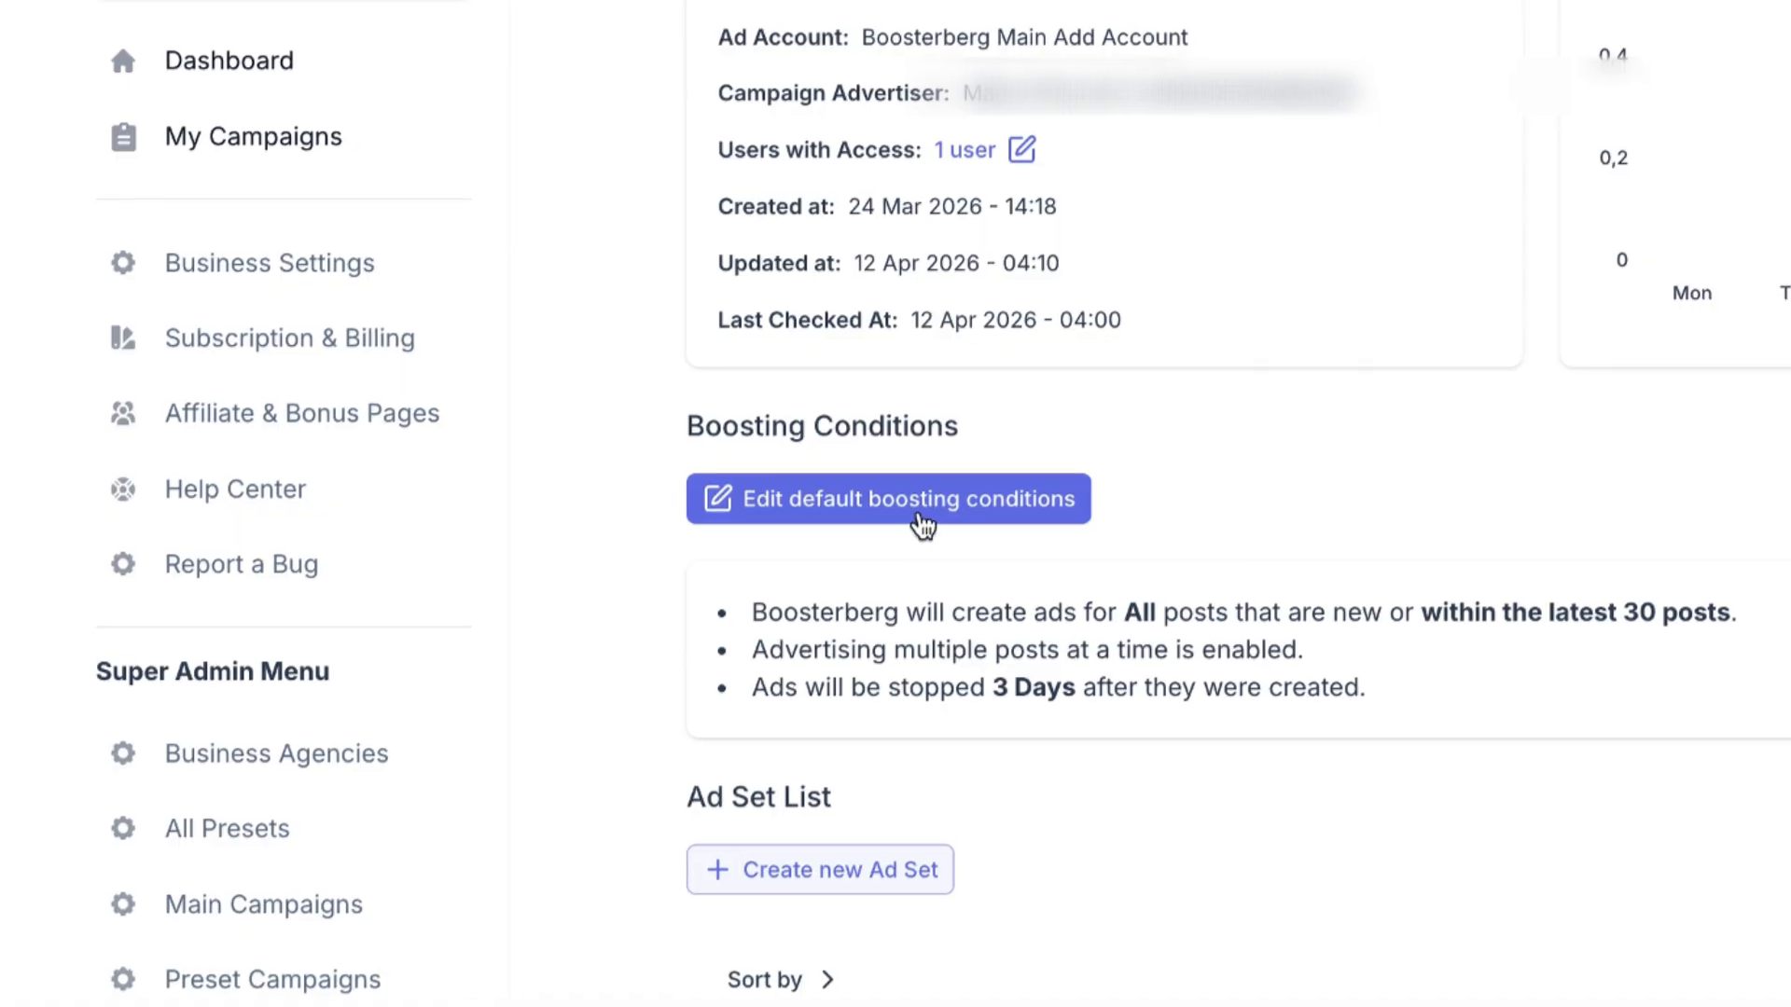
scroll(979, 560, "down", 3)
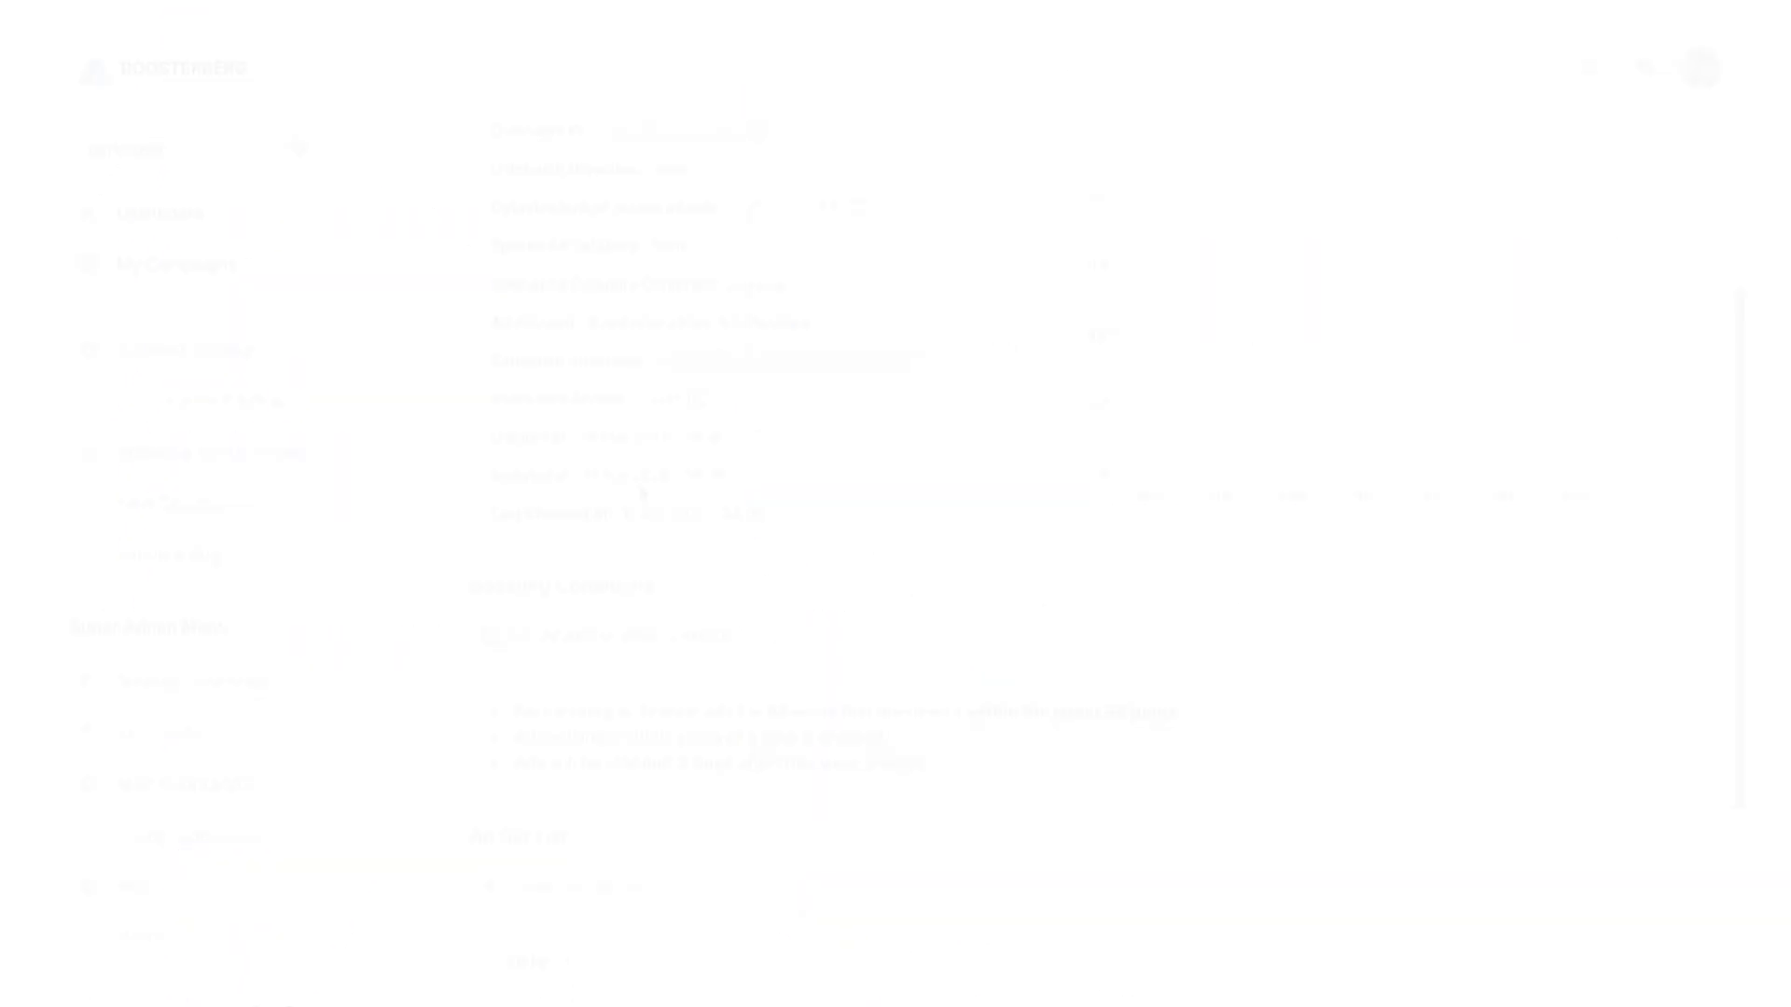
- Show the Instagram campaigns in the campaign list and open the filter options
left_click(881, 516)
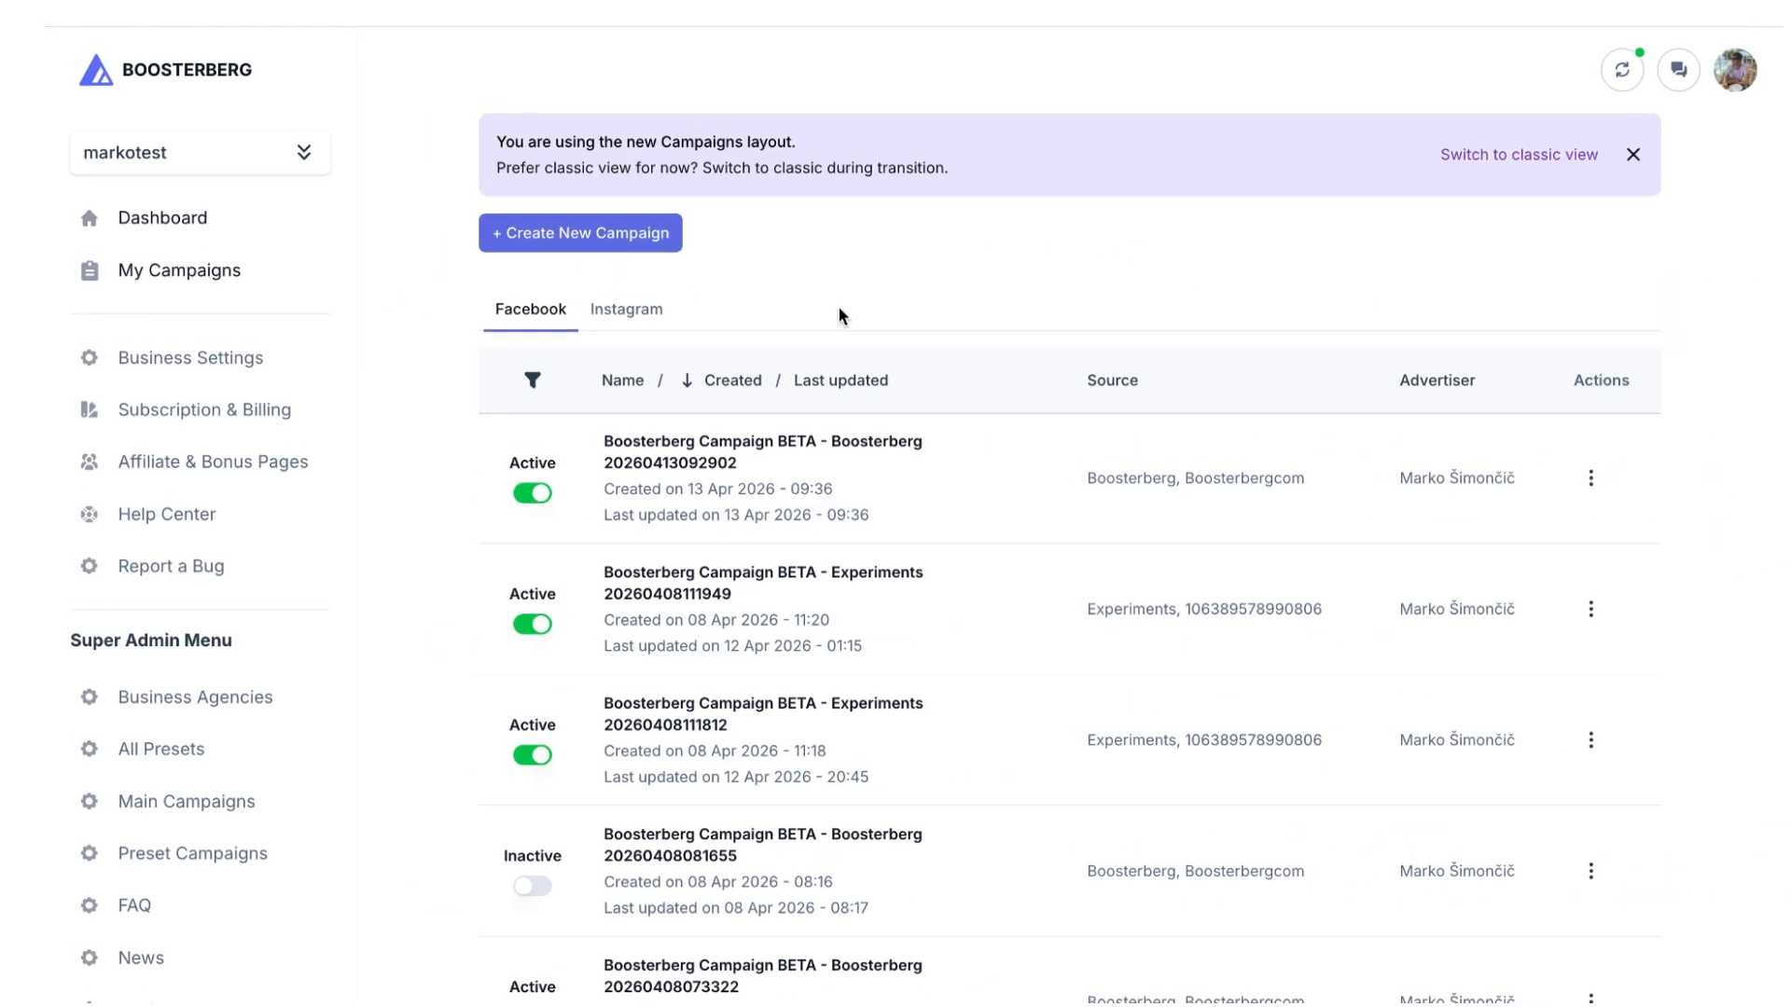
left_click(626, 309)
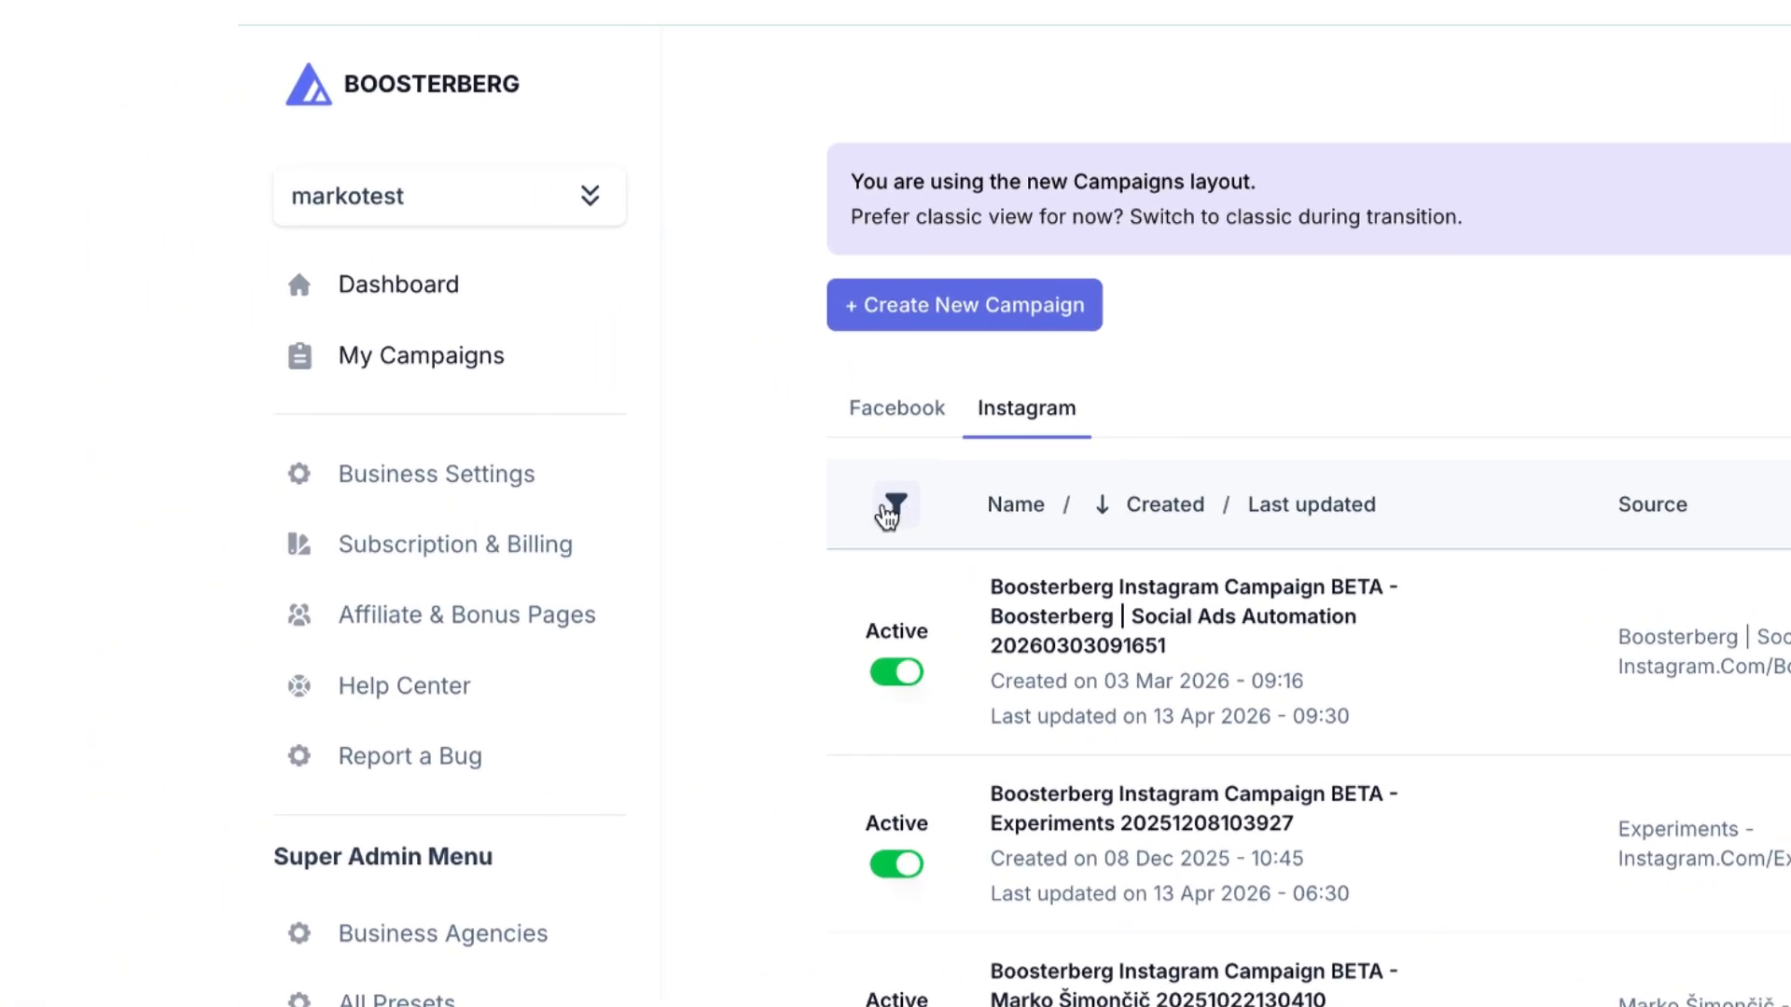
left_click(881, 504)
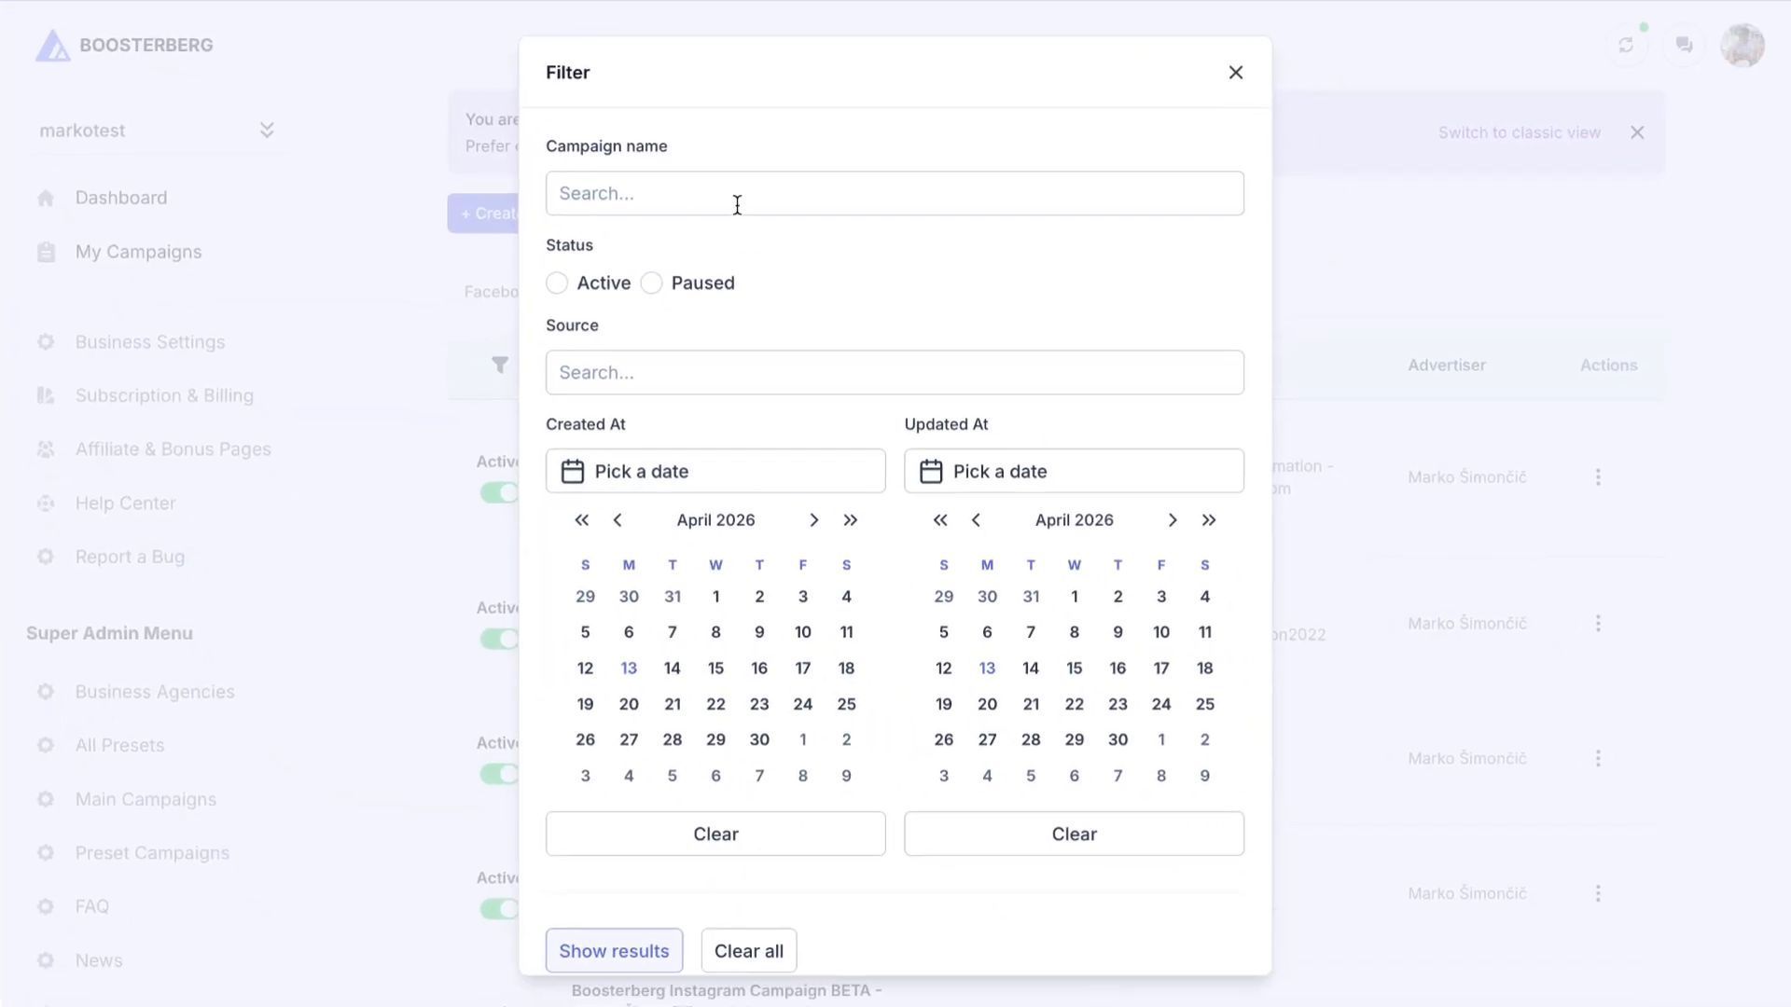